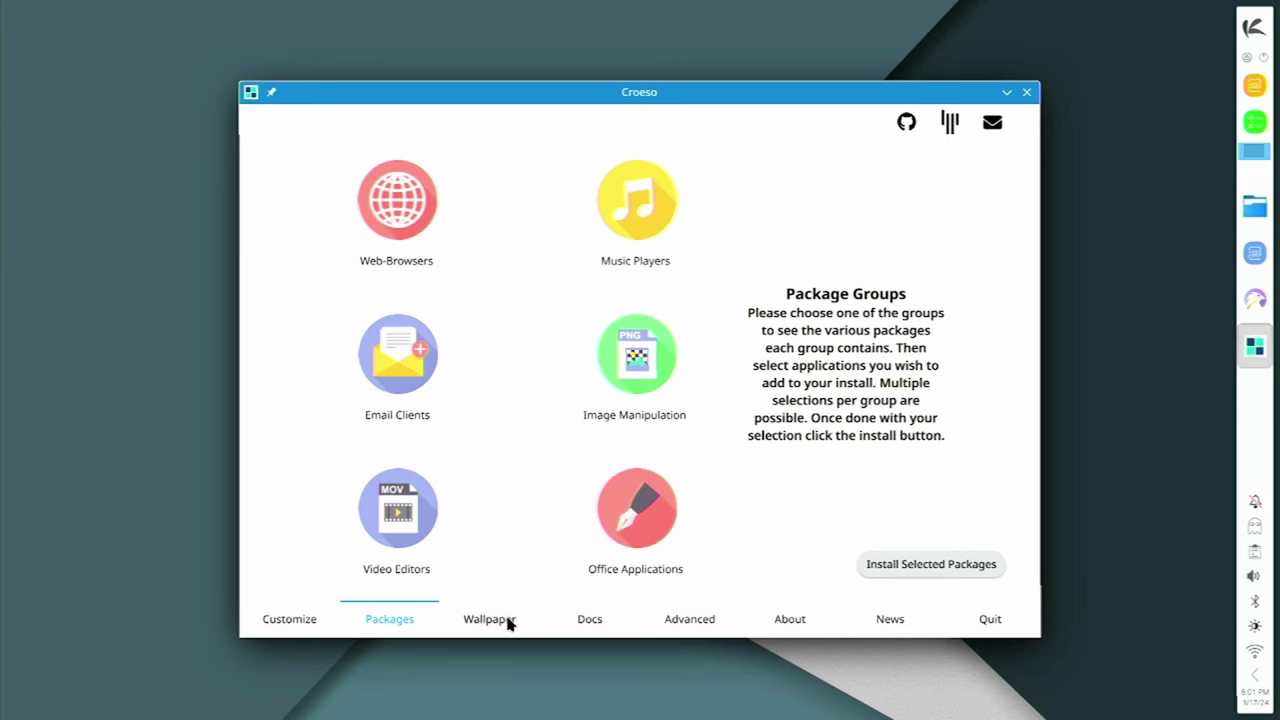
# Step: Open the Systemd Daemon tool from the Advanced settings, enlarge its window to inspect the system units, and close it
pyautogui.click(711, 620)
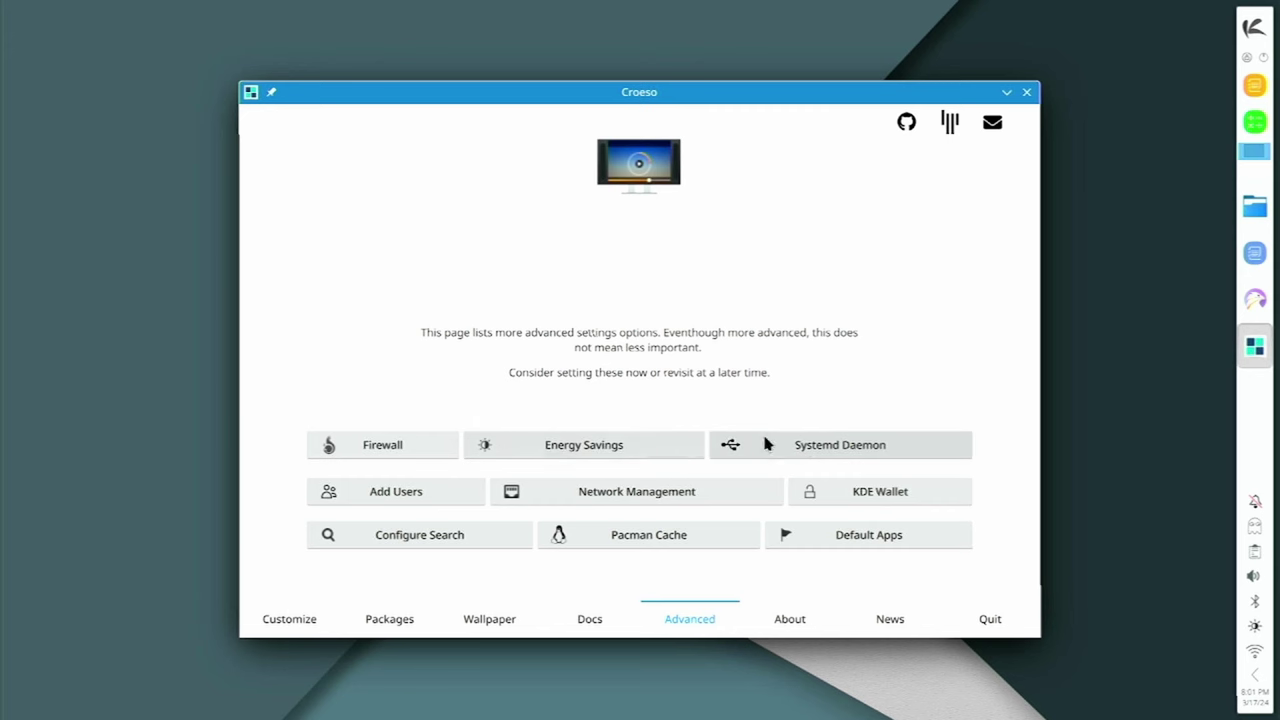
pyautogui.click(840, 453)
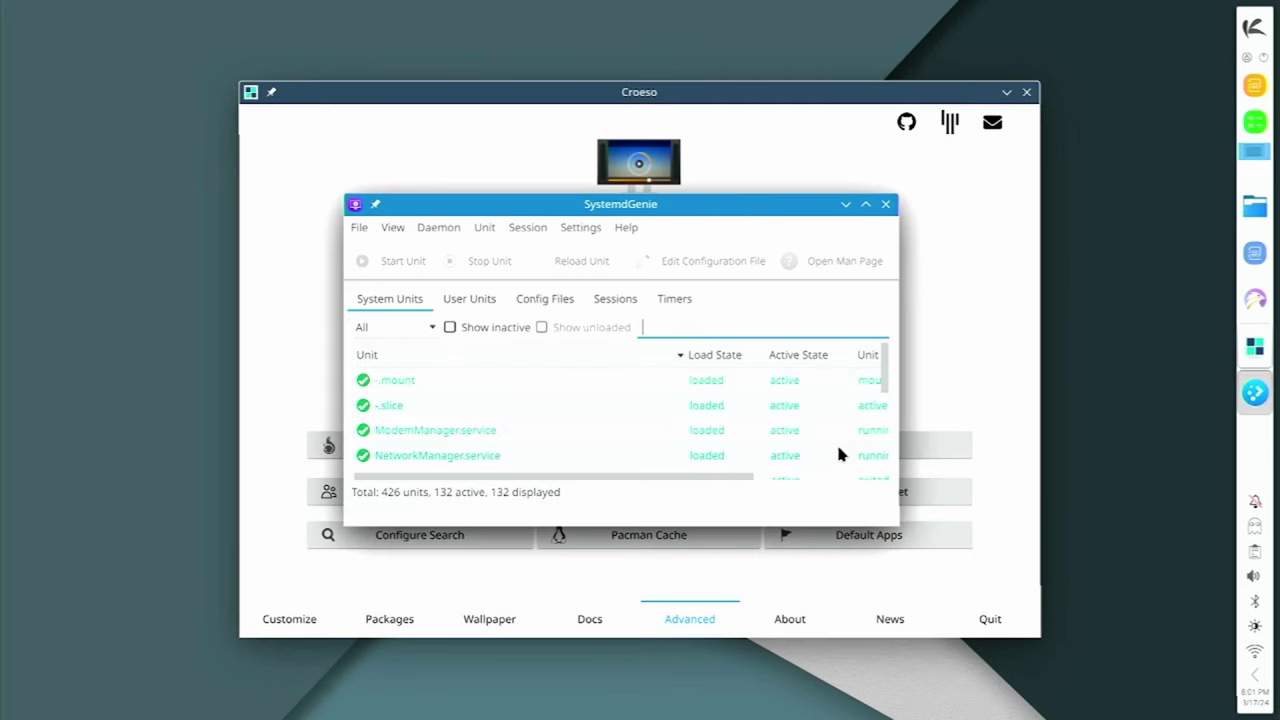
pyautogui.moveTo(665, 207); pyautogui.dragTo(322, 14)
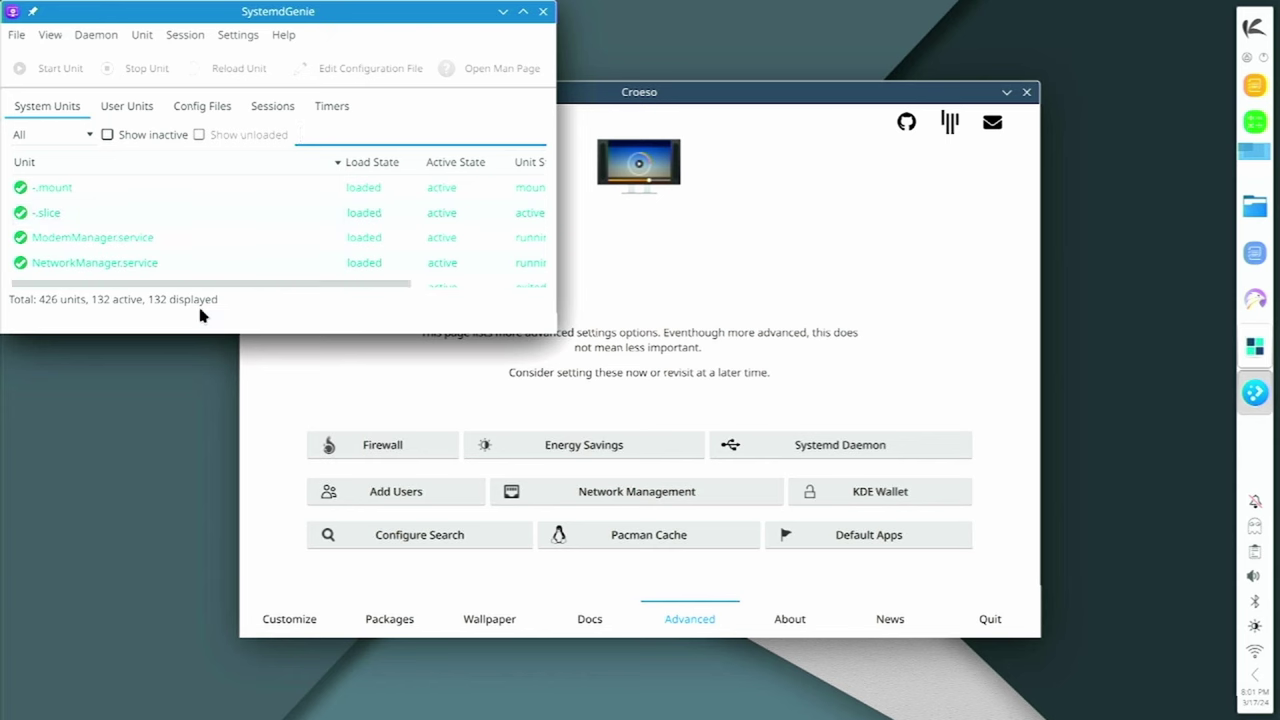
pyautogui.moveTo(194, 334); pyautogui.dragTo(162, 712)
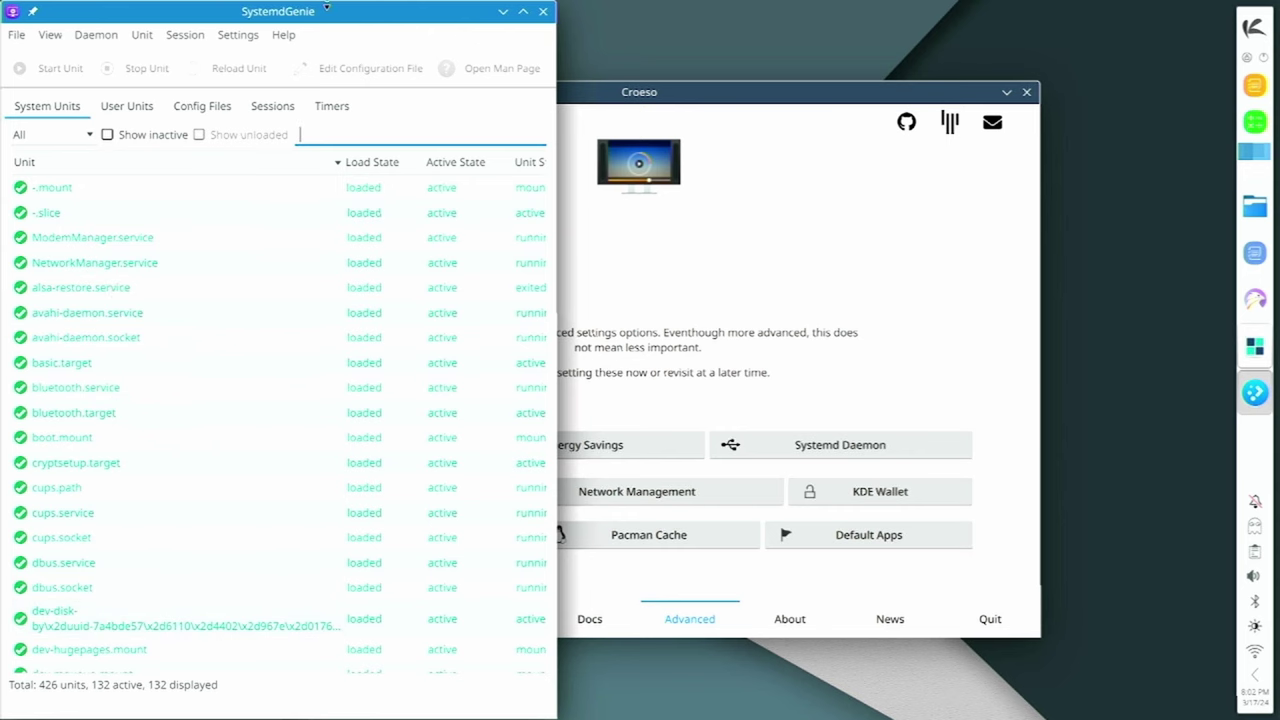
pyautogui.click(543, 11)
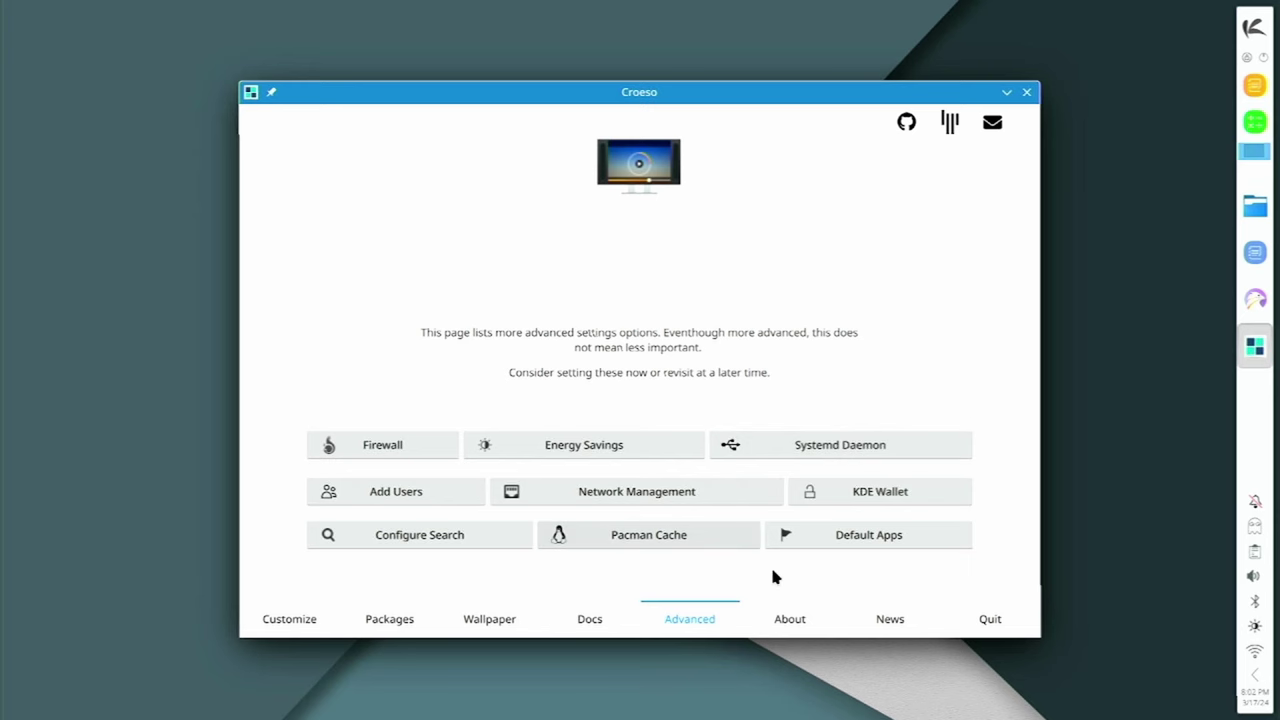
# Step: Look through the About and News pages of the Croeso welcome app and return to the Customize page
pyautogui.click(795, 619)
pyautogui.click(866, 620)
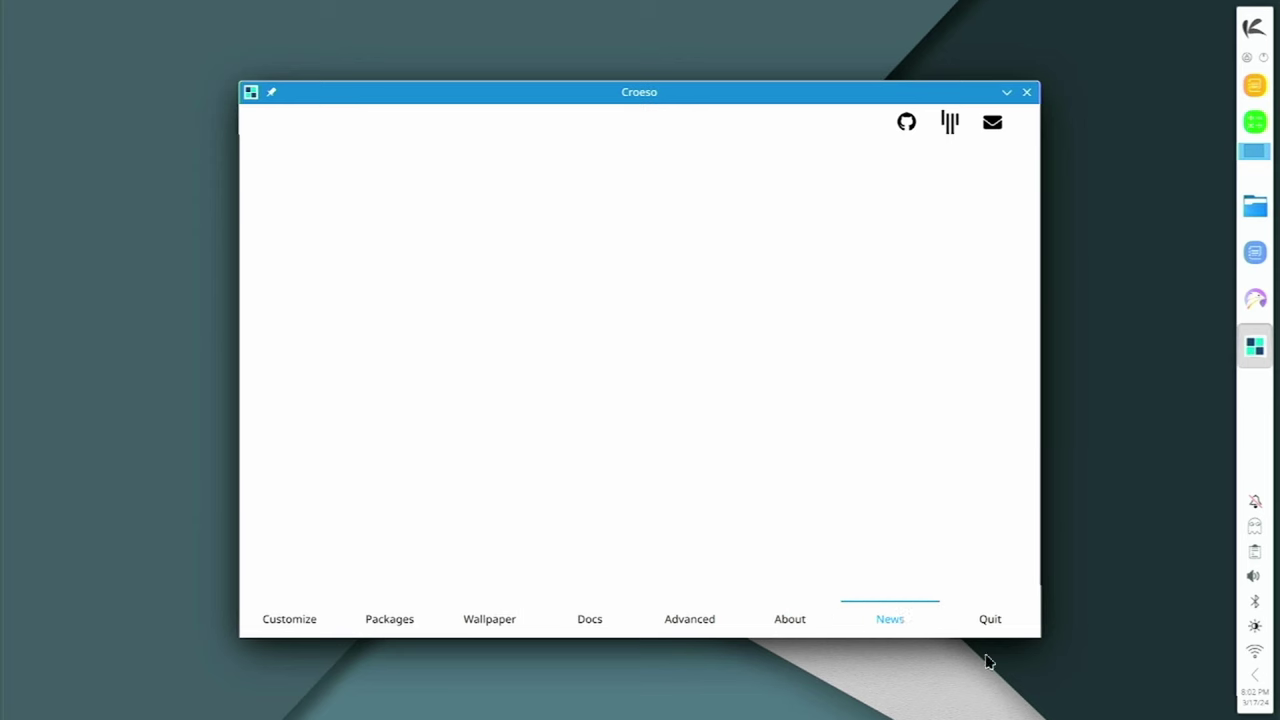
pyautogui.click(285, 619)
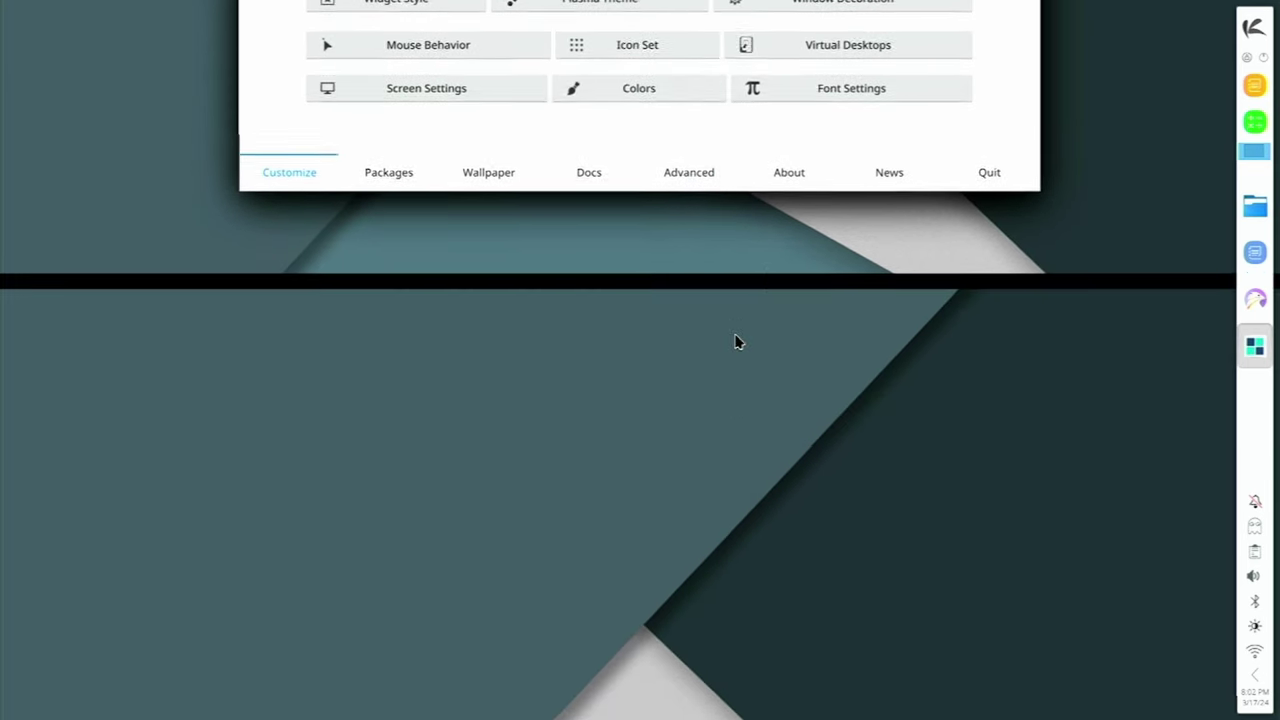
# Step: Switch back and forth between the two virtual desktops, ending on the first one
pyautogui.scroll(1, 735, 342)
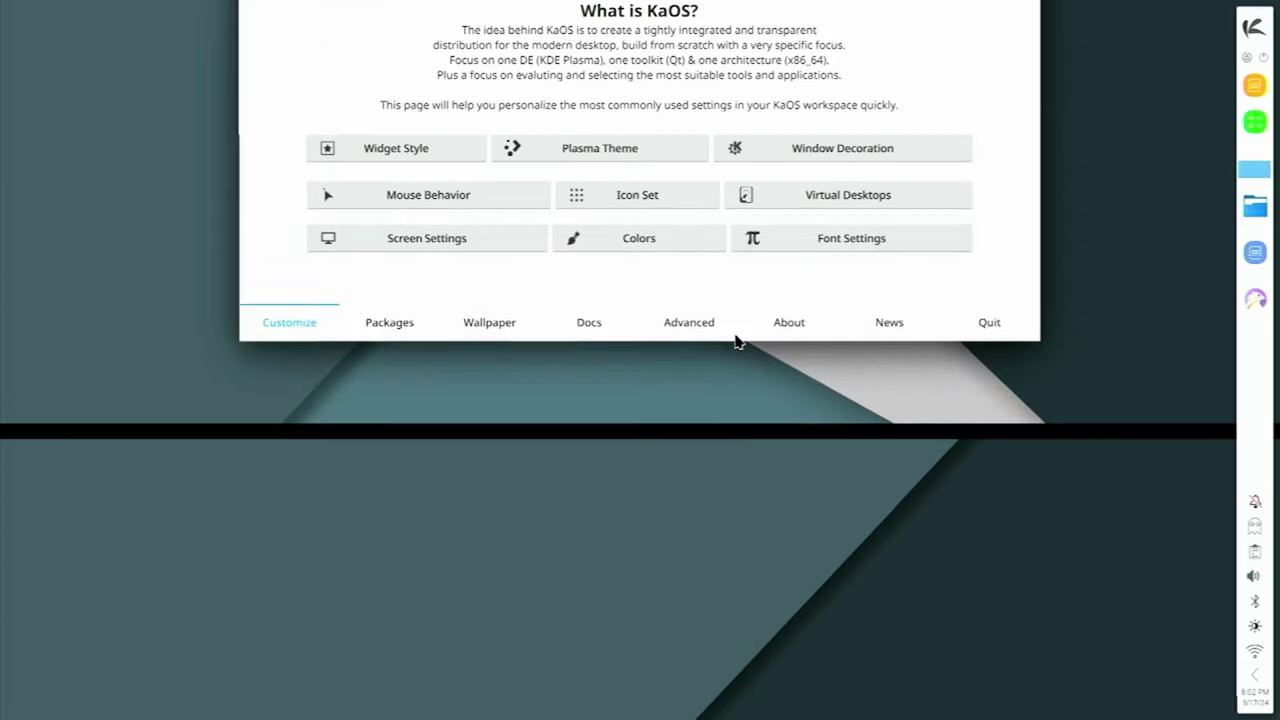
pyautogui.scroll(-1, 735, 342)
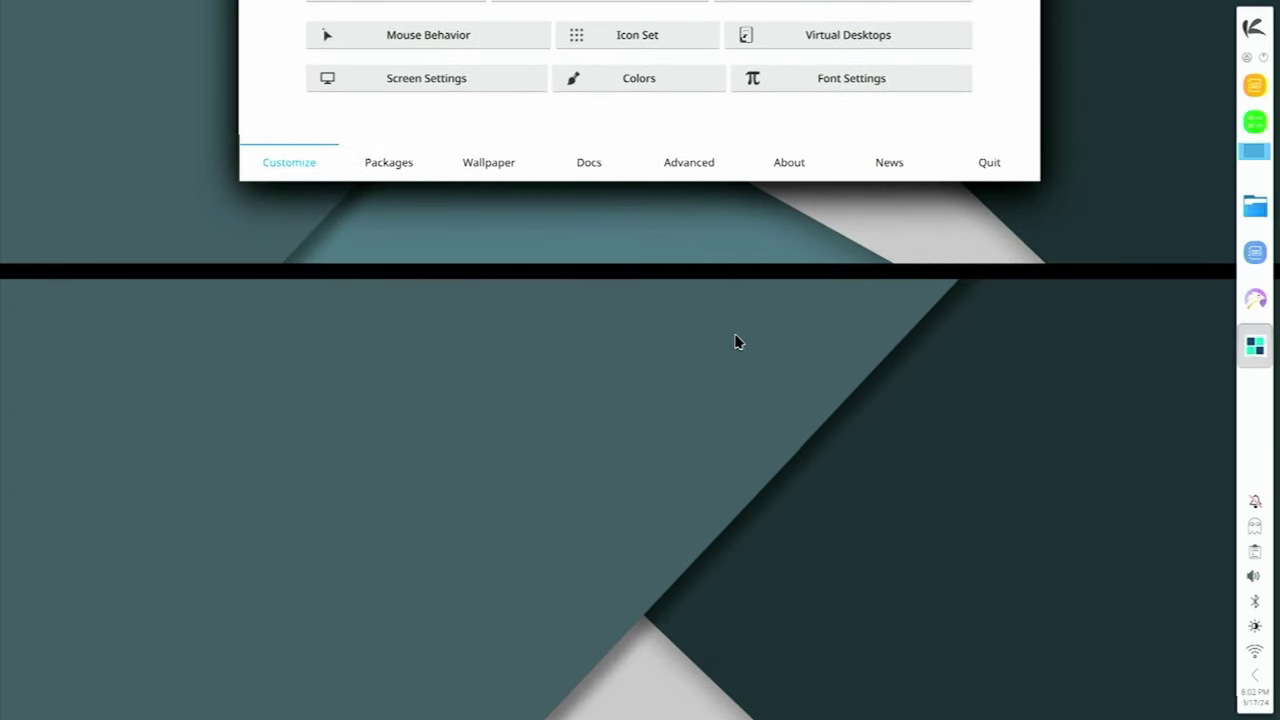
pyautogui.scroll(1, 735, 342)
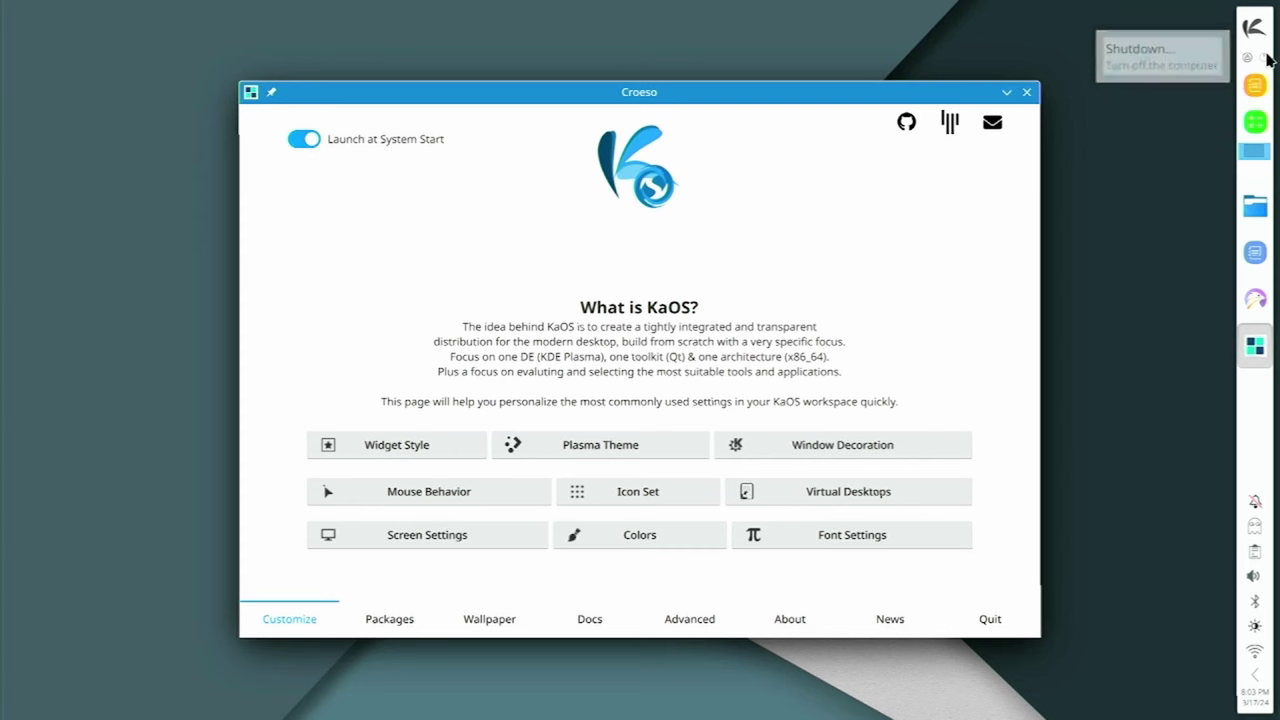
# Step: Open the Falkon browser, move its window to the screen corner, and connect to the first listed Wi-Fi network
pyautogui.click(1256, 302)
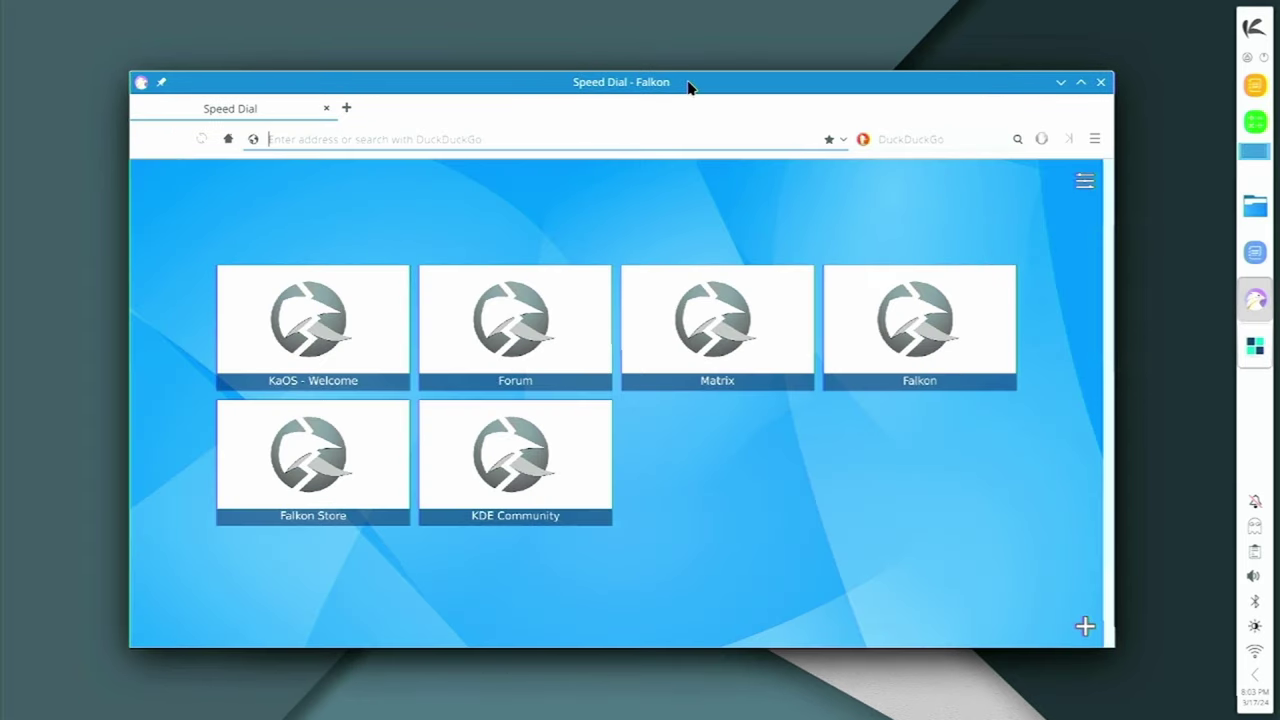
pyautogui.moveTo(689, 86); pyautogui.dragTo(559, 11)
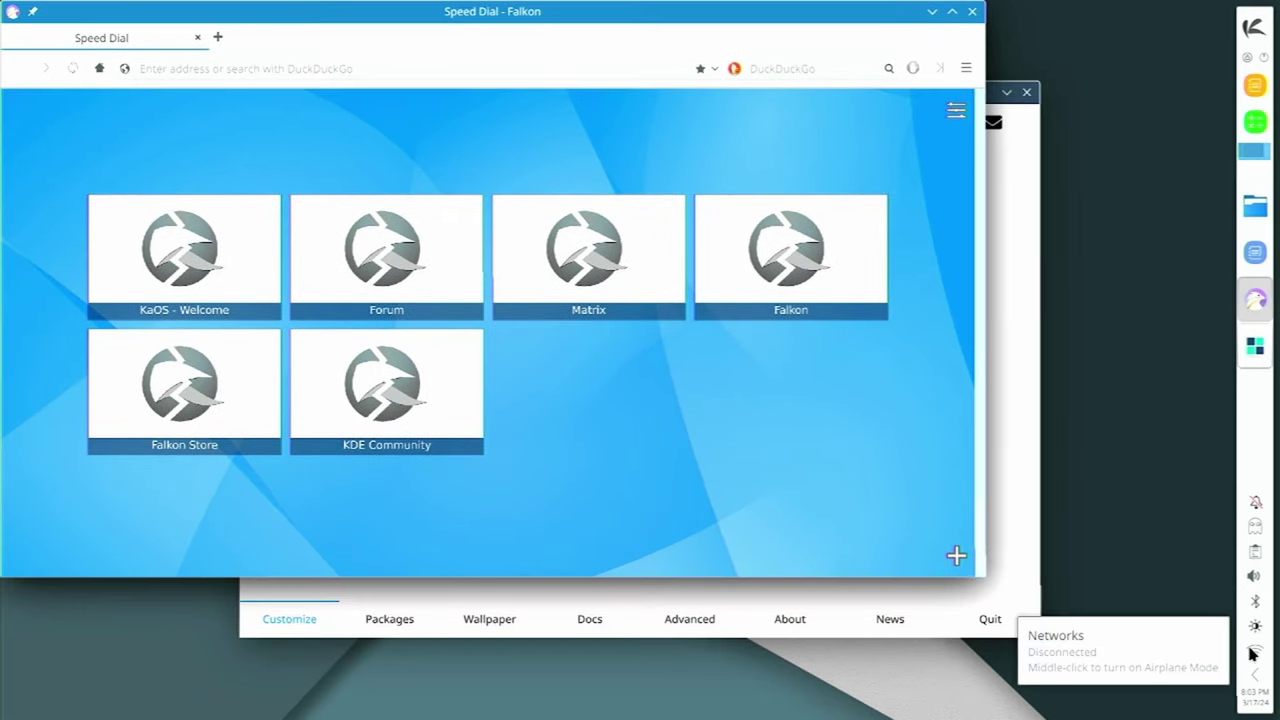
pyautogui.click(1257, 656)
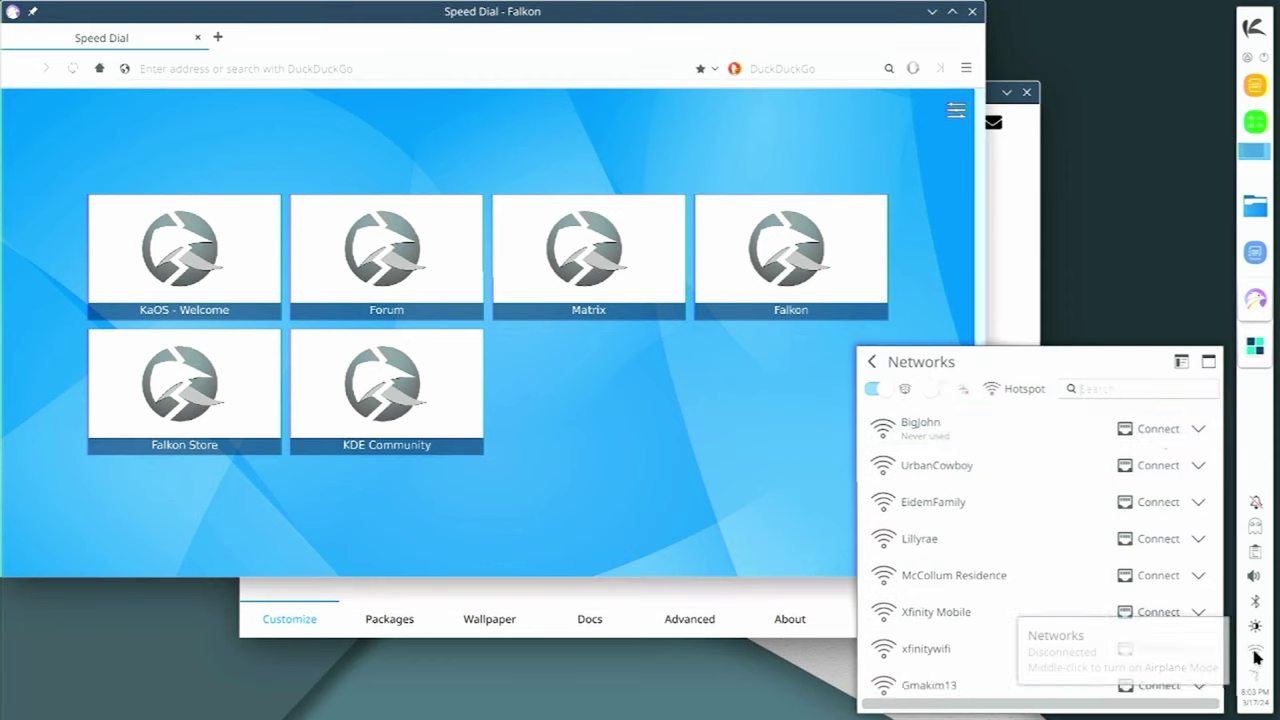
pyautogui.click(1152, 425)
# Step: Search the web for "kaos" and open the Packages page of the kaosx.us site
pyautogui.click(540, 68)
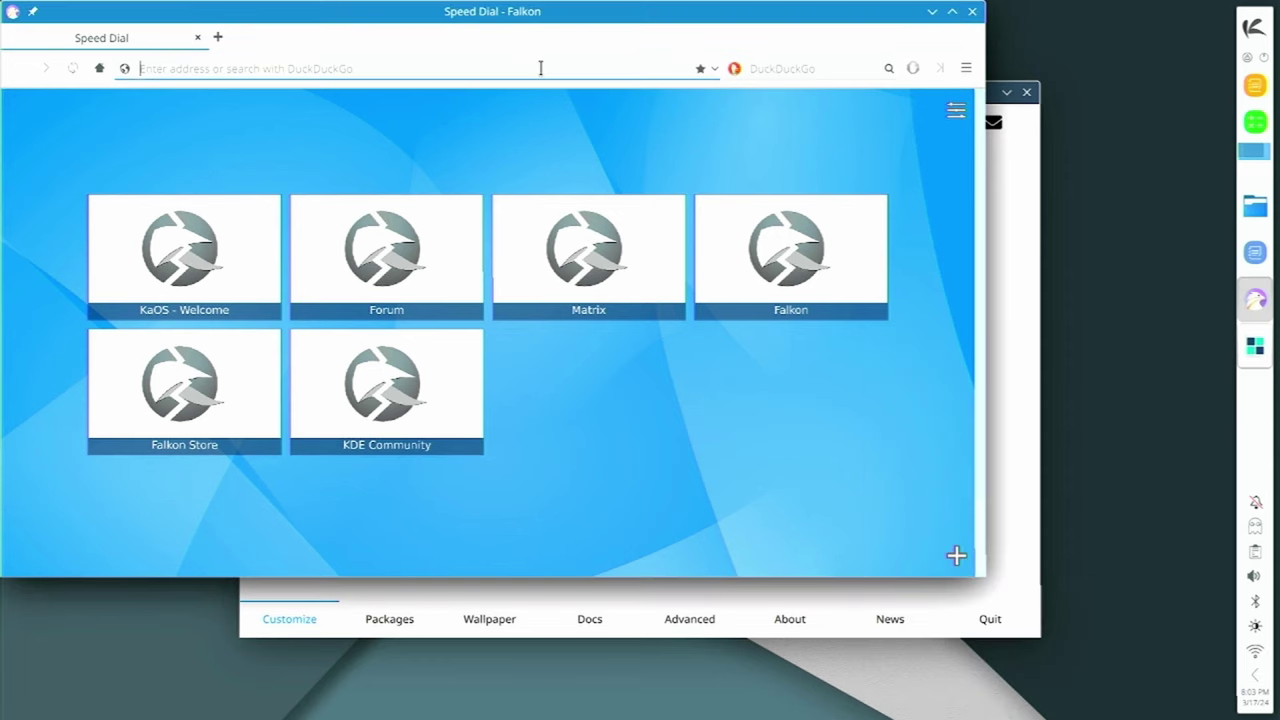
pyautogui.write('kaos')
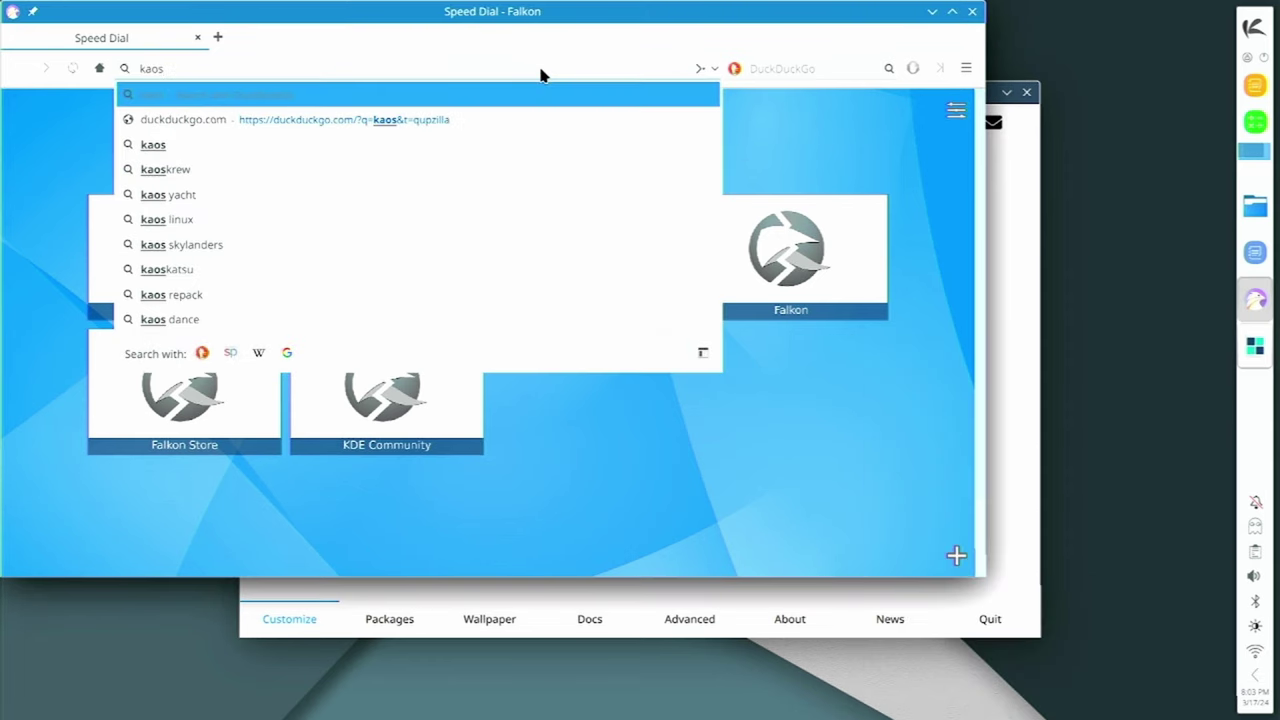
pyautogui.press('Return')
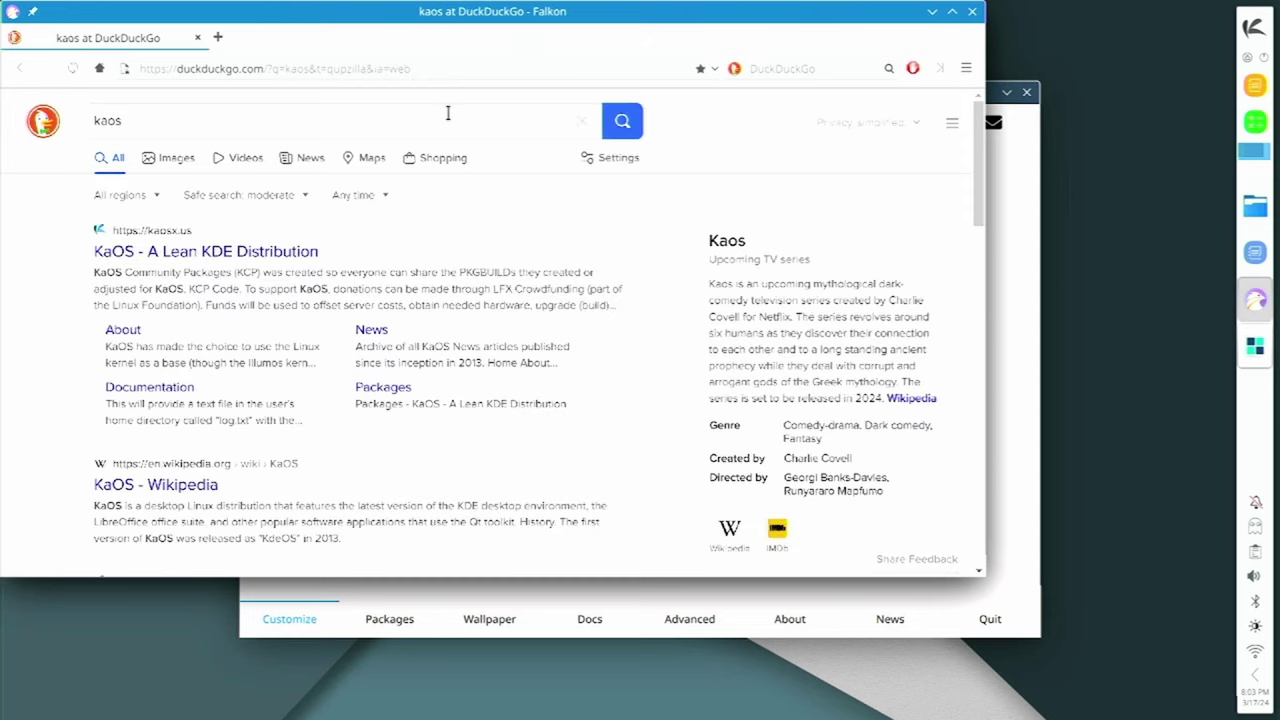
pyautogui.click(244, 258)
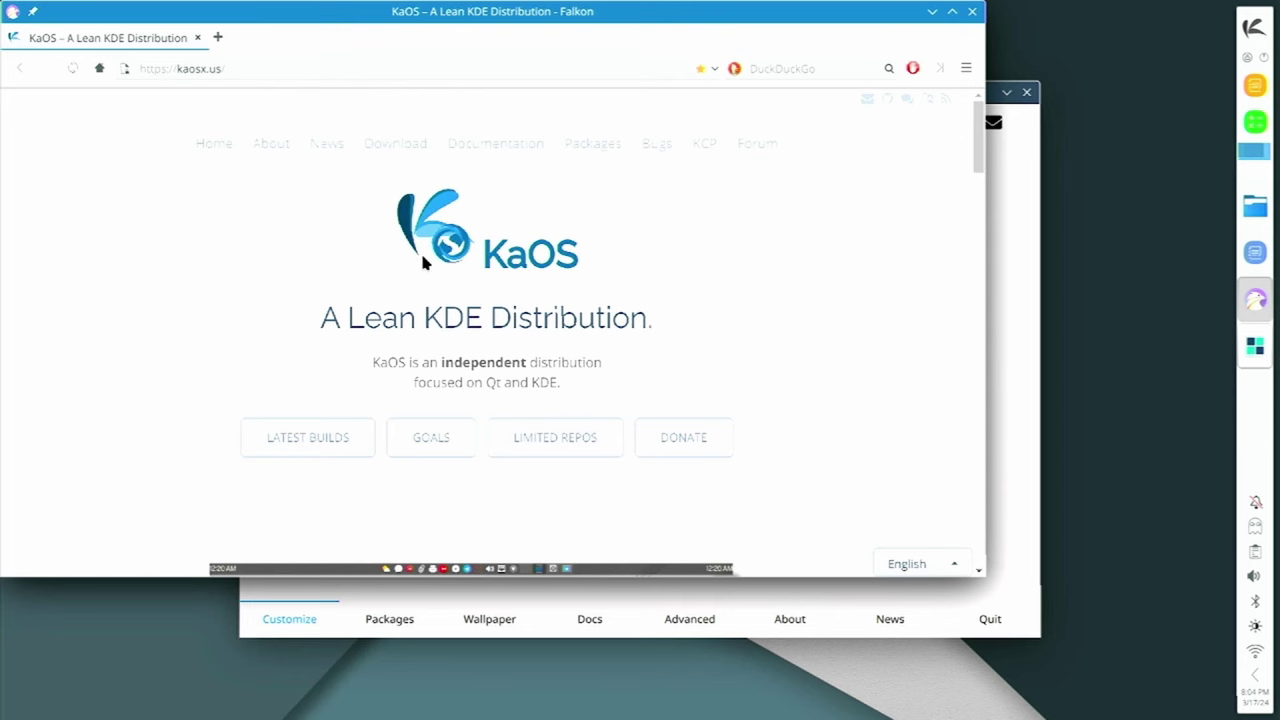
pyautogui.click(597, 147)
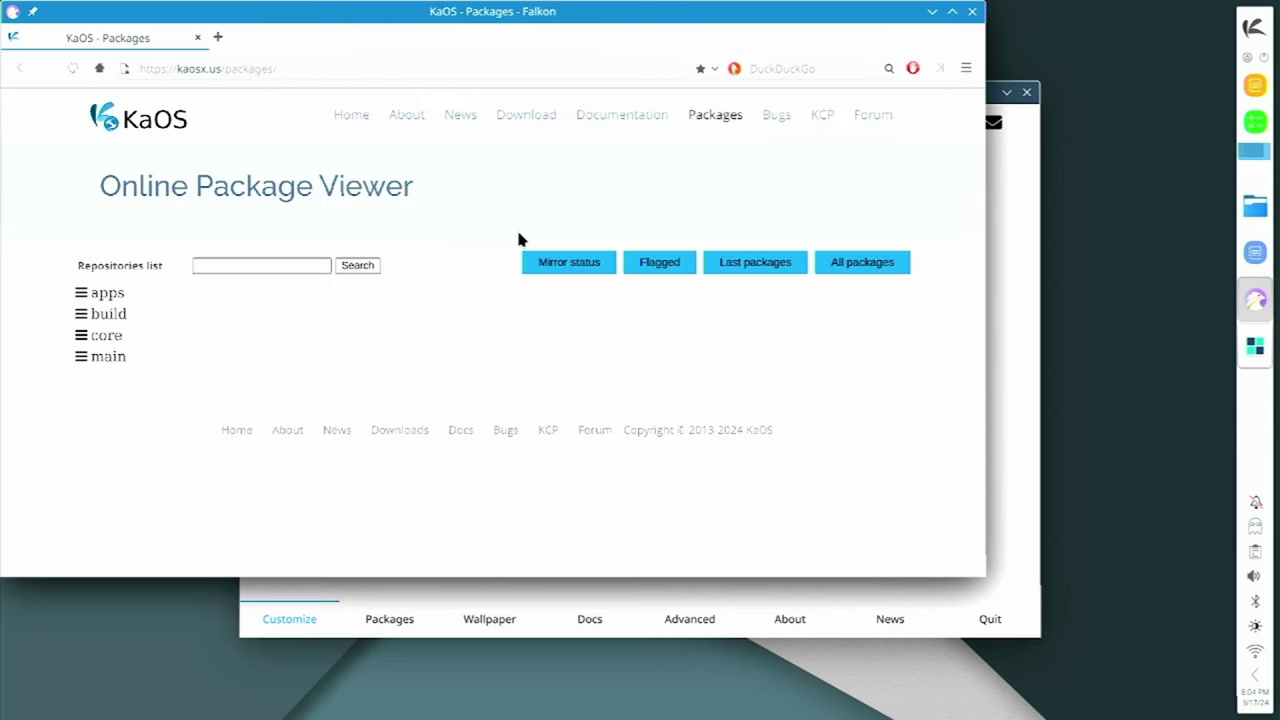
# Step: Open the Konsole terminal and upgrade all system packages with "sudo pacman -Syu", accepting the installation
pyautogui.press('super')
pyautogui.write('terminal')
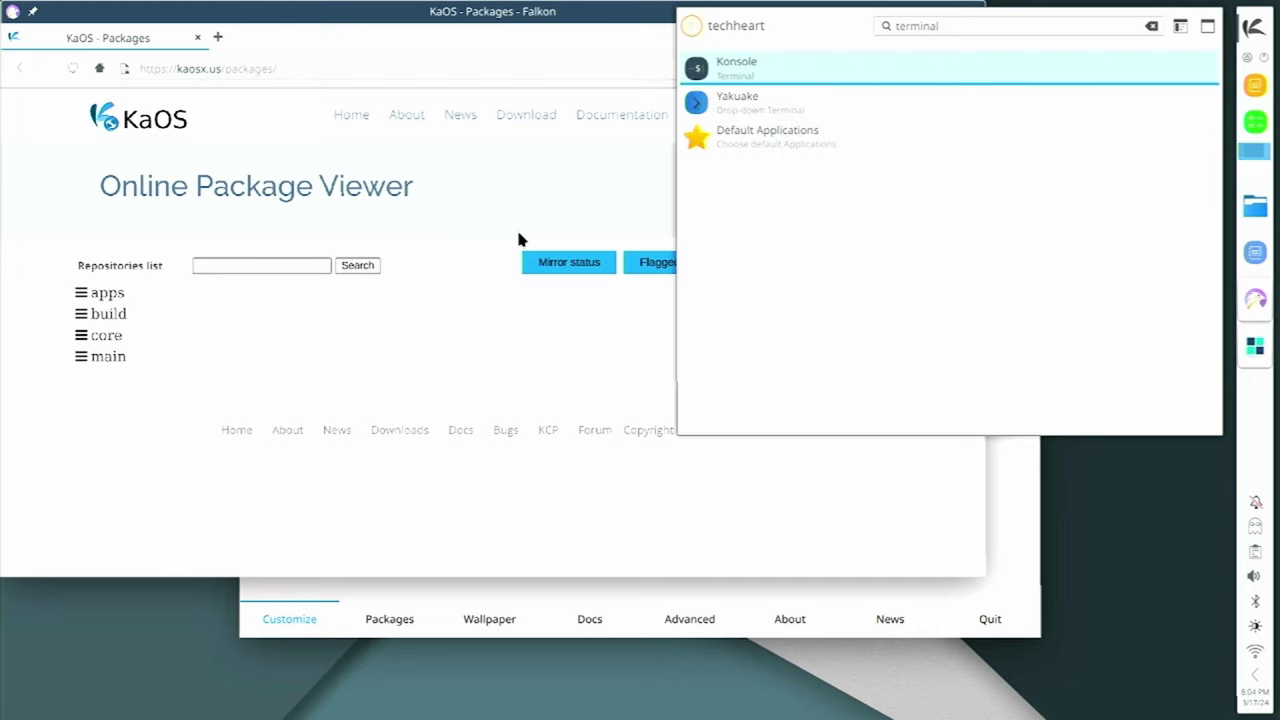
pyautogui.press('Return')
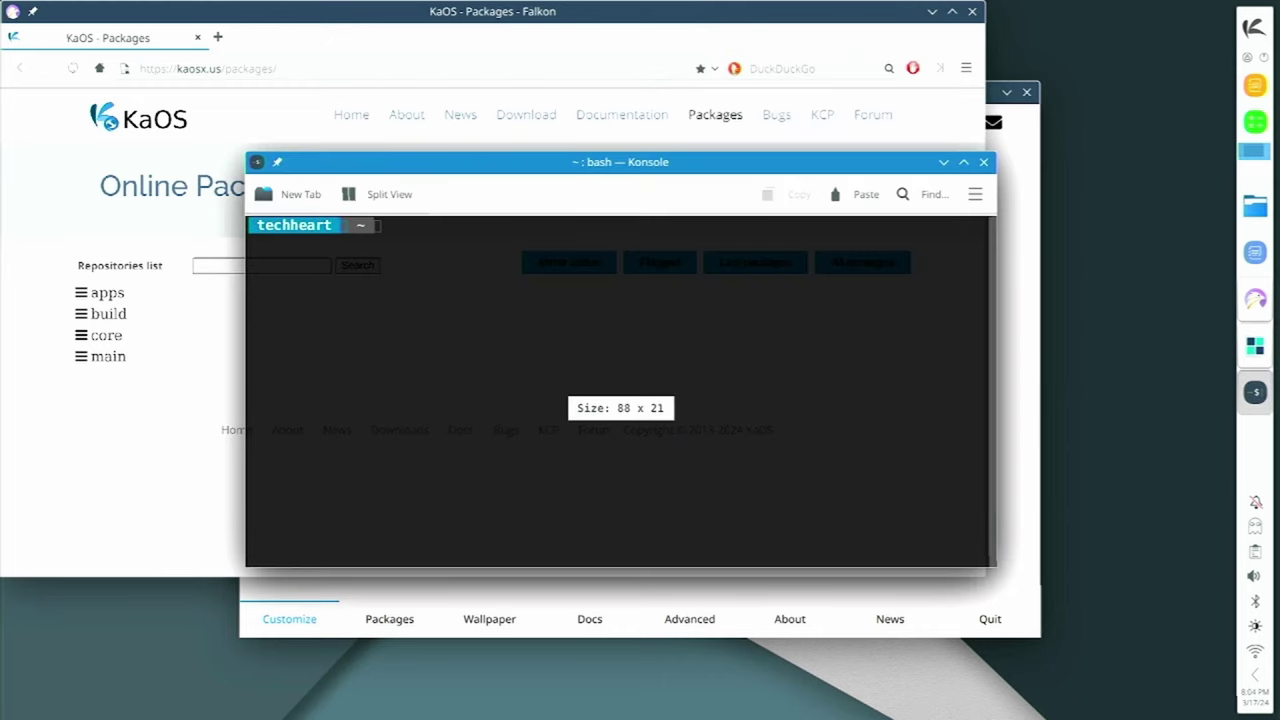
pyautogui.write('sudo pacman -')
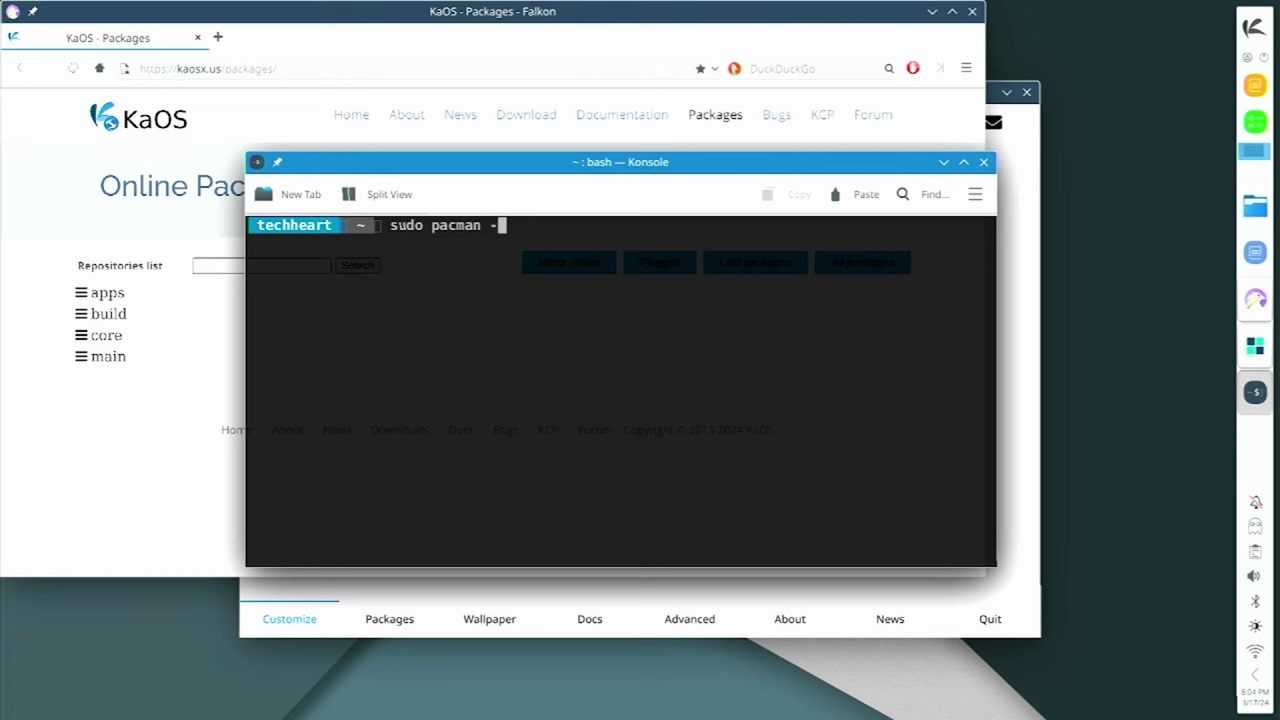
pyautogui.write('Syu')
pyautogui.press('Return')
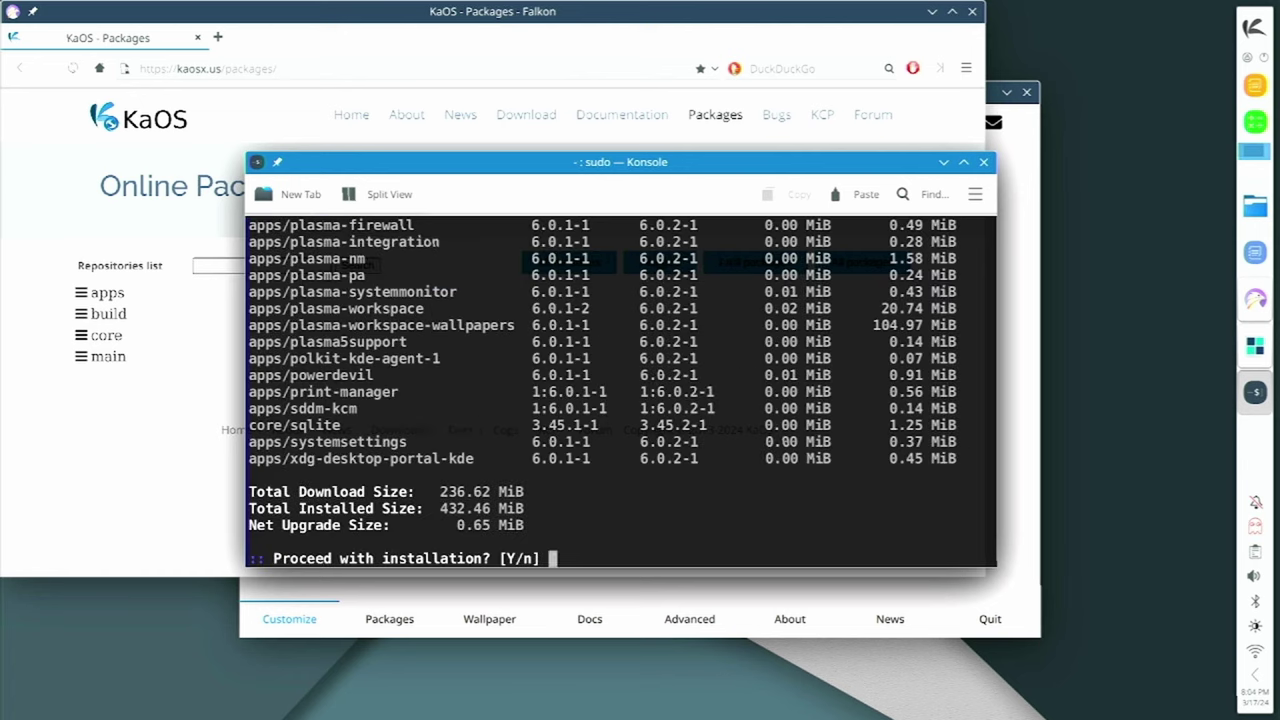
pyautogui.press('Return')
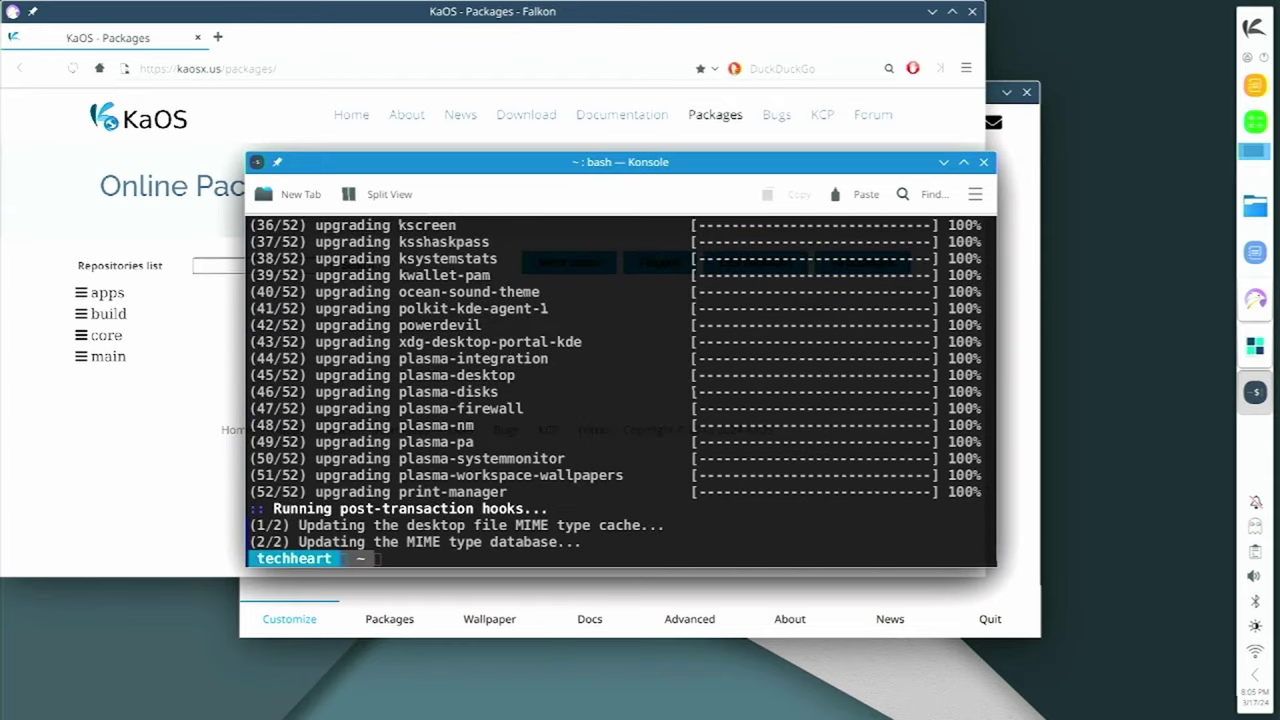
# Step: Clear the terminal output and move the Konsole window away from the browser's package page
pyautogui.write('clear')
pyautogui.press('Return')
pyautogui.moveTo(616, 161); pyautogui.dragTo(860, 313)
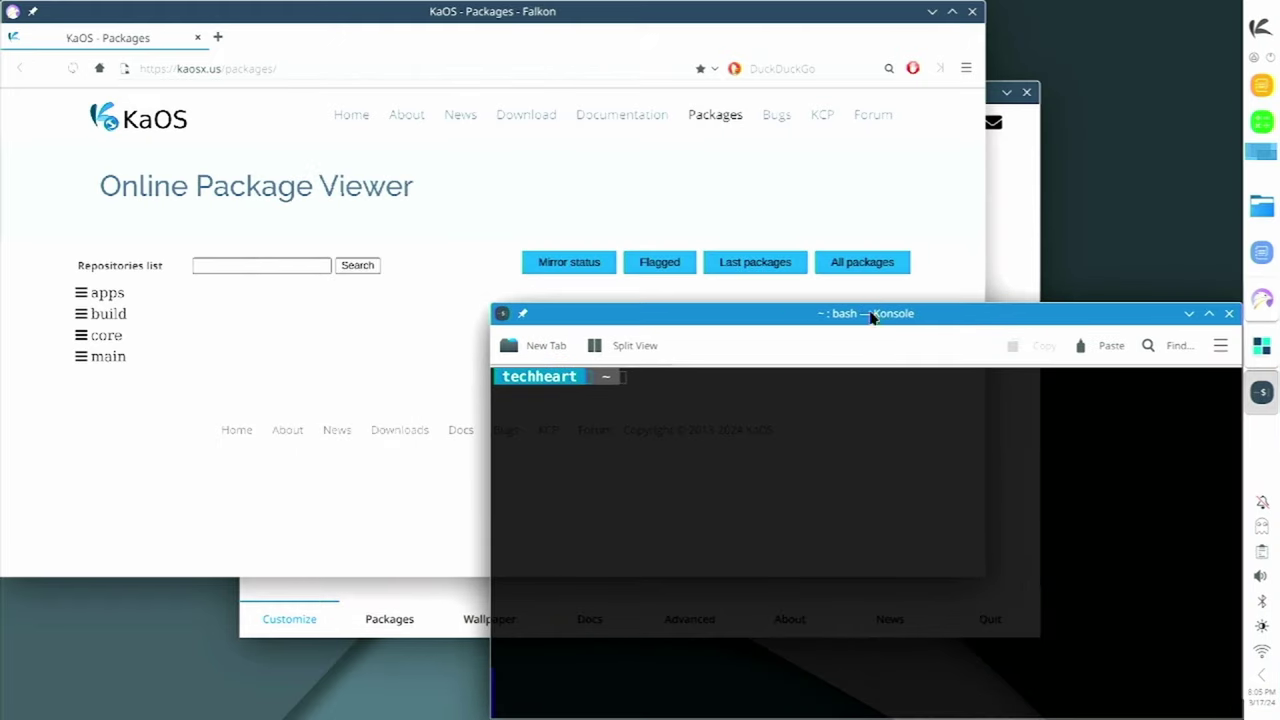
# Step: Open the KCP page of the KaOS site in the browser and browse the community packages sorted by popularity
pyautogui.click(346, 334)
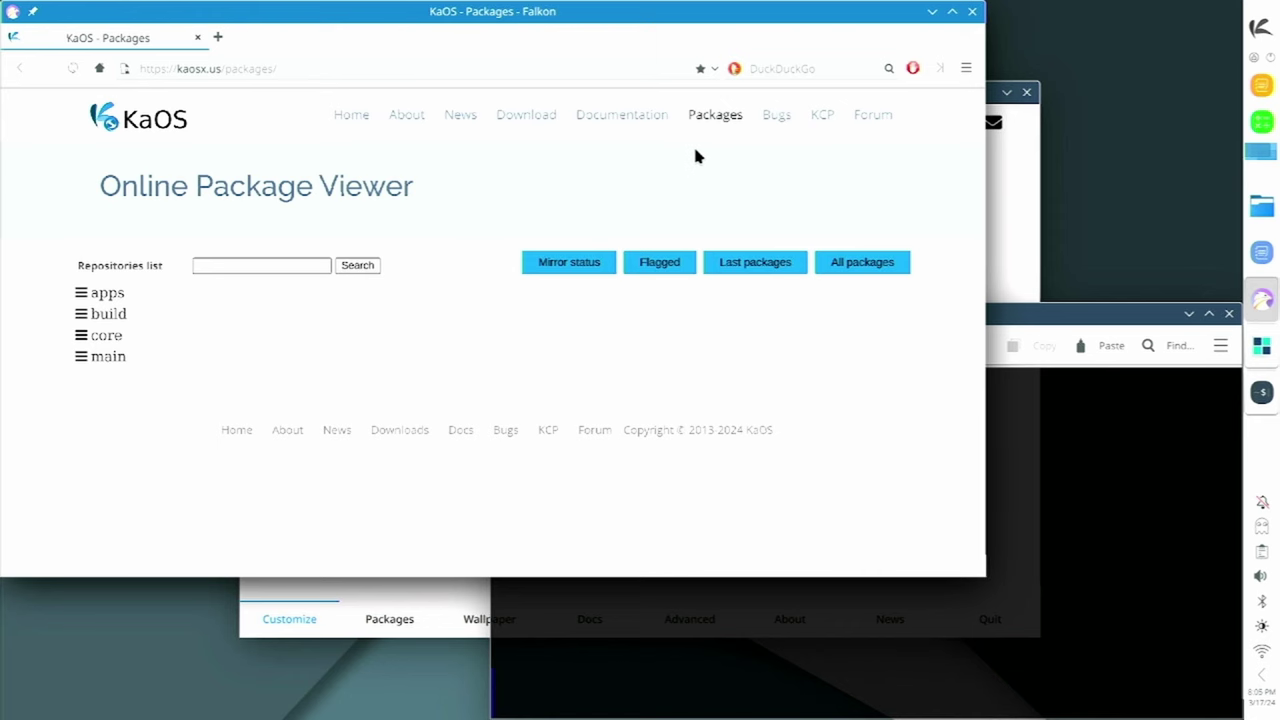
pyautogui.click(822, 115)
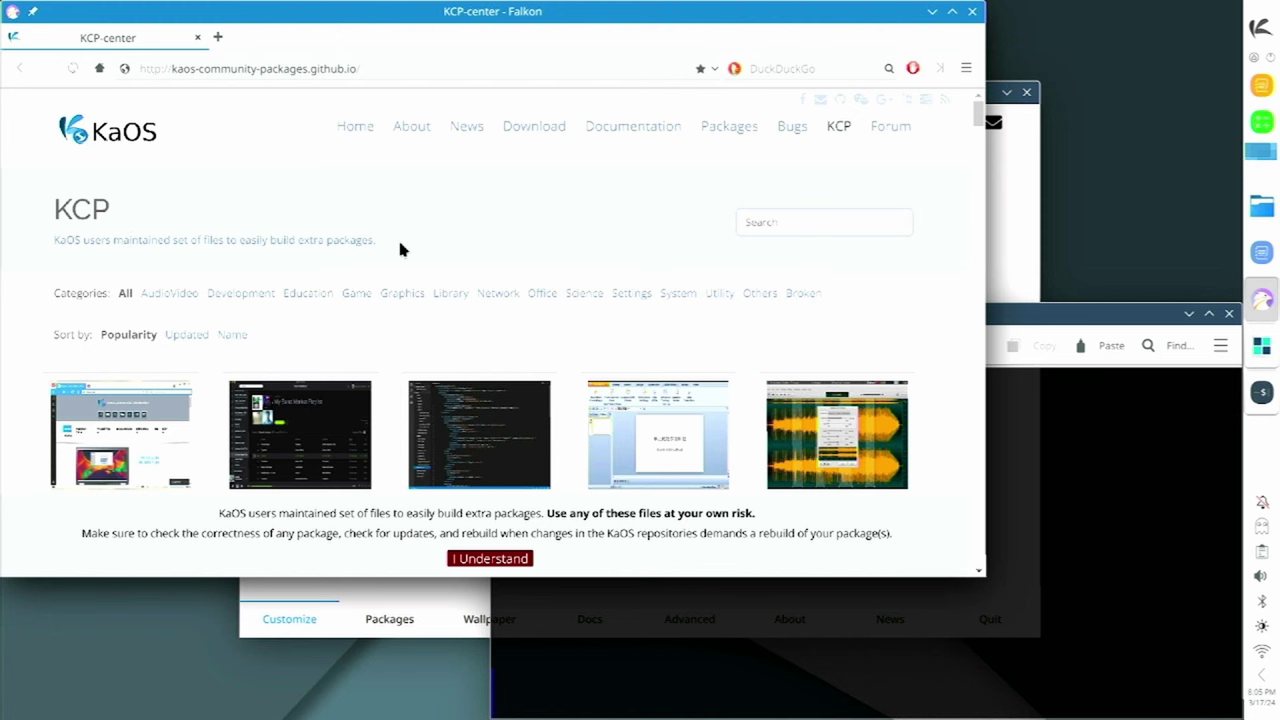
pyautogui.scroll(-2, 395, 270)
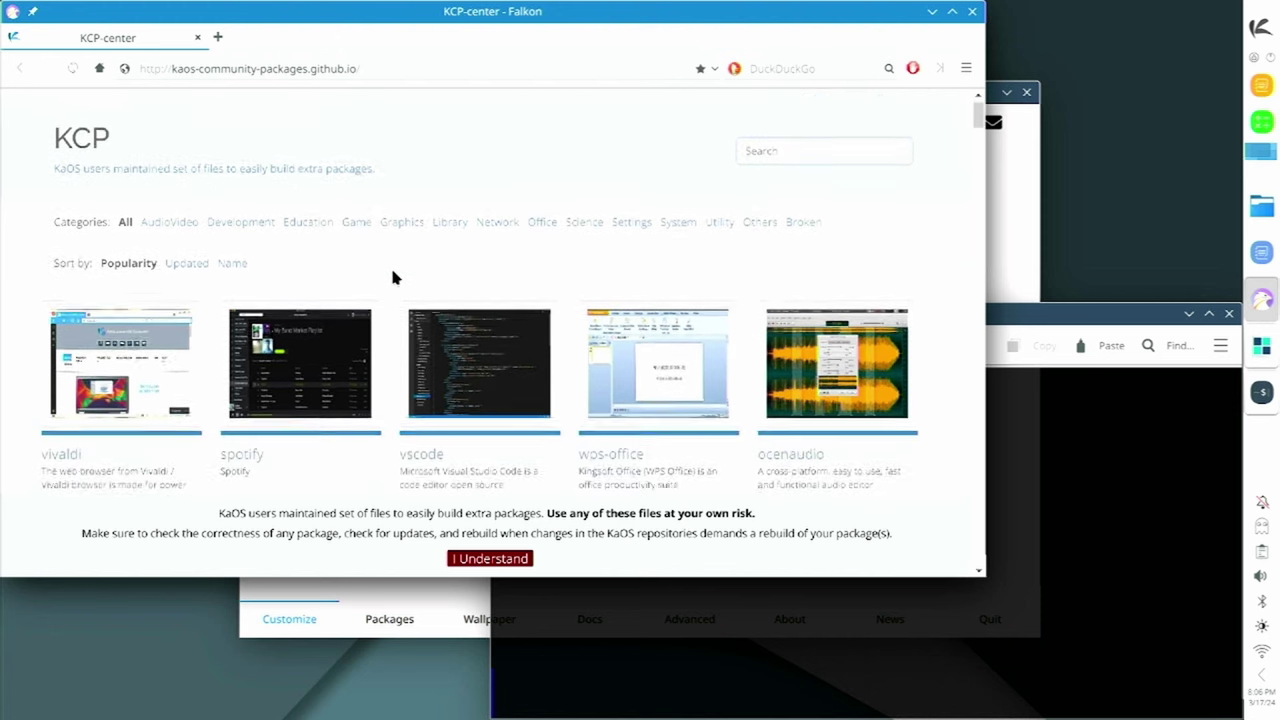
pyautogui.scroll(-3, 391, 277)
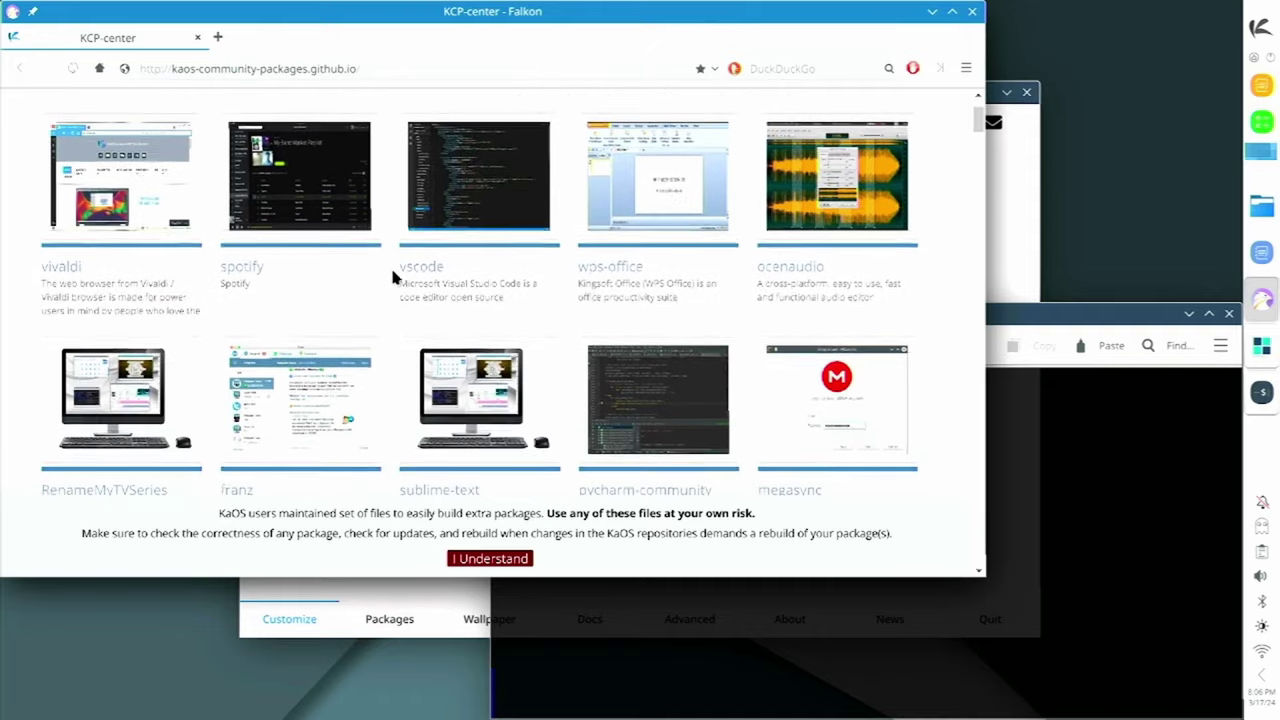
# Step: View the screenshot of the vscode package, close it, and look over the KCP package list again
pyautogui.click(493, 192)
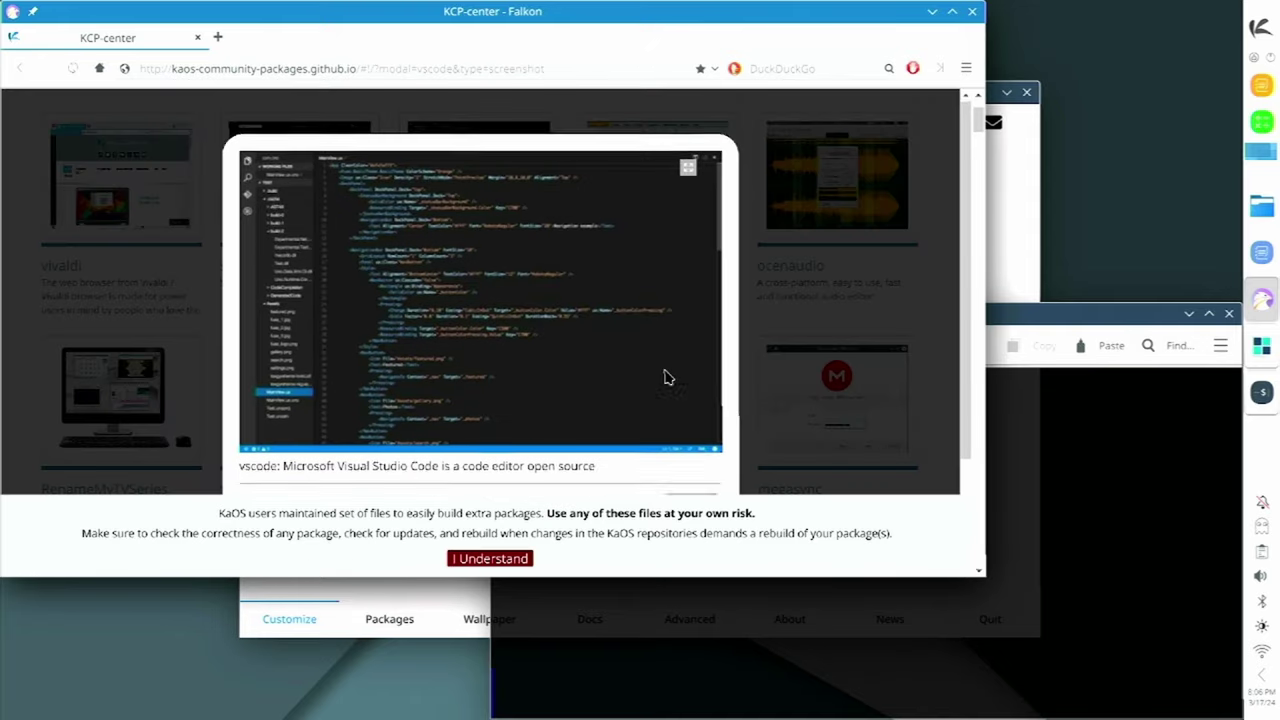
pyautogui.scroll(-1, 666, 374)
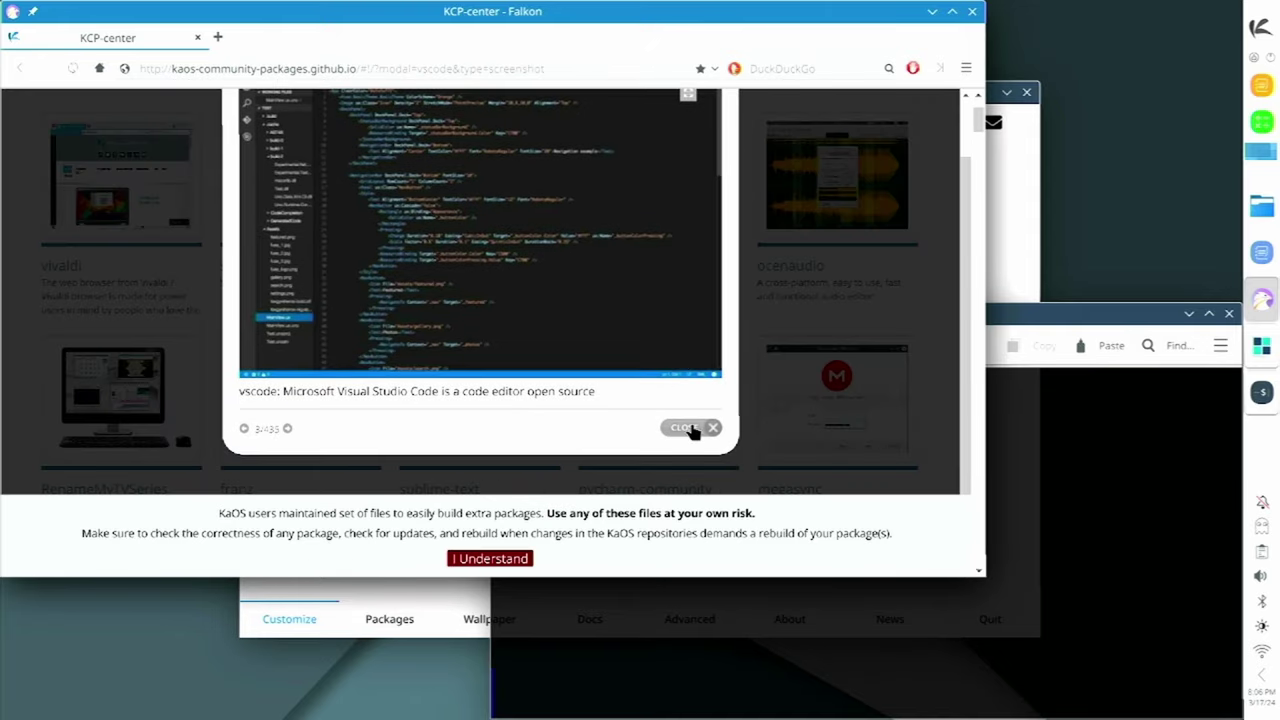
pyautogui.click(693, 430)
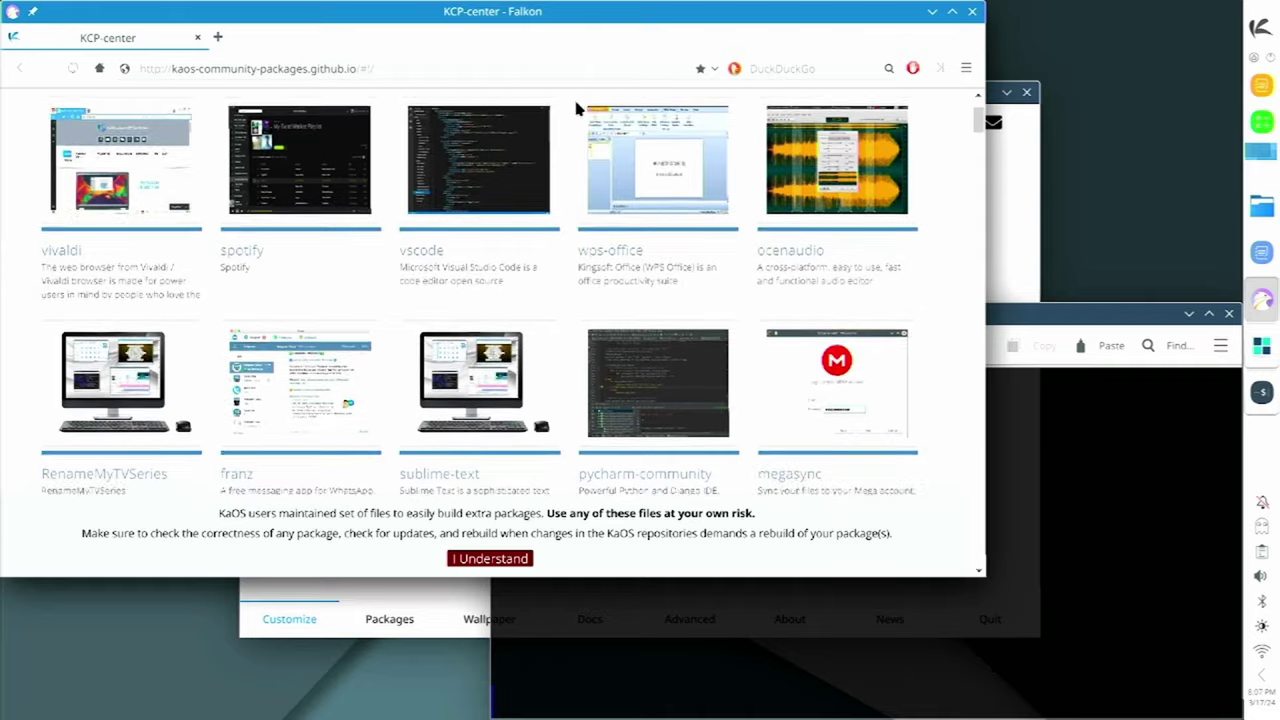
pyautogui.scroll(5, 575, 108)
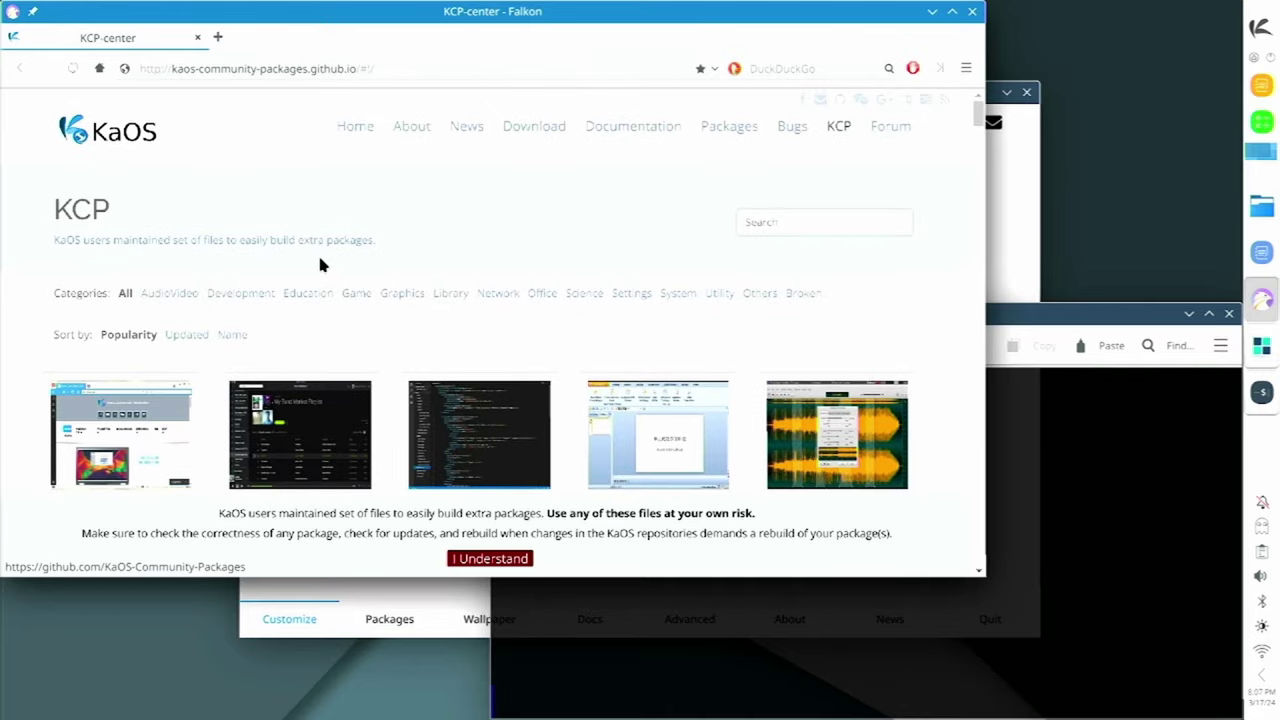
pyautogui.scroll(-5, 320, 263)
# Step: Install vscode from the community packages in Konsole with "kcp -i vscode", declining to edit the PKGBUILD and accepting the installation
pyautogui.click(762, 637)
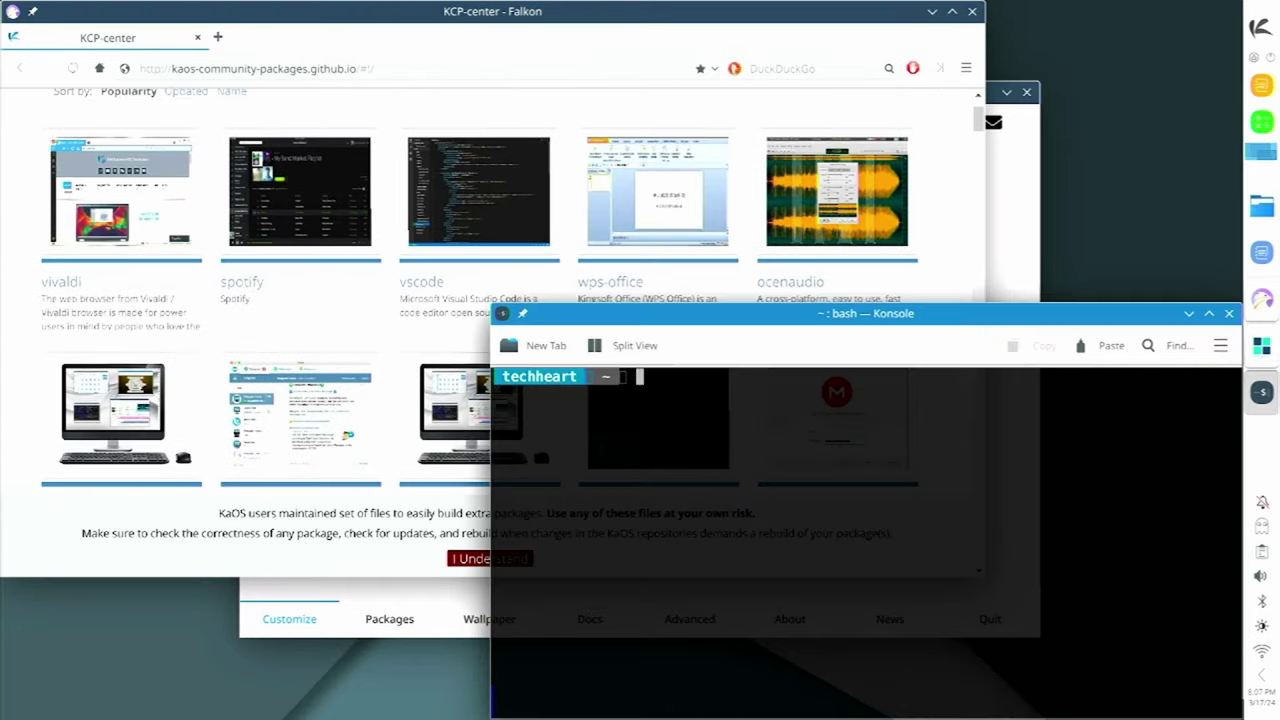
pyautogui.write('kcp -i vscode')
pyautogui.press('Return')
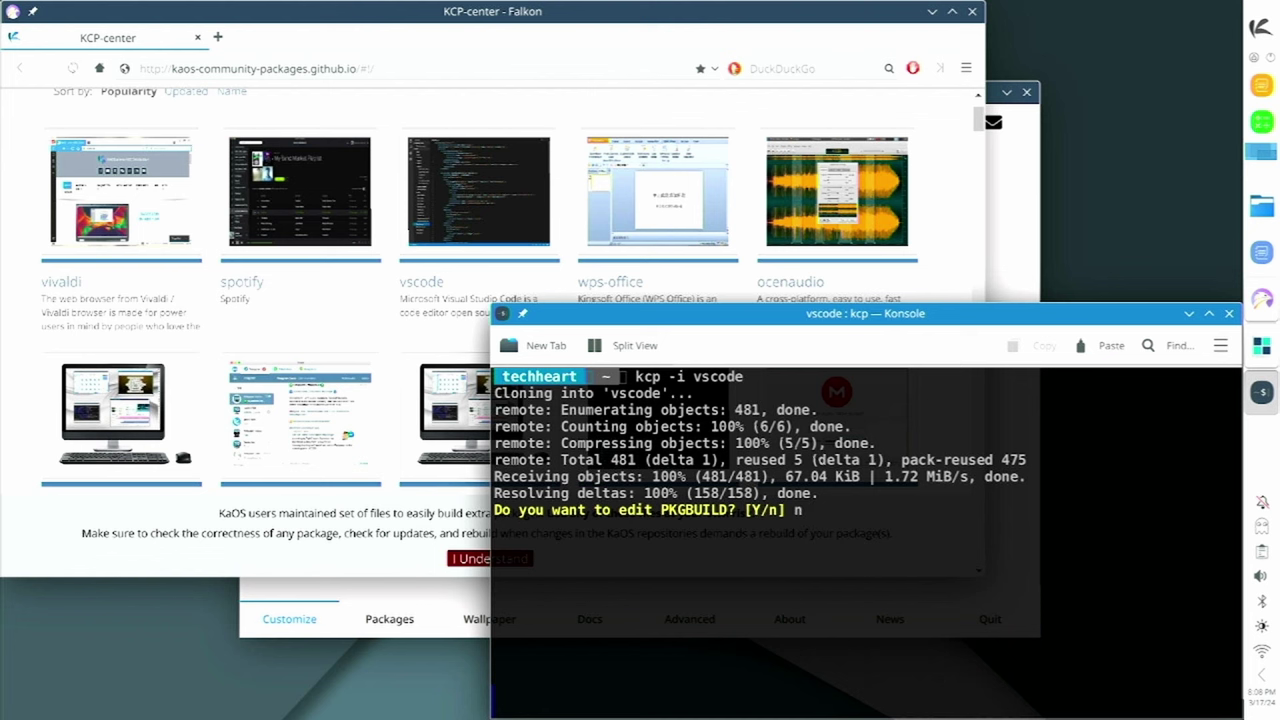
pyautogui.press('Return')
pyautogui.press('Return')
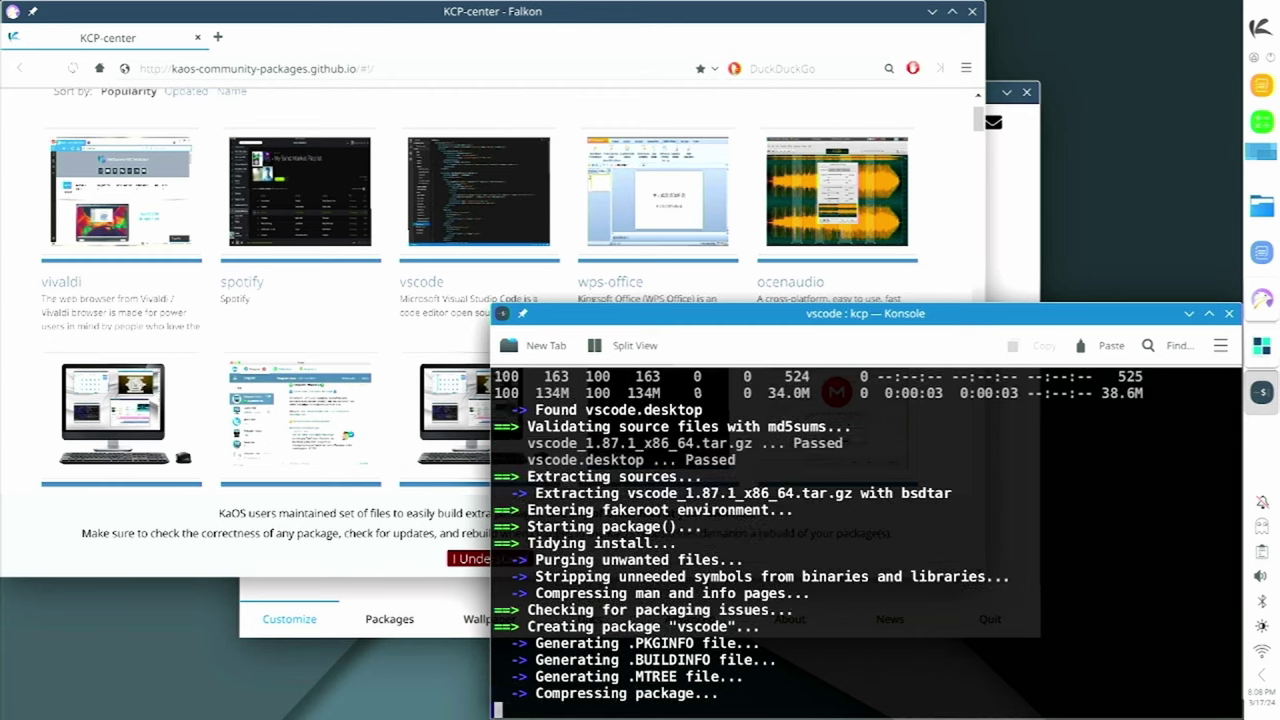
pyautogui.write('y')
pyautogui.press('Return')
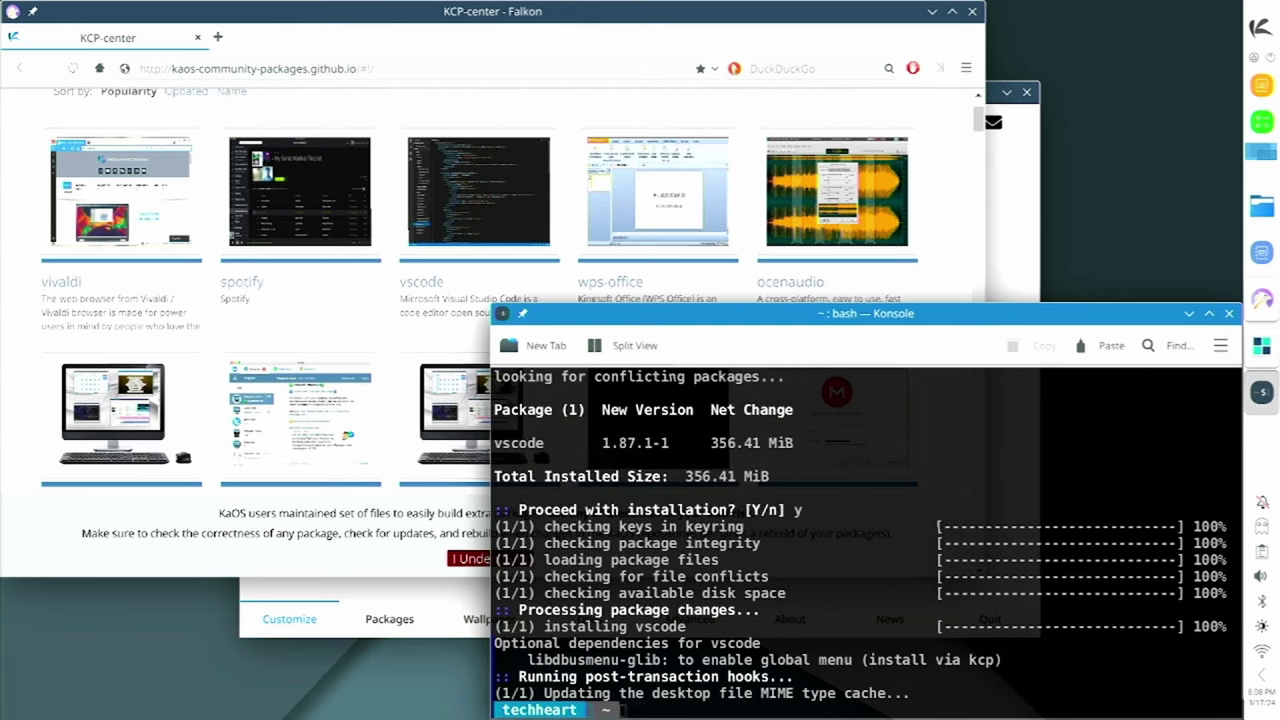
# Step: Show the desktop, launch Visual Studio Code through an application search for "vsc", move its window up, and close it
pyautogui.press('super+d')
pyautogui.press('super')
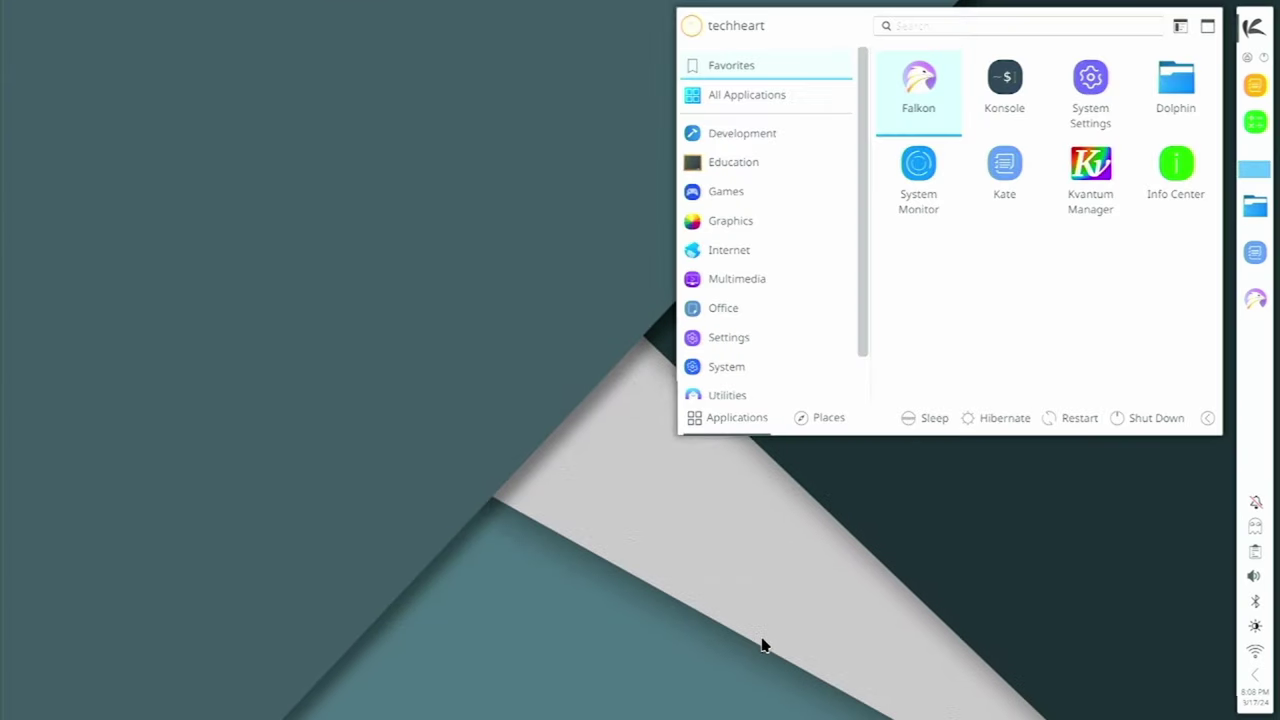
pyautogui.write('vsc')
pyautogui.press('Return')
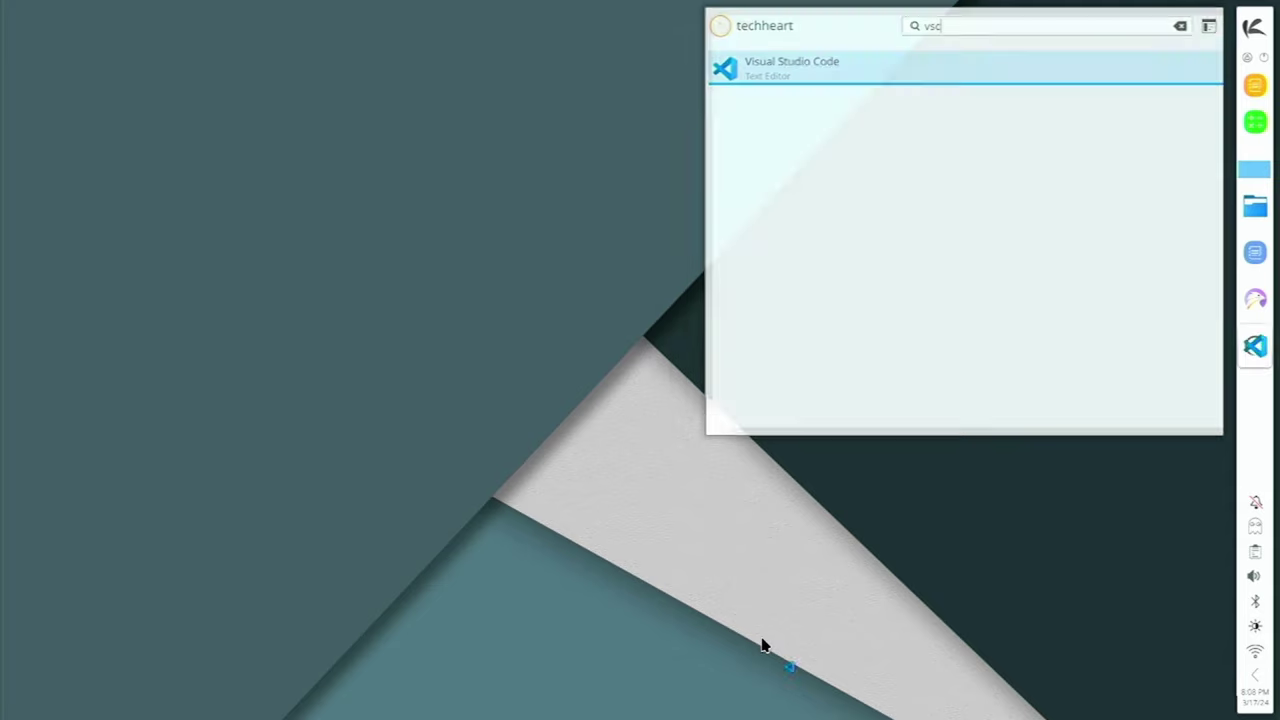
pyautogui.moveTo(665, 55); pyautogui.dragTo(655, 15)
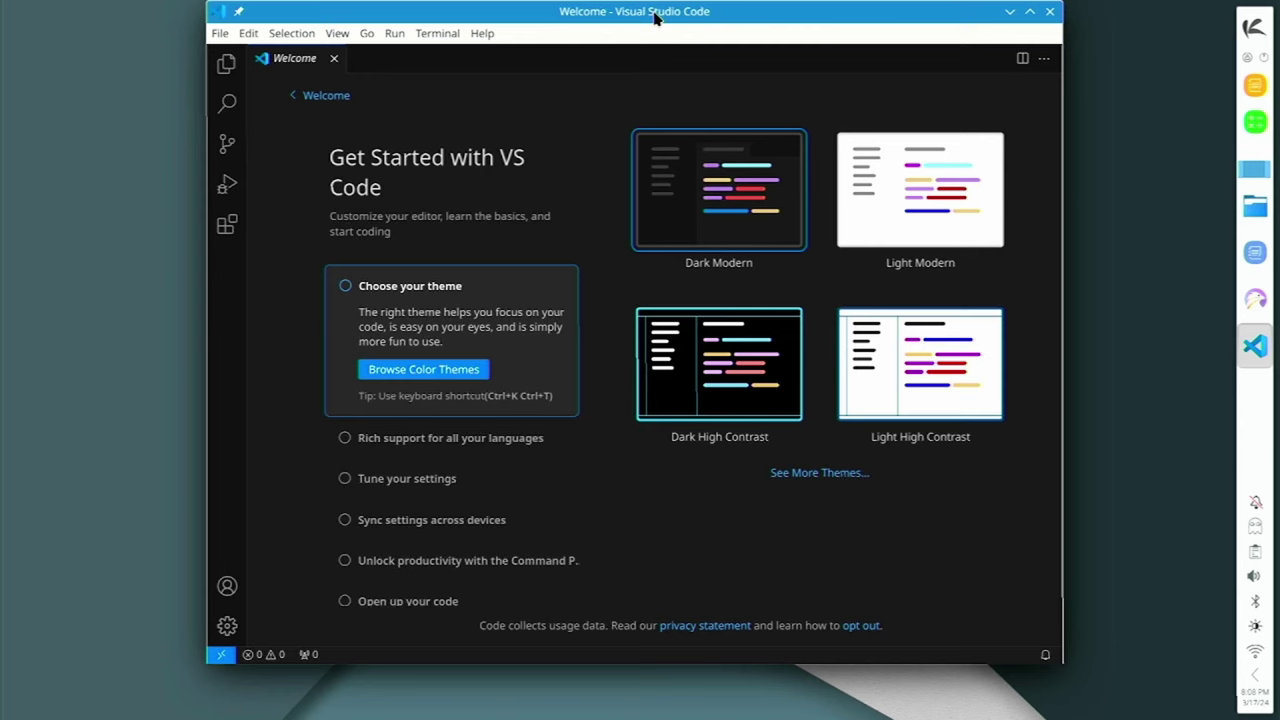
pyautogui.click(1049, 11)
# Step: Return to Konsole, clear its output and exit the terminal, and close the Falkon browser as well
pyautogui.press('F12')
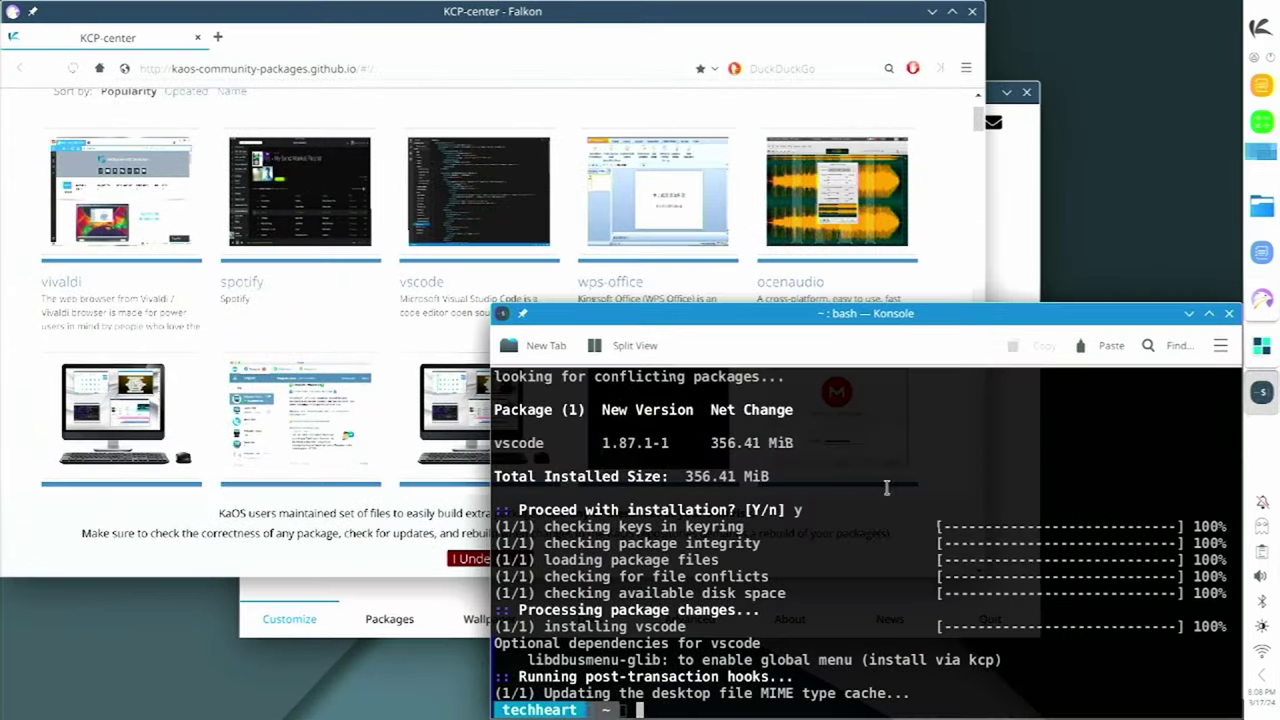
pyautogui.write('clear')
pyautogui.press('Return')
pyautogui.write('exit')
pyautogui.press('Return')
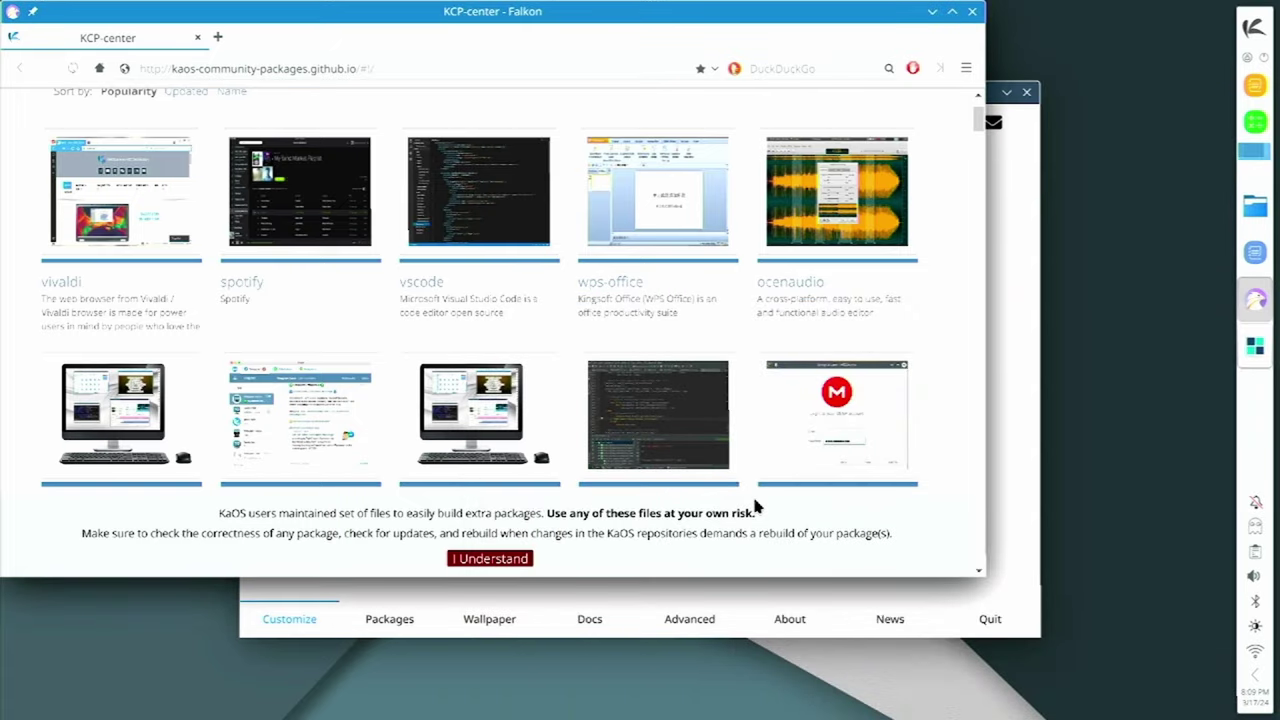
pyautogui.click(970, 13)
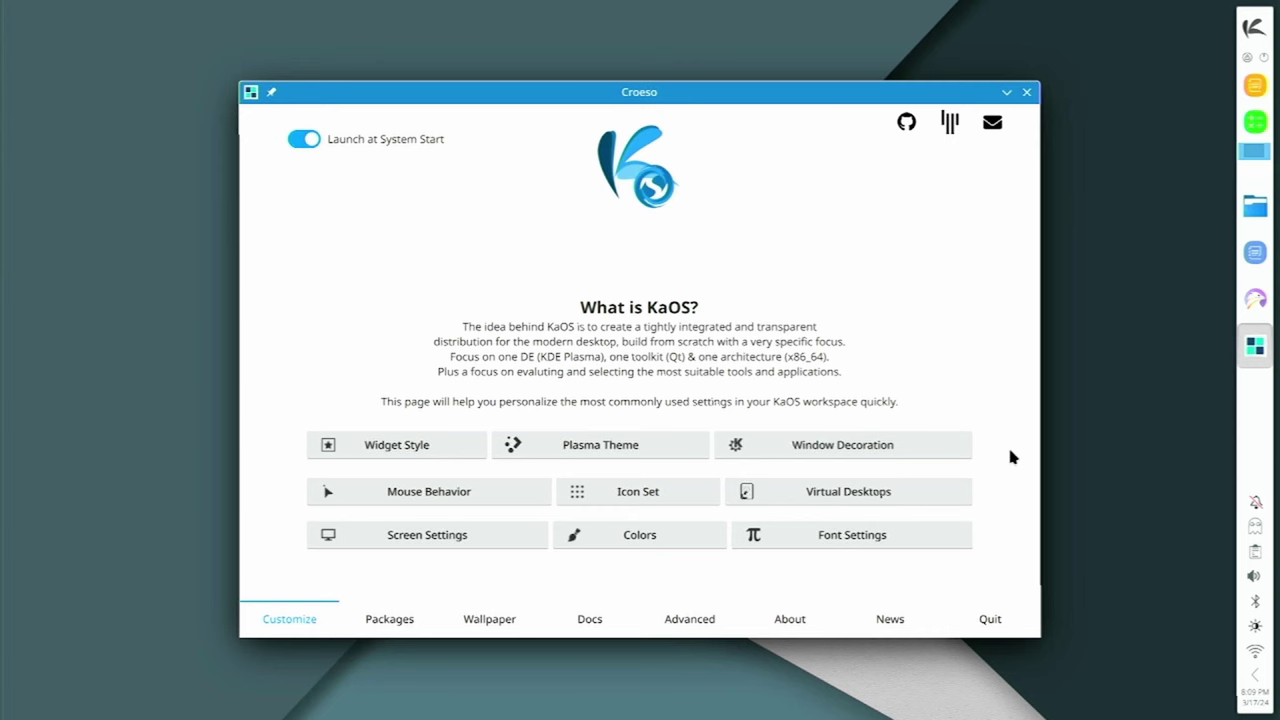
# Step: Open System Settings through an application search for "settings" and apply the Breeze Dark theme
pyautogui.press('super')
pyautogui.write('set')
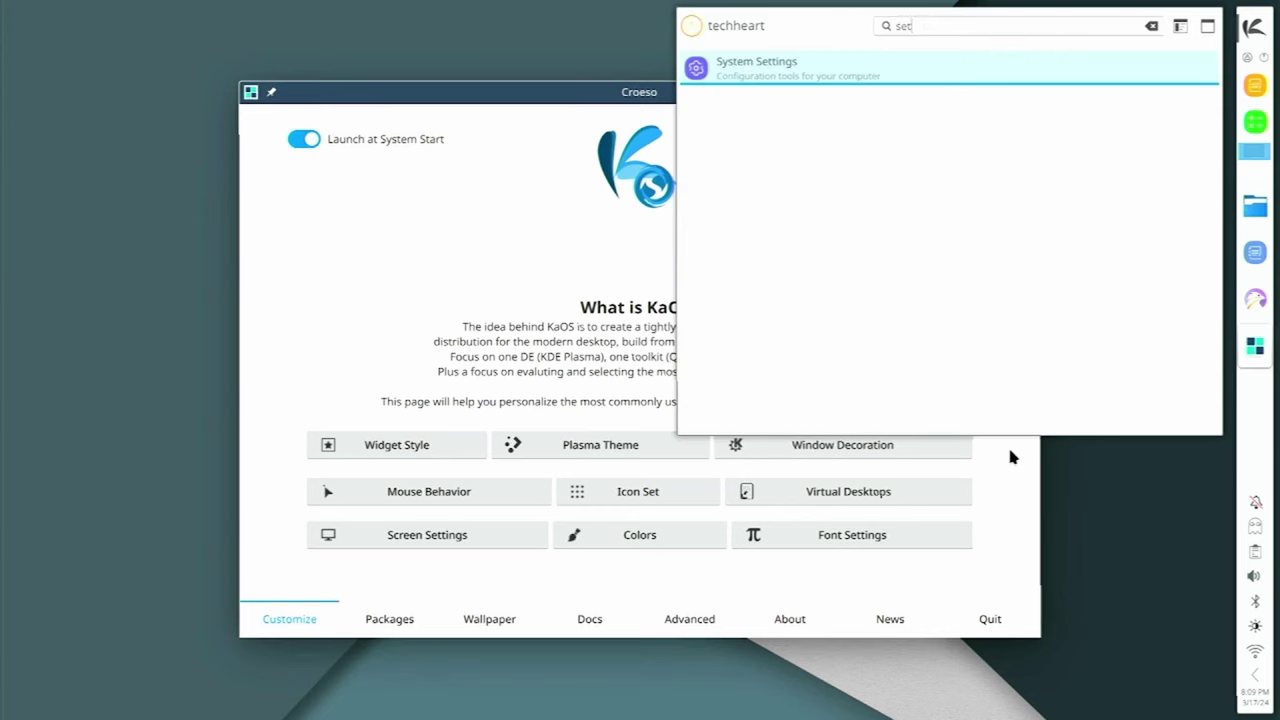
pyautogui.write('tings')
pyautogui.press('Return')
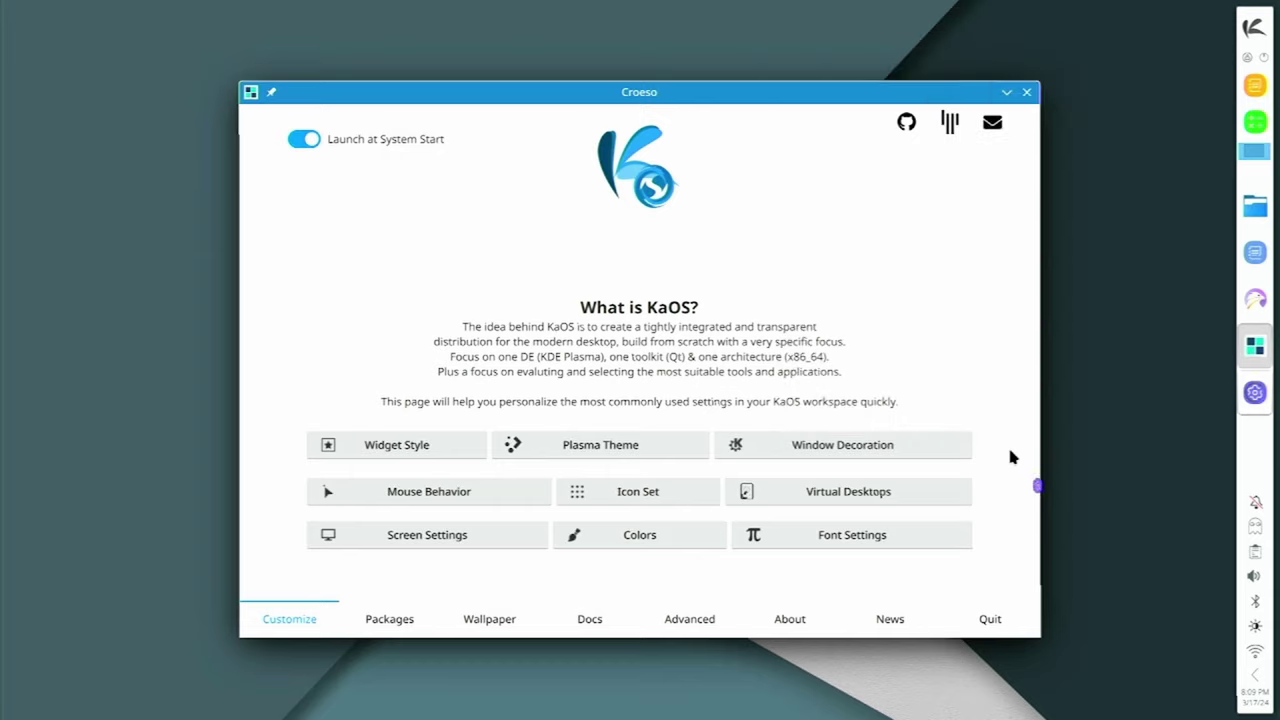
pyautogui.moveTo(688, 98); pyautogui.dragTo(712, 96)
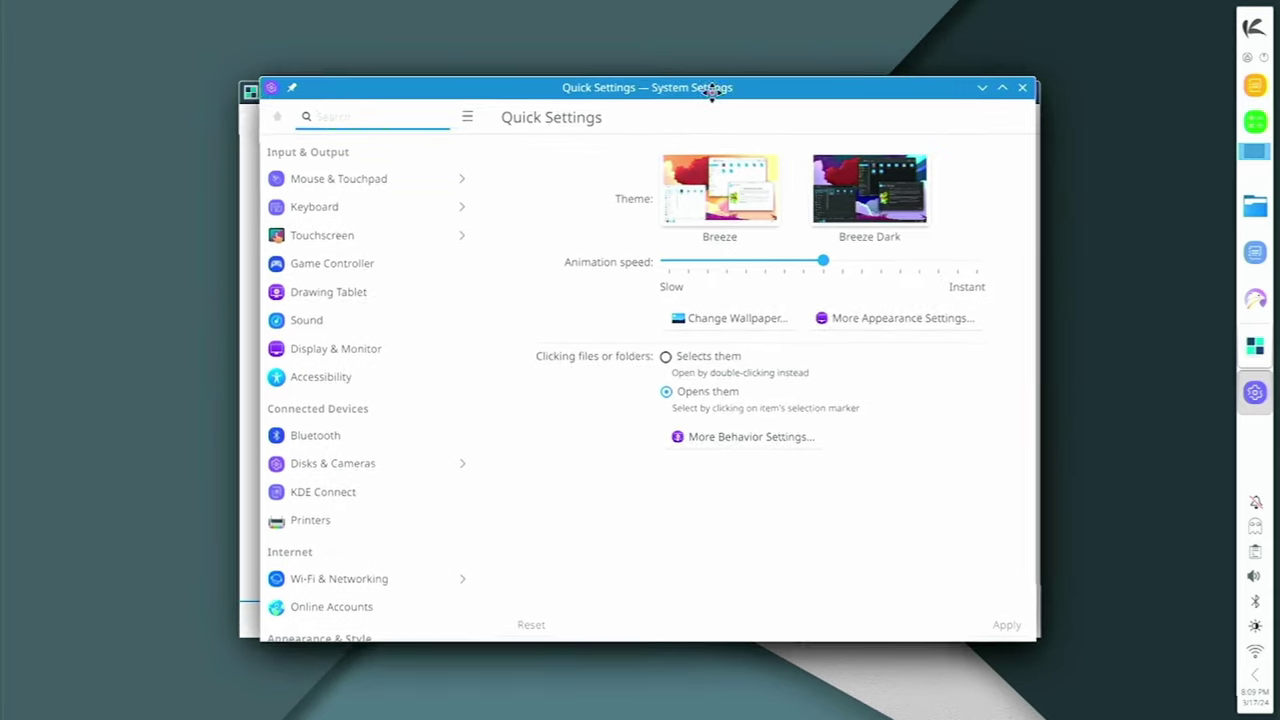
pyautogui.click(860, 210)
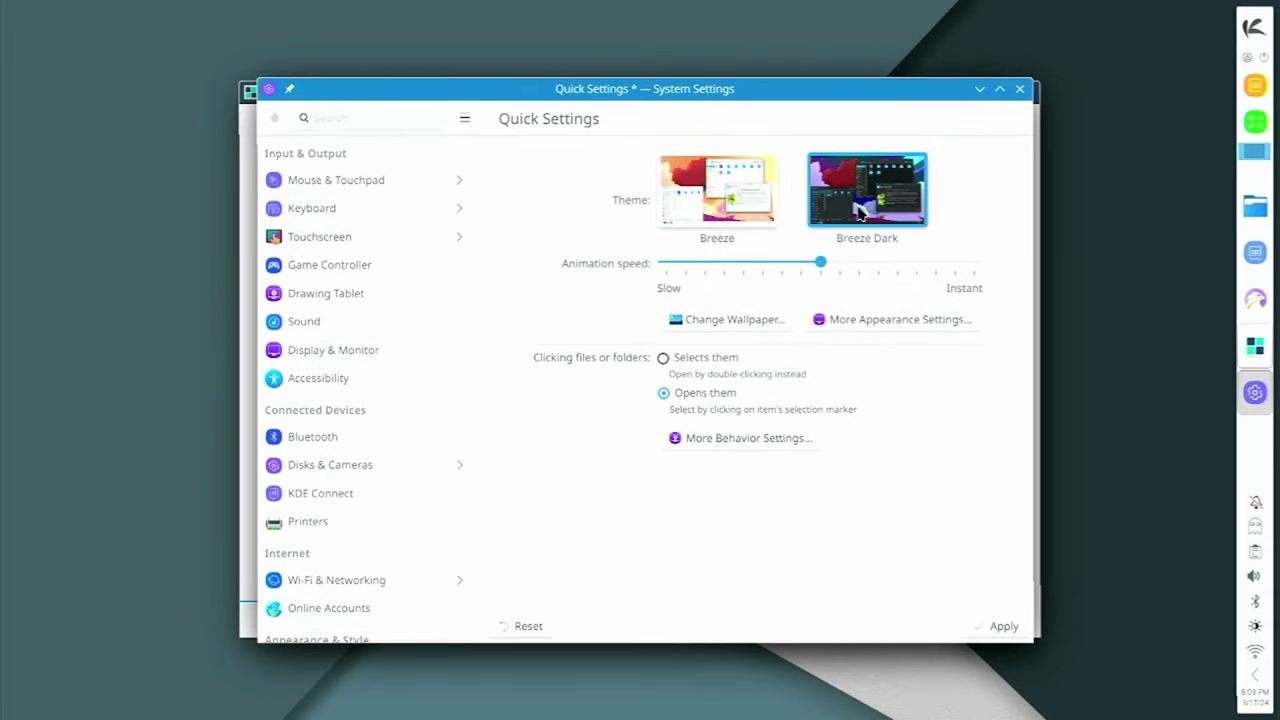
pyautogui.click(1003, 627)
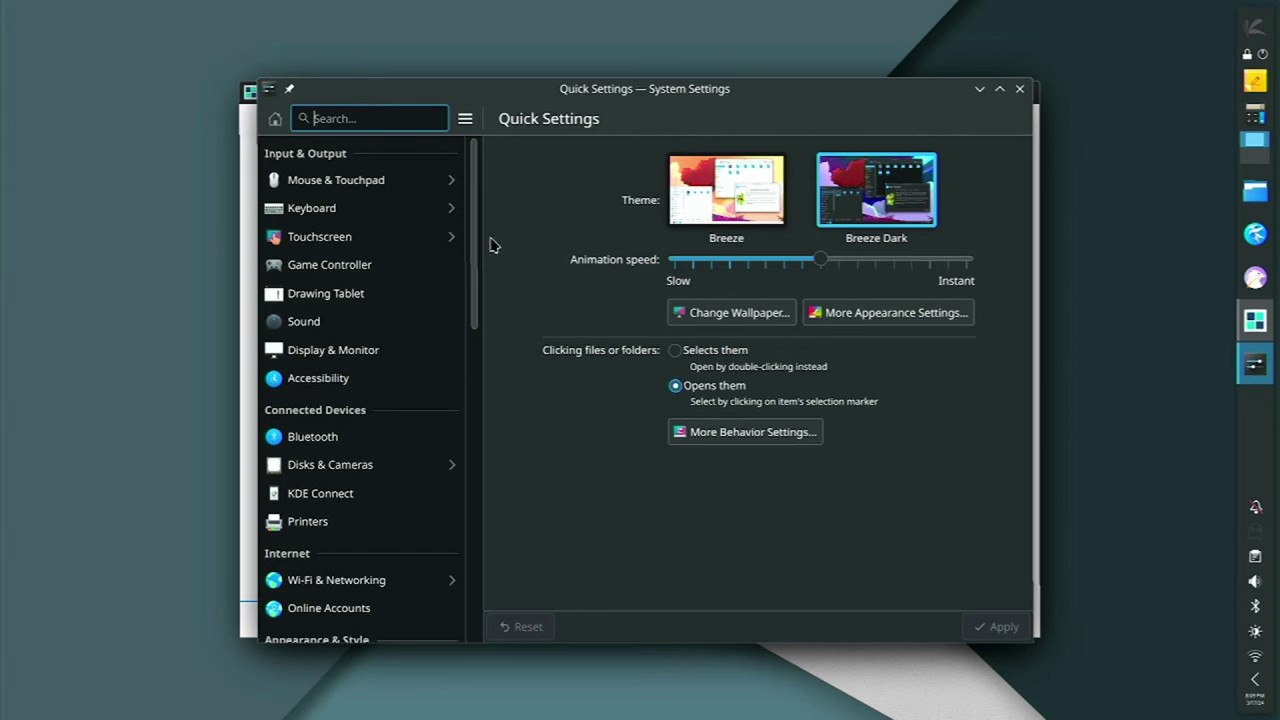
# Step: Find the Login Screen (SDDM) settings by searching for "sddm" and apply the Breeze login theme, authenticating with the account password
pyautogui.write('sddm')
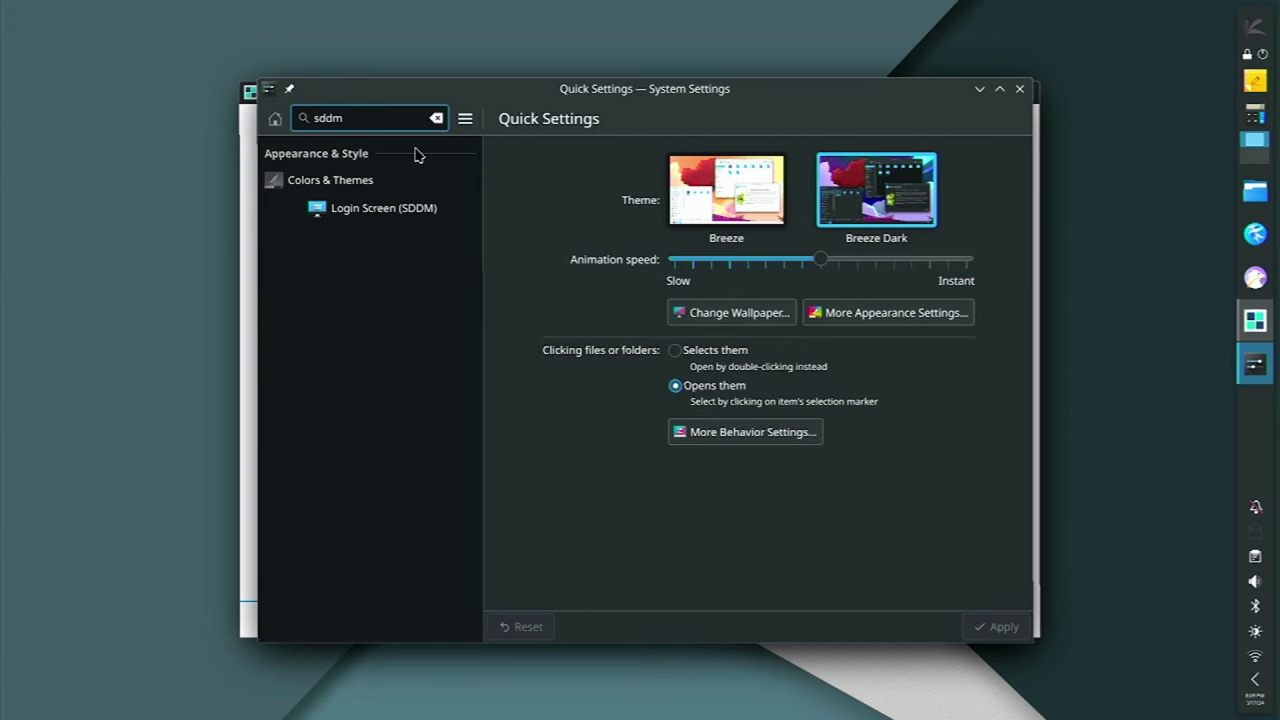
pyautogui.click(380, 208)
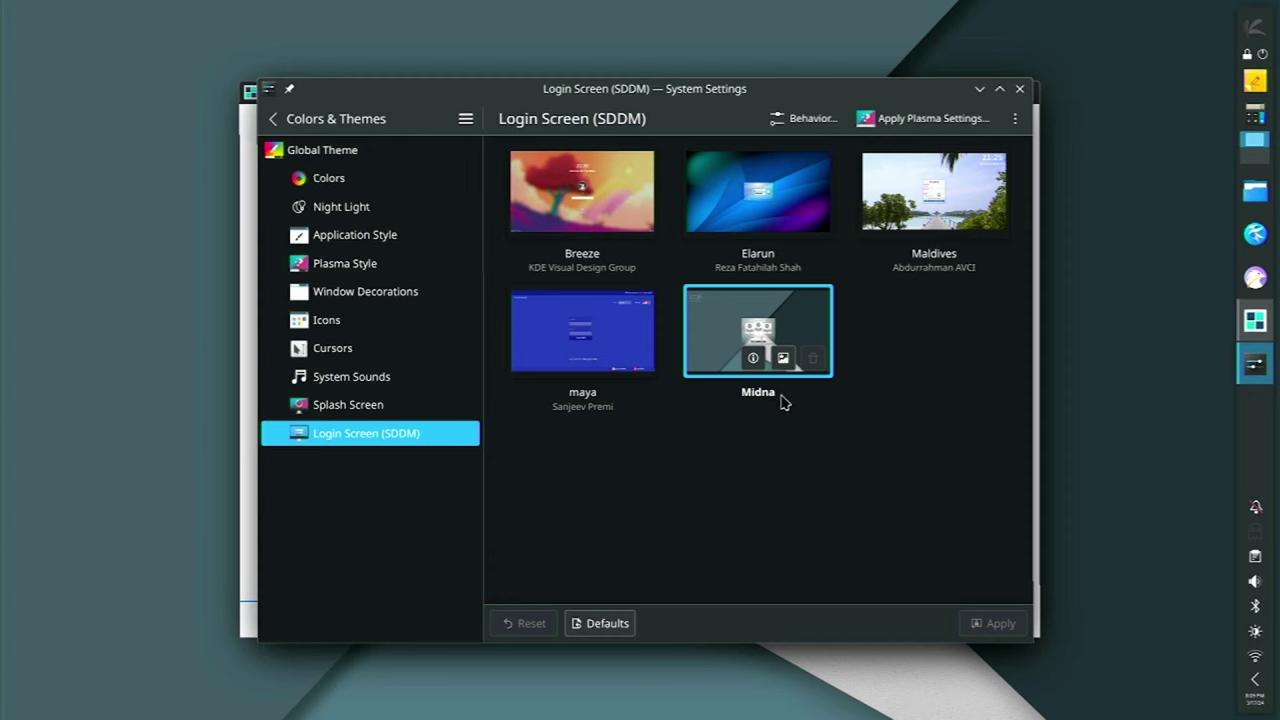
pyautogui.click(628, 196)
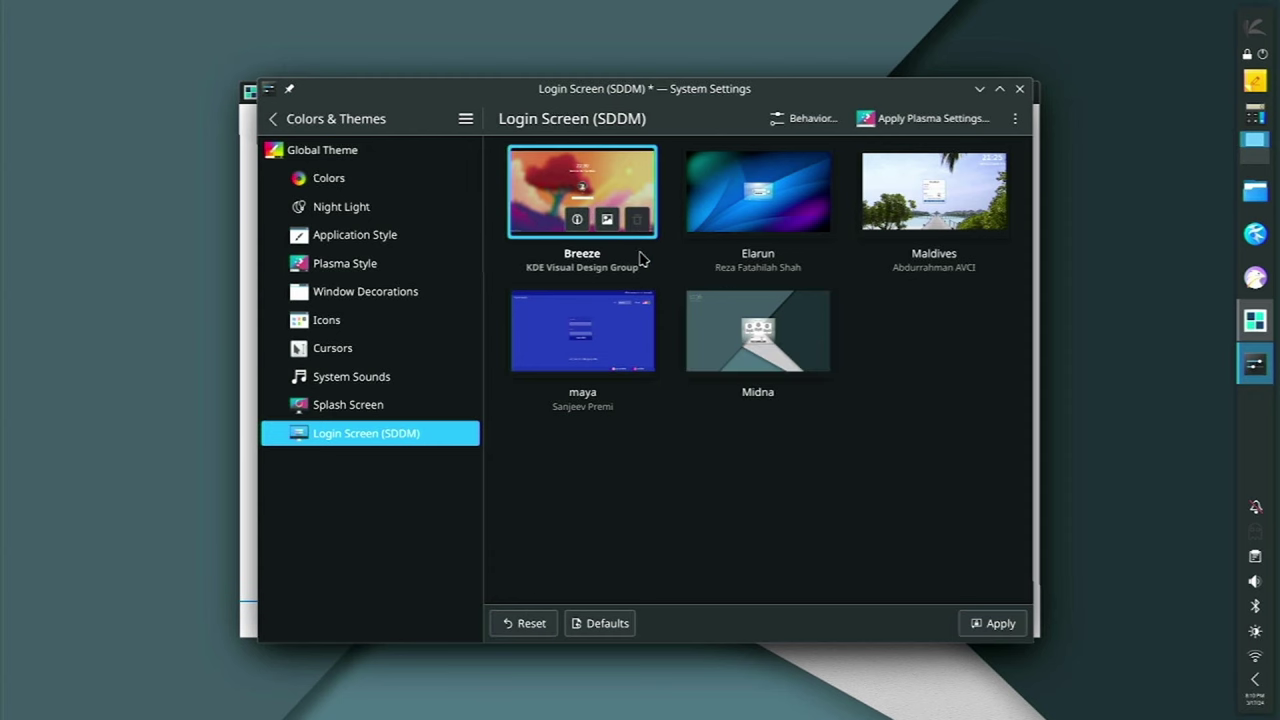
pyautogui.click(1001, 624)
pyautogui.write('***')
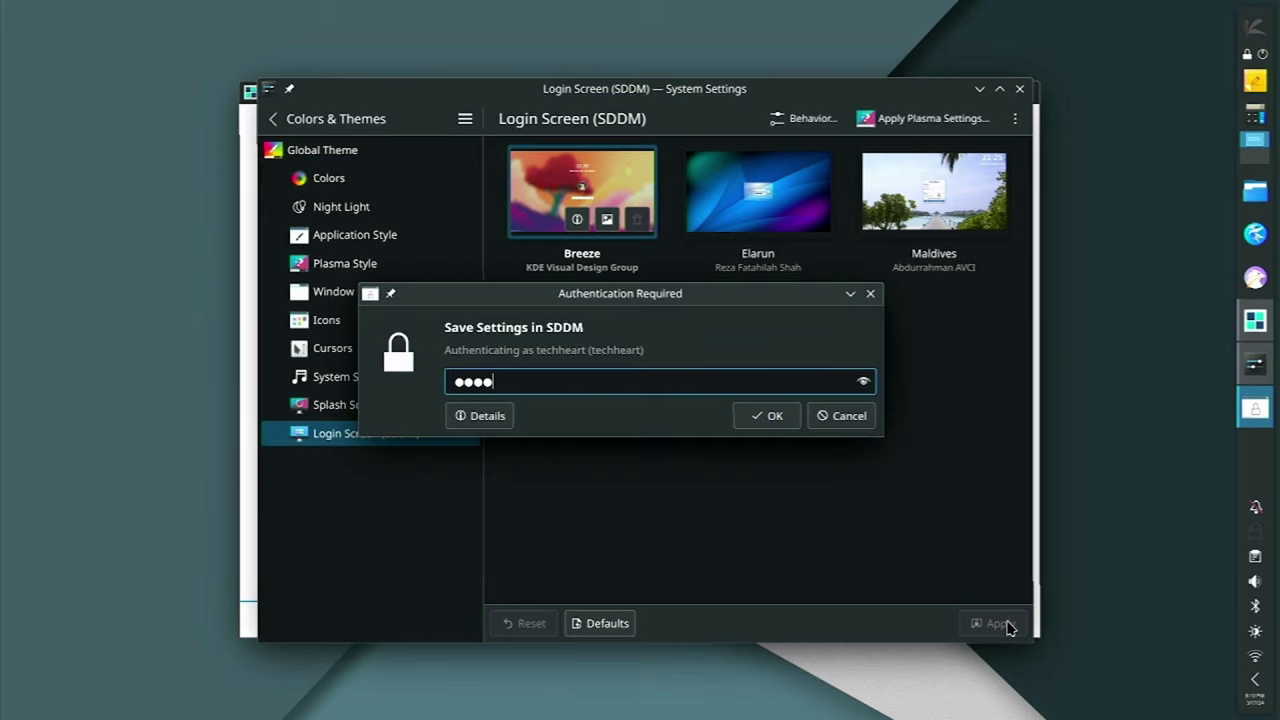
pyautogui.press('Return')
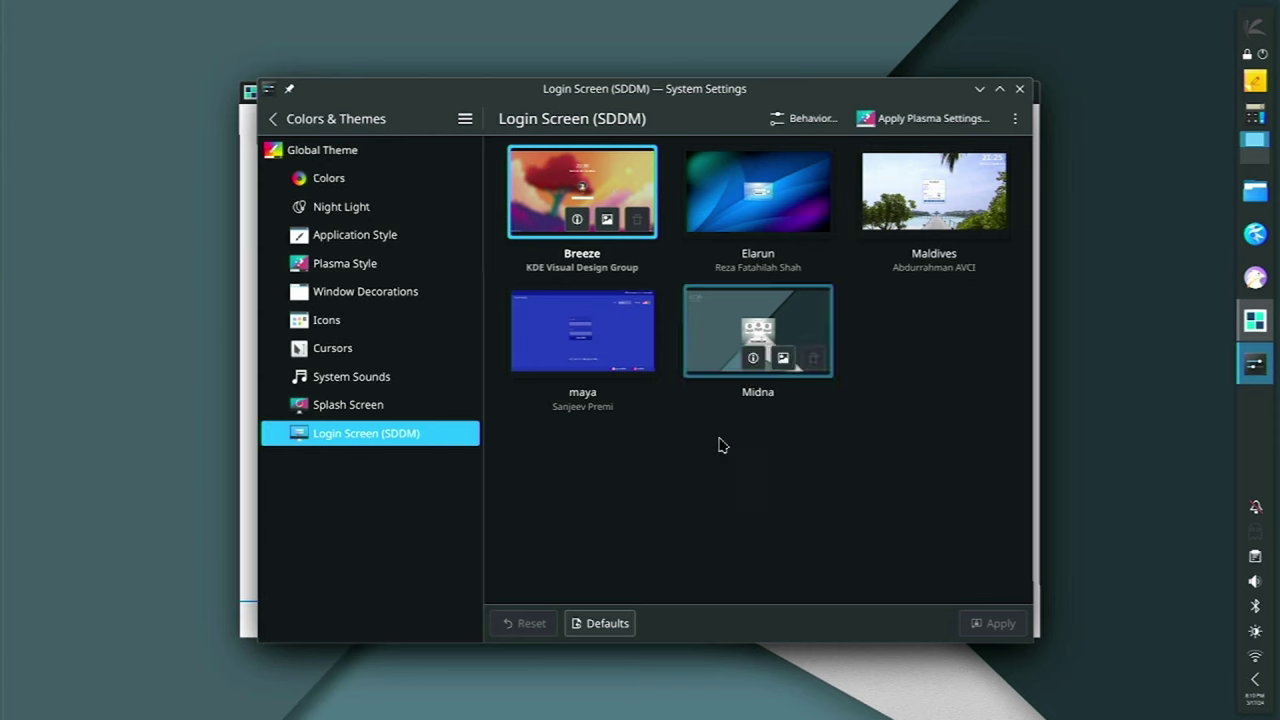
# Step: Move the System Settings window higher, bring the Croeso welcome window to the front and close it
pyautogui.moveTo(467, 86); pyautogui.dragTo(459, 16)
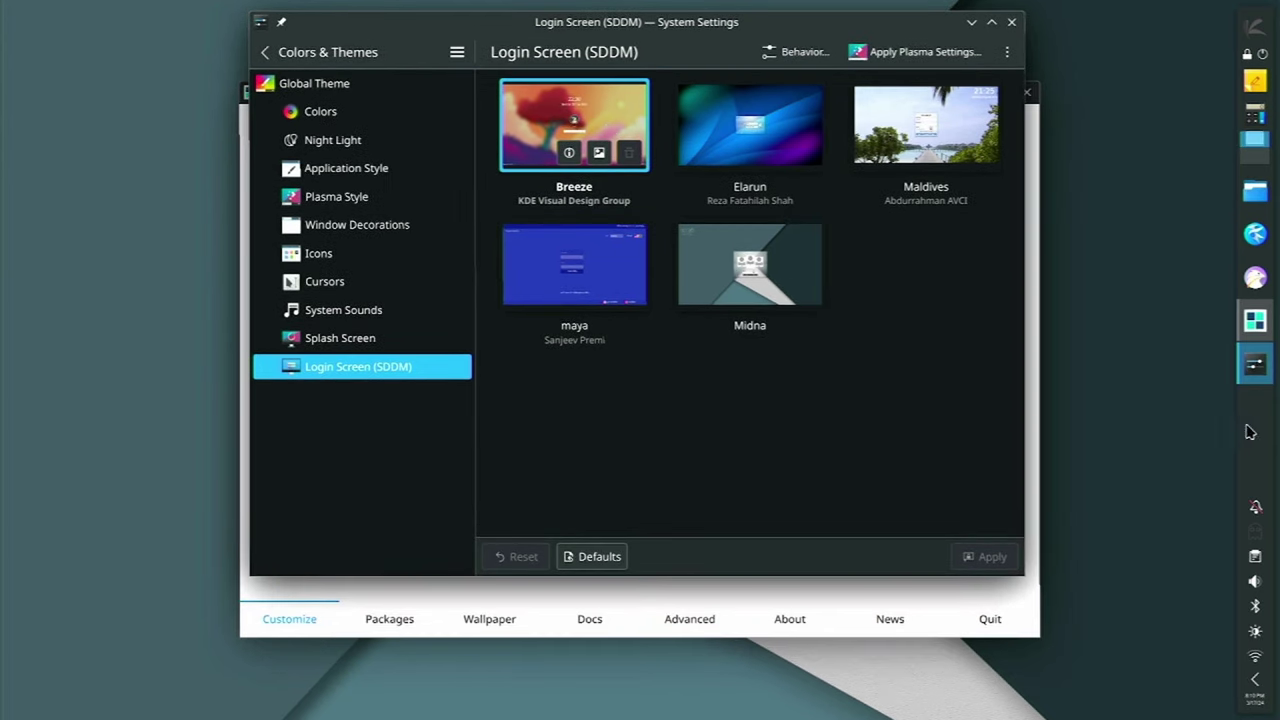
pyautogui.click(1255, 320)
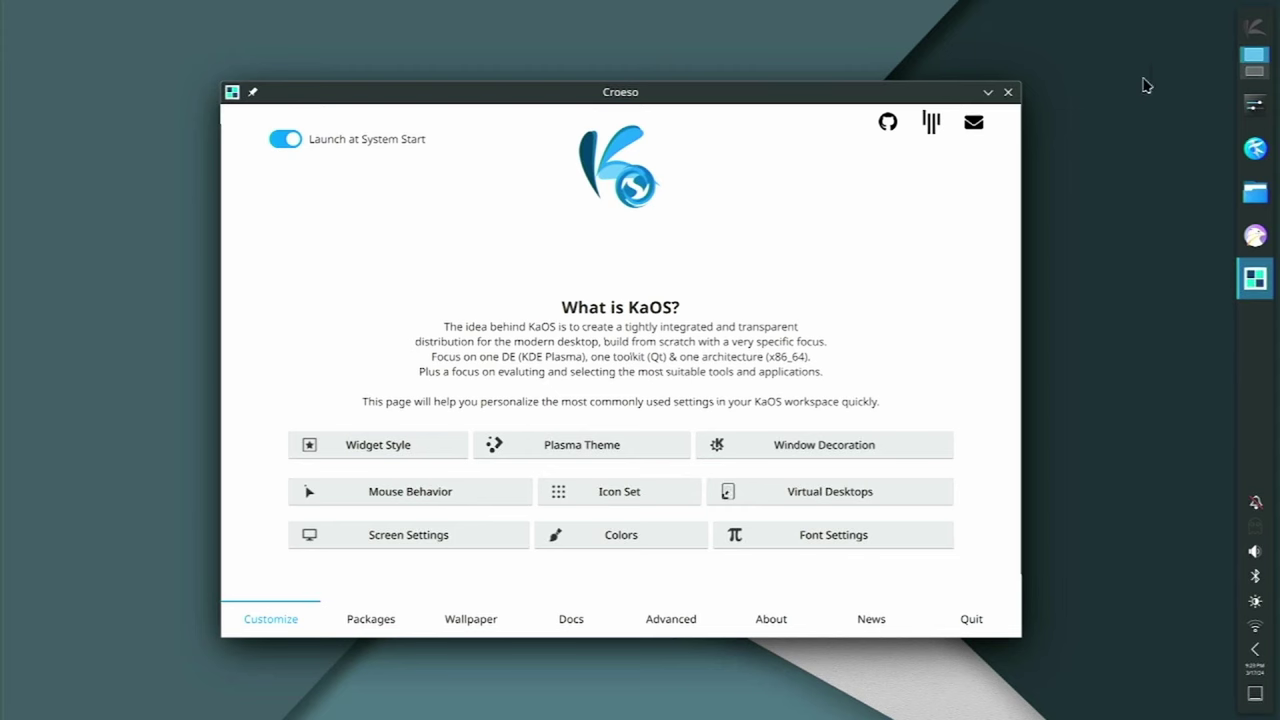
pyautogui.click(1008, 92)
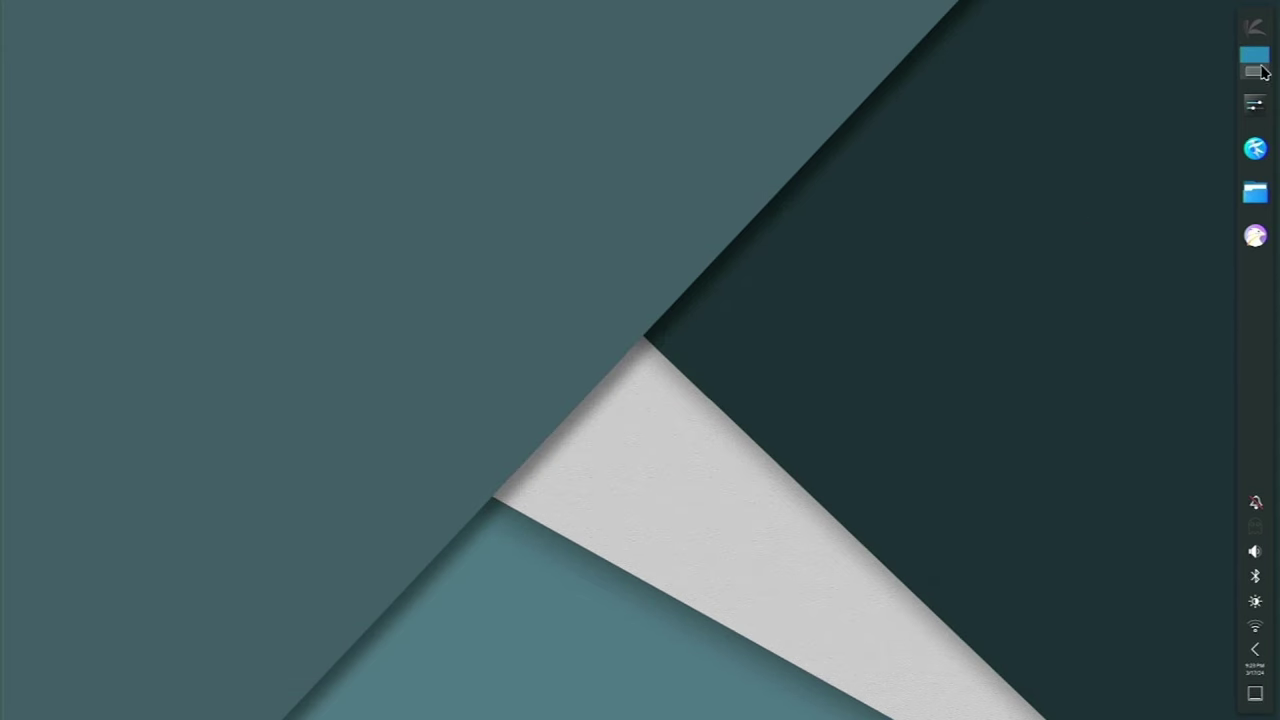
# Step: Enter the panel's edit mode and reposition the panel along the bottom edge of the desktop
pyautogui.rightClick(1262, 344)
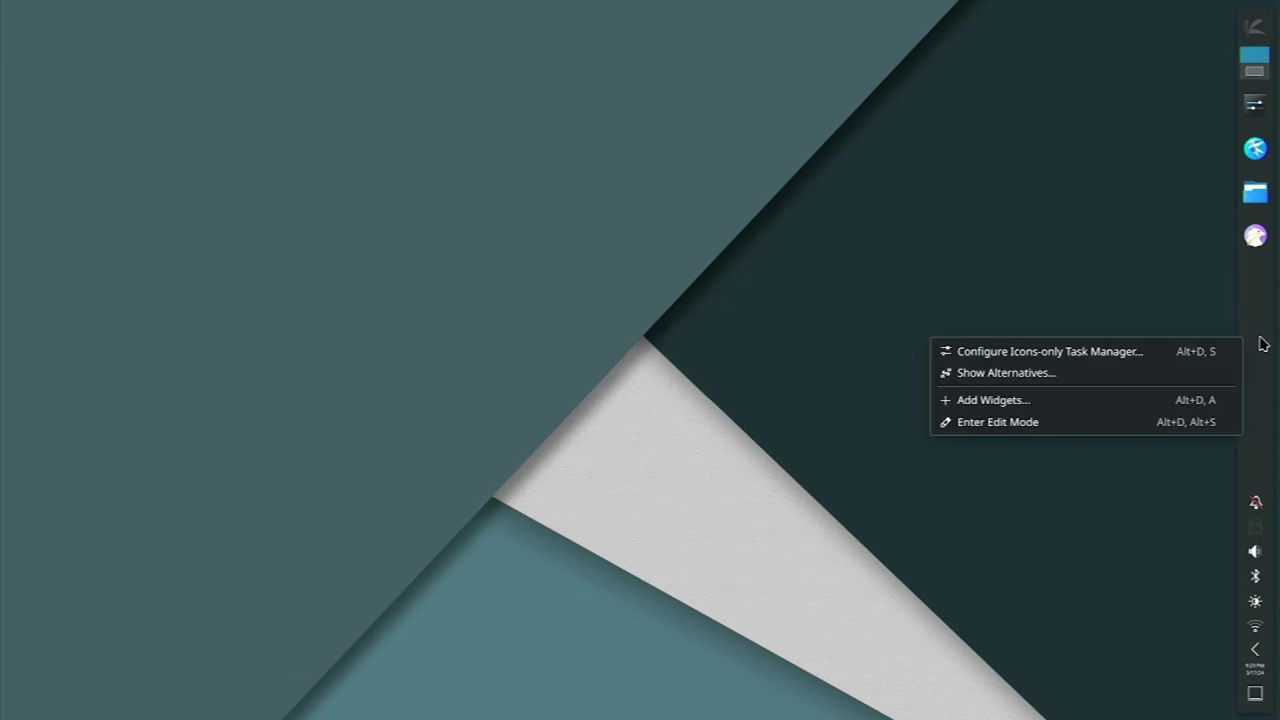
pyautogui.click(1077, 425)
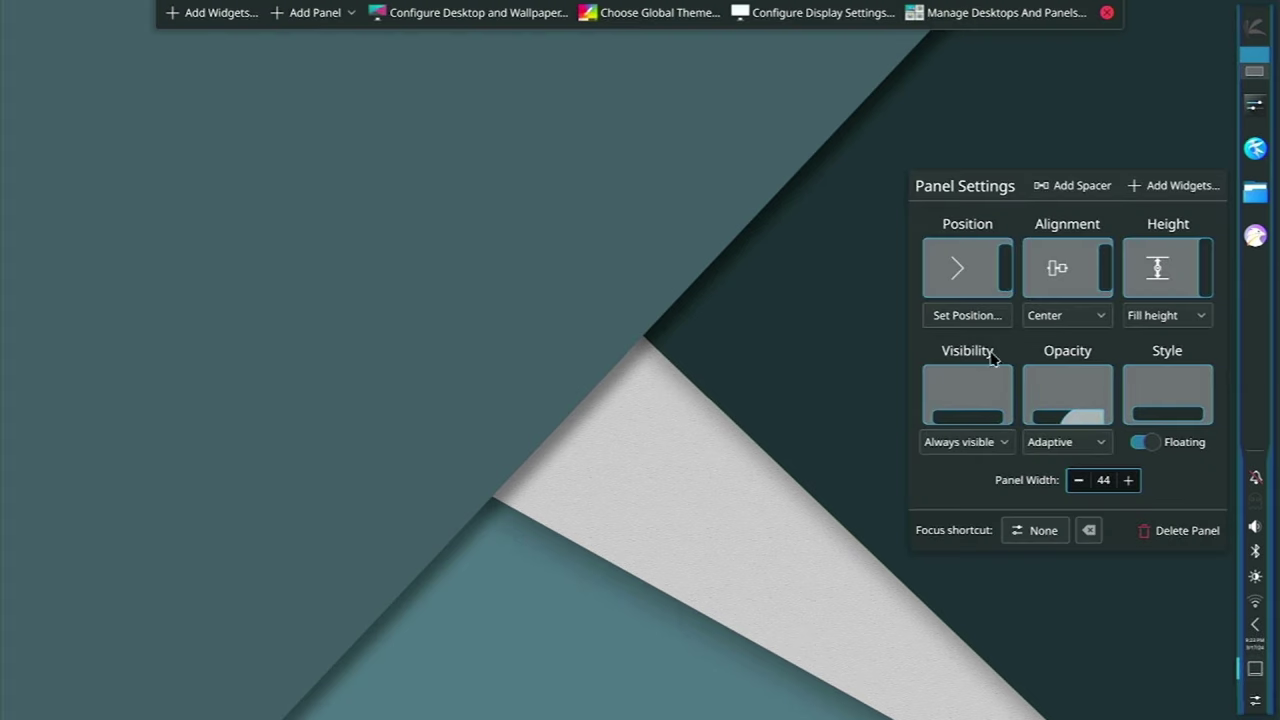
pyautogui.click(967, 315)
pyautogui.click(648, 648)
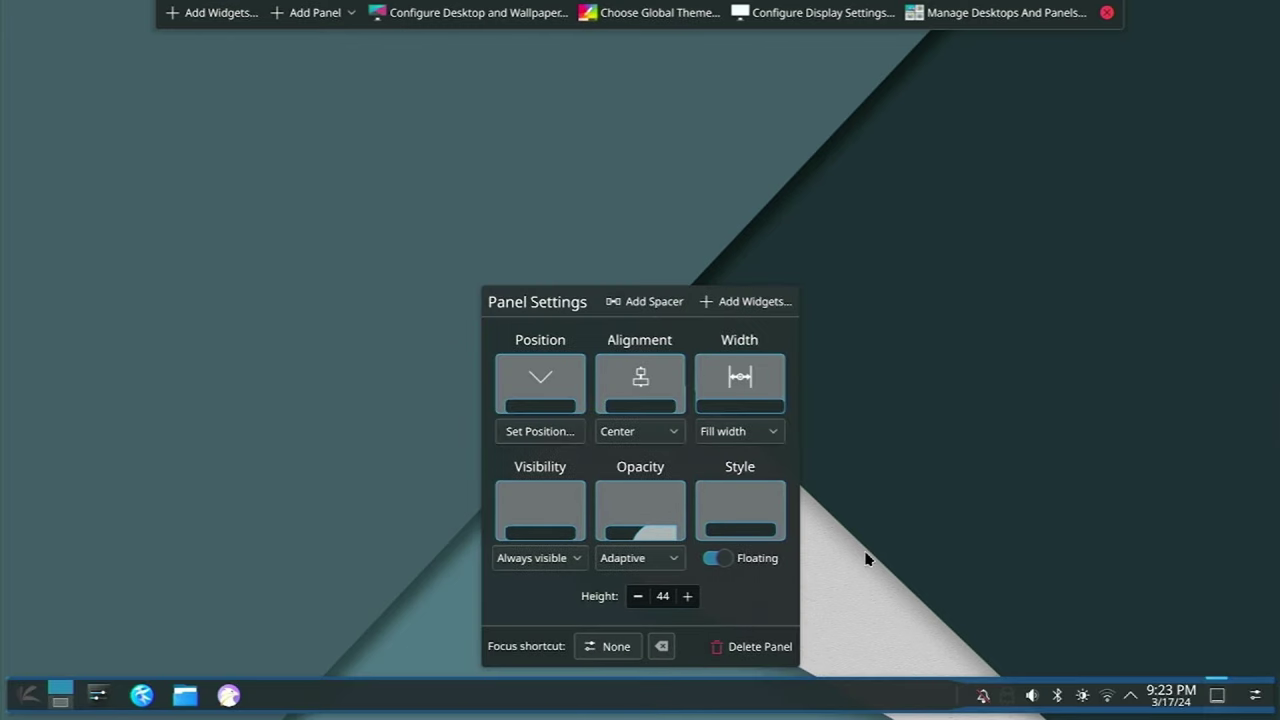
# Step: Try the Fit content width for the panel and return it to Fill width
pyautogui.press('Tab')
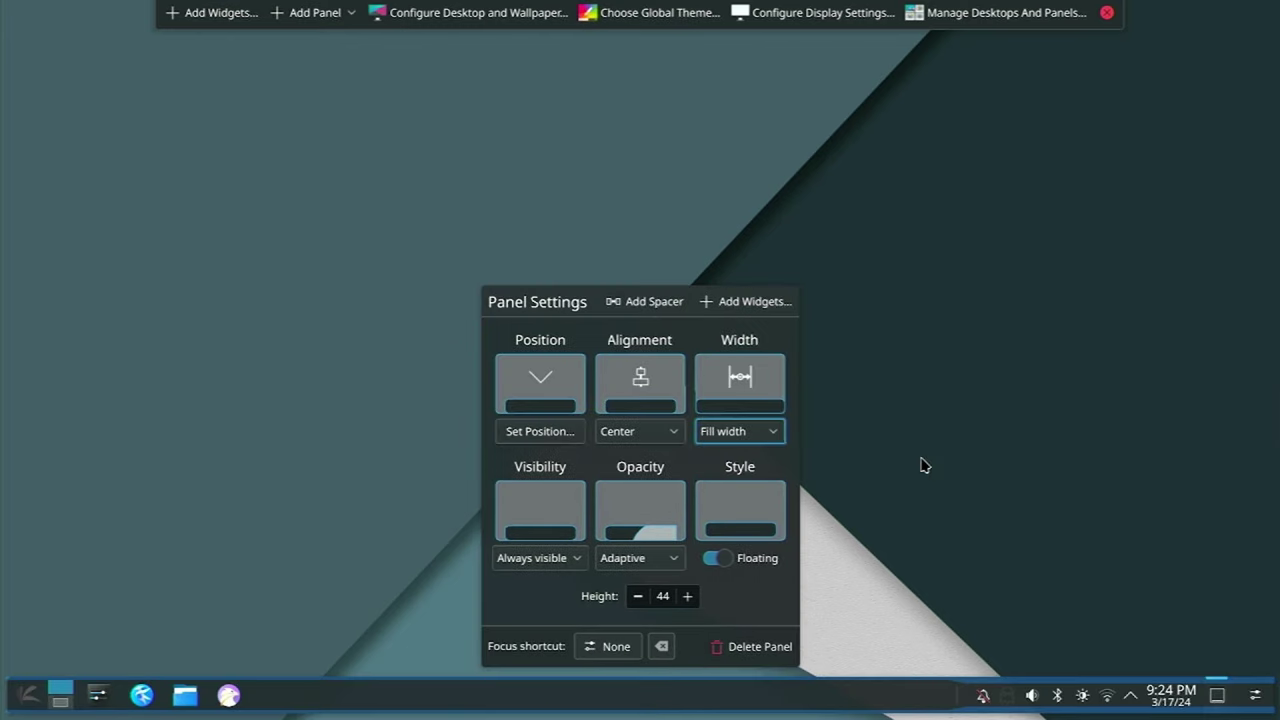
pyautogui.click(774, 433)
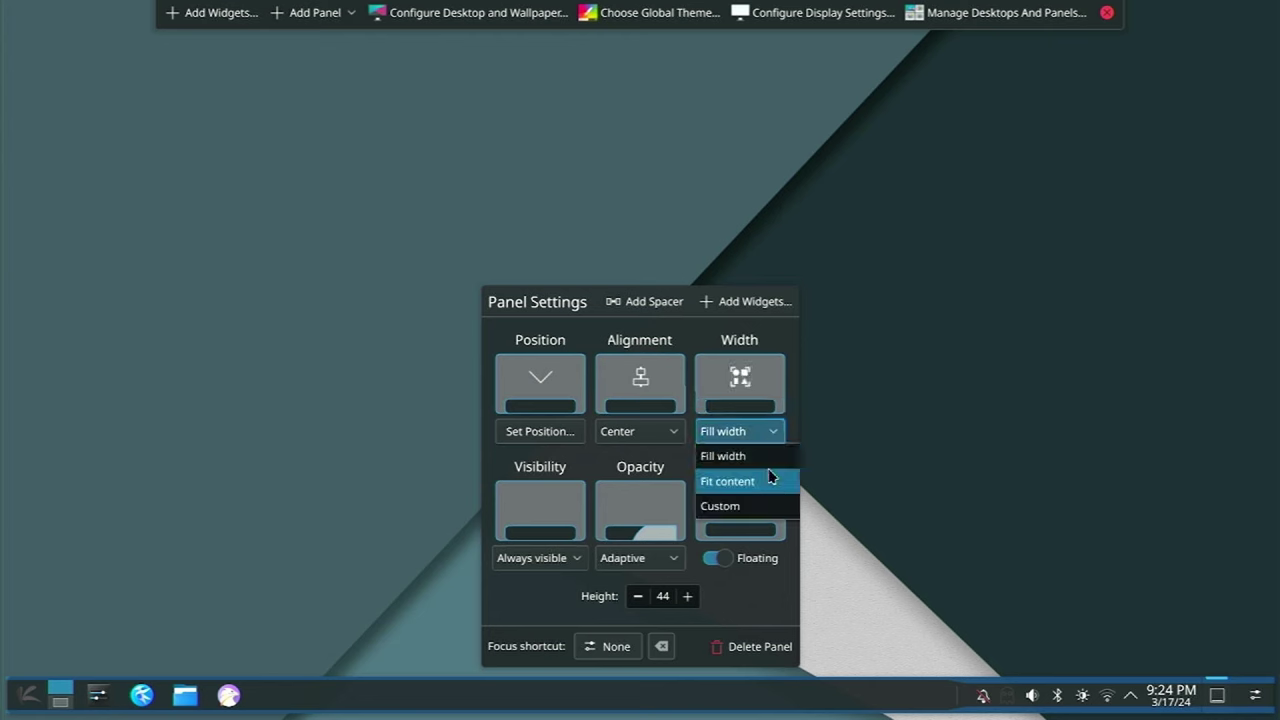
pyautogui.click(765, 484)
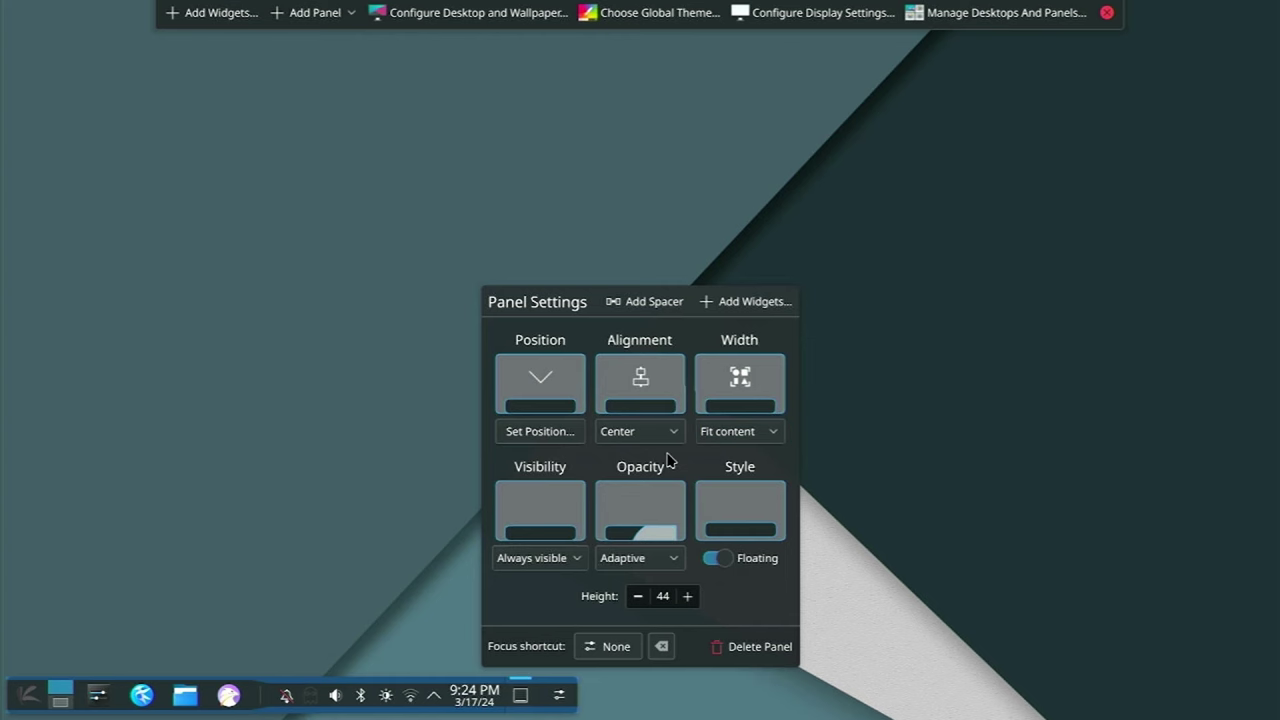
pyautogui.click(750, 433)
pyautogui.click(726, 457)
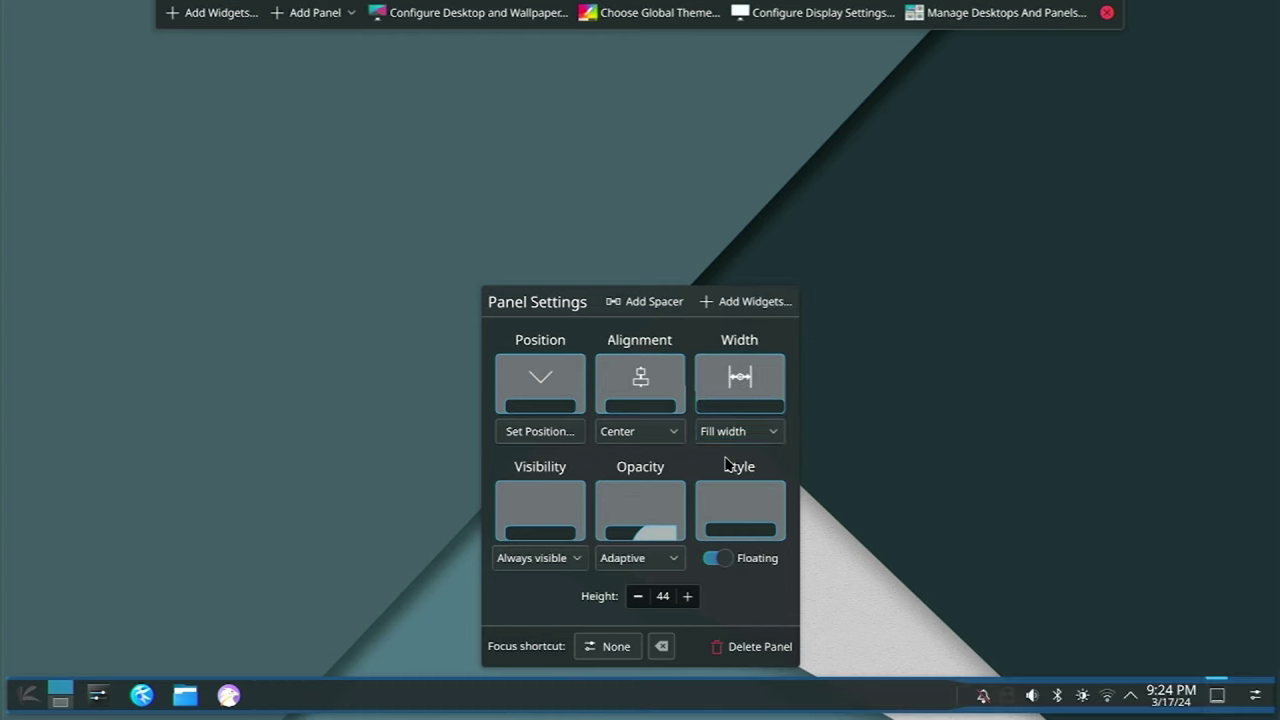
# Step: Try a Custom panel width by adjusting its width limits on the ruler, and return the panel to Fill width
pyautogui.click(766, 431)
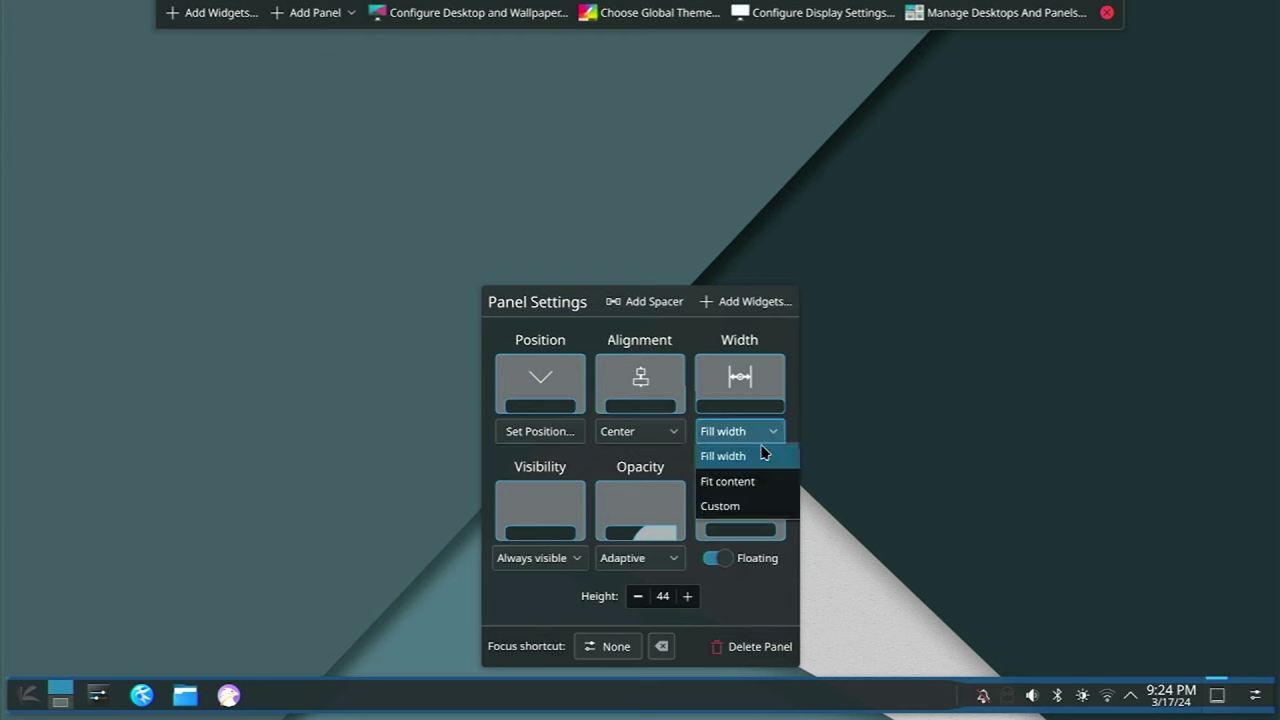
pyautogui.click(745, 506)
pyautogui.moveTo(98, 692)
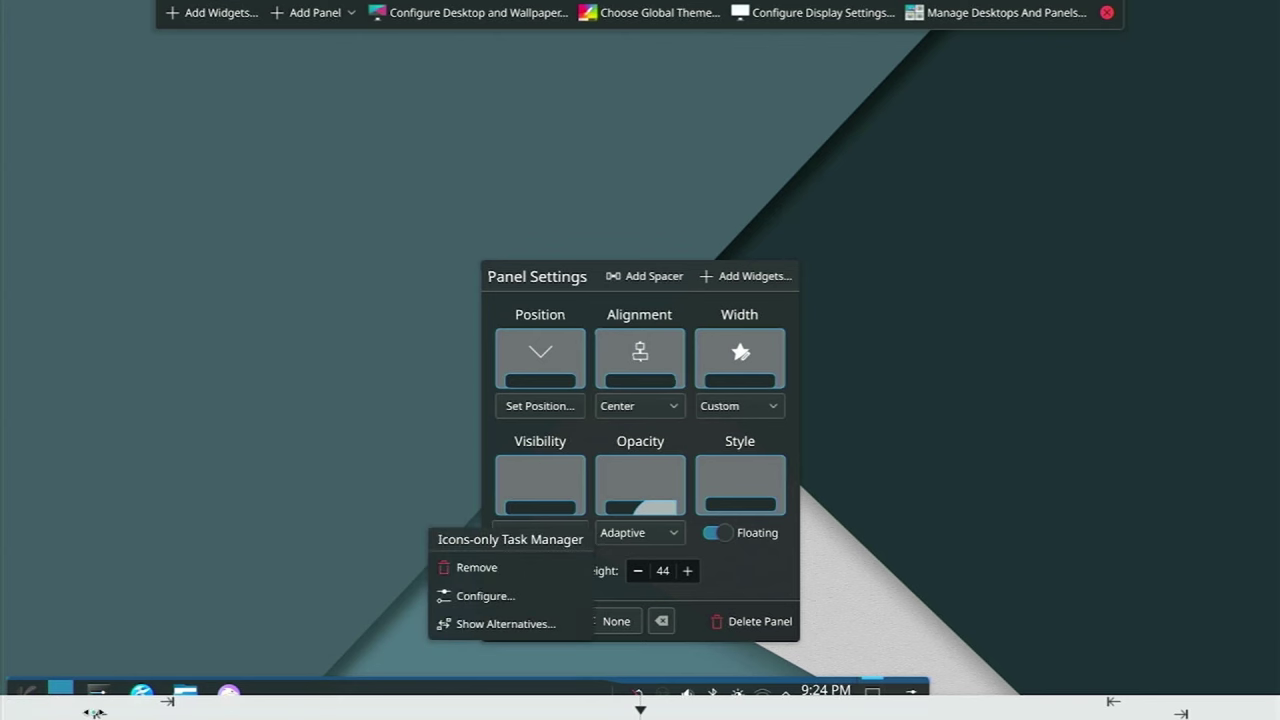
pyautogui.moveTo(96, 712)
pyautogui.mouseDown()
pyautogui.moveTo(243, 714)
pyautogui.moveTo(103, 703)
pyautogui.mouseUp()
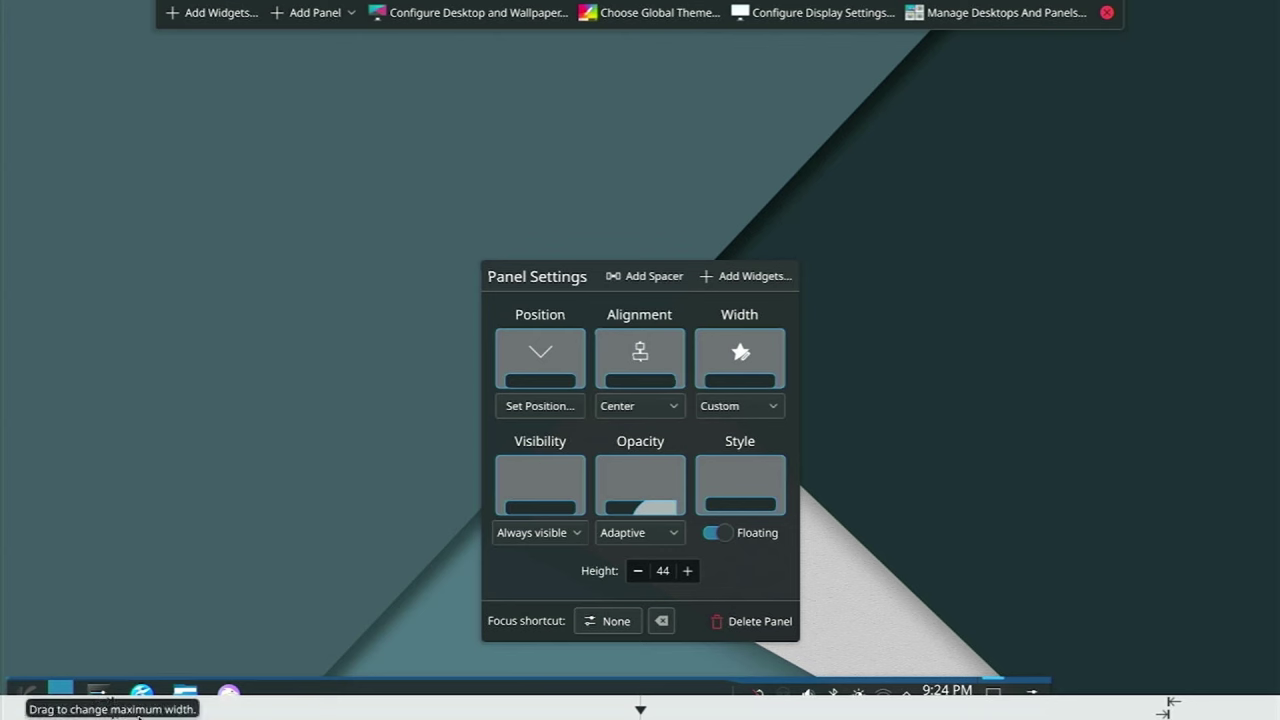
pyautogui.moveTo(112, 710); pyautogui.dragTo(340, 705)
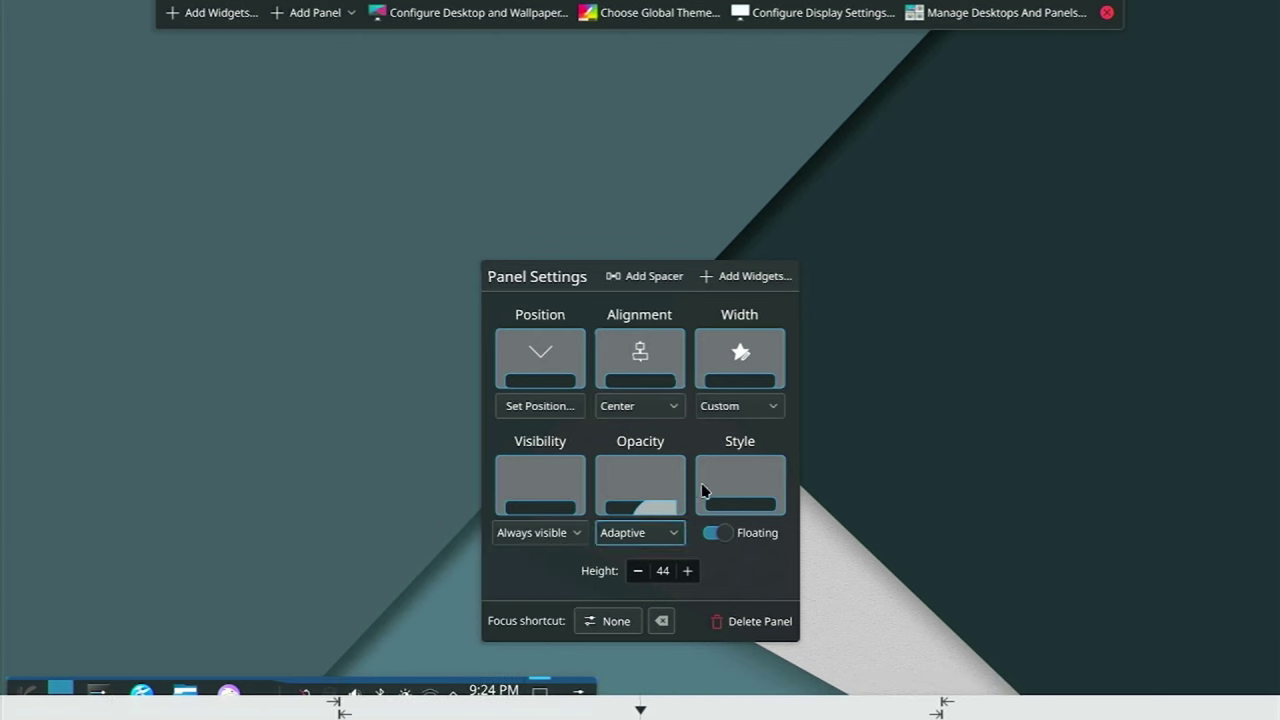
pyautogui.click(767, 407)
pyautogui.click(764, 433)
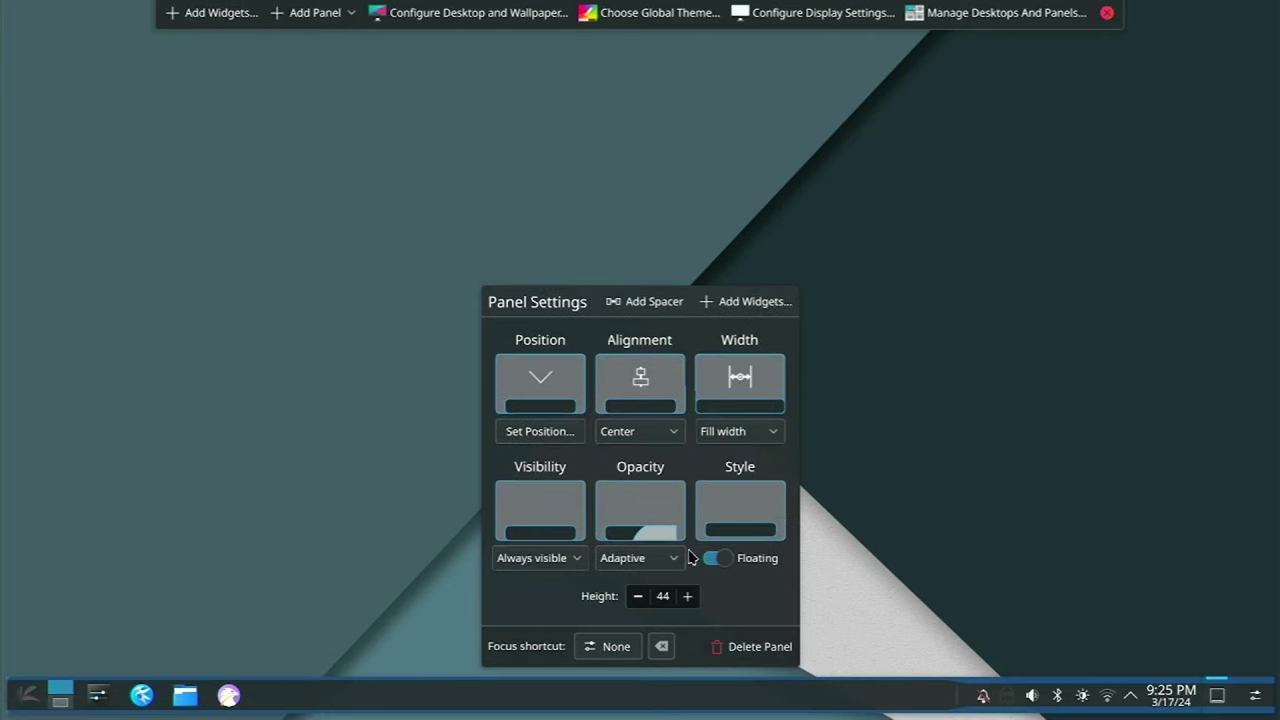
# Step: Try the panel along the right and left screen edges, and return it to the bottom edge
pyautogui.click(553, 436)
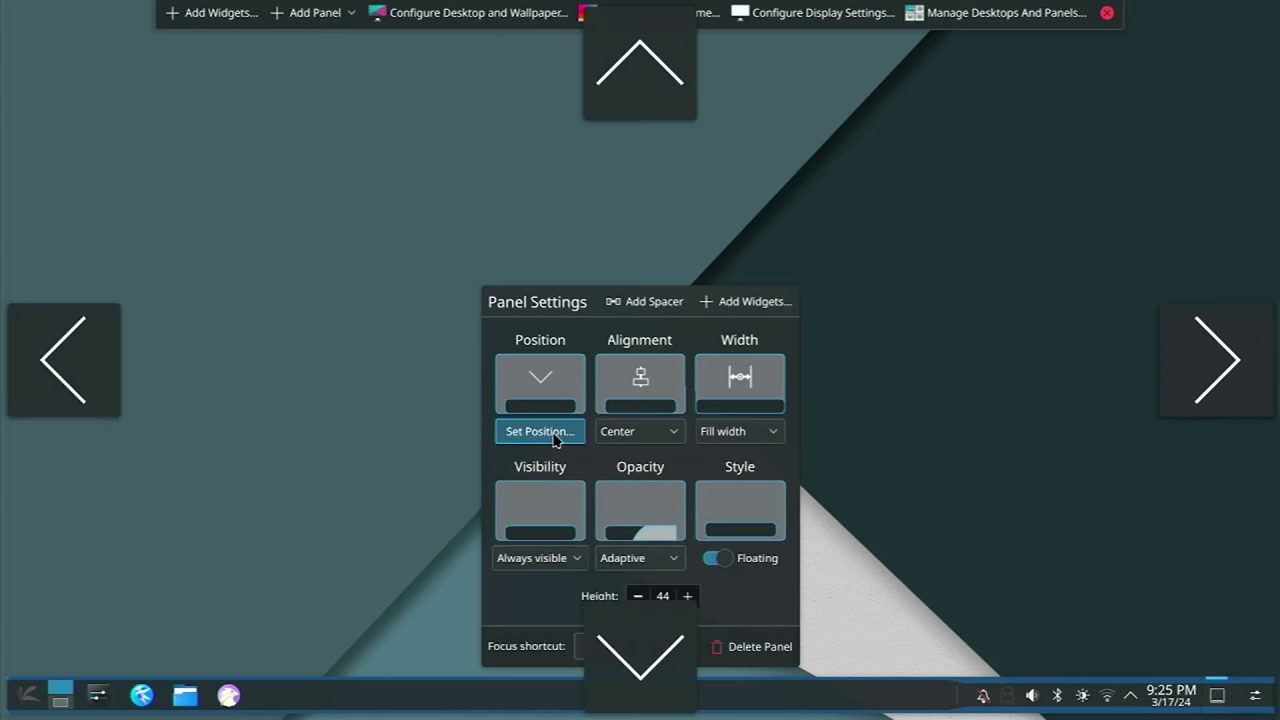
pyautogui.click(1183, 381)
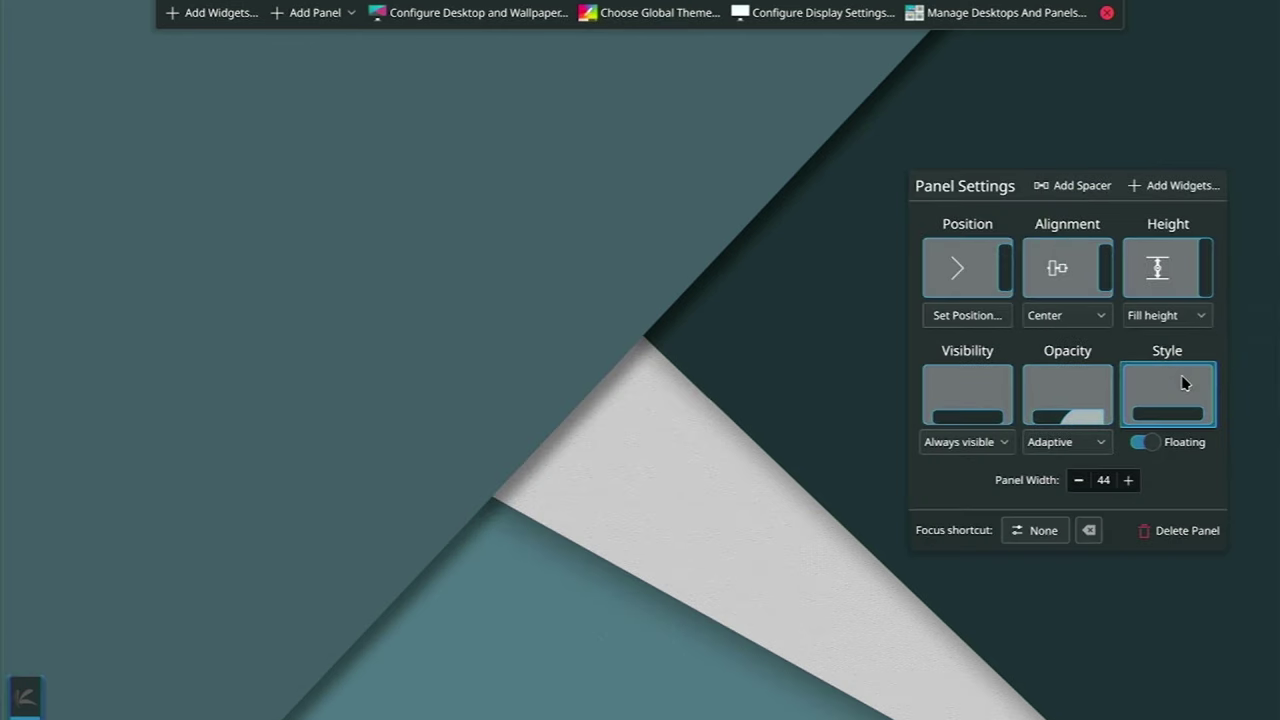
pyautogui.moveTo(40, 692)
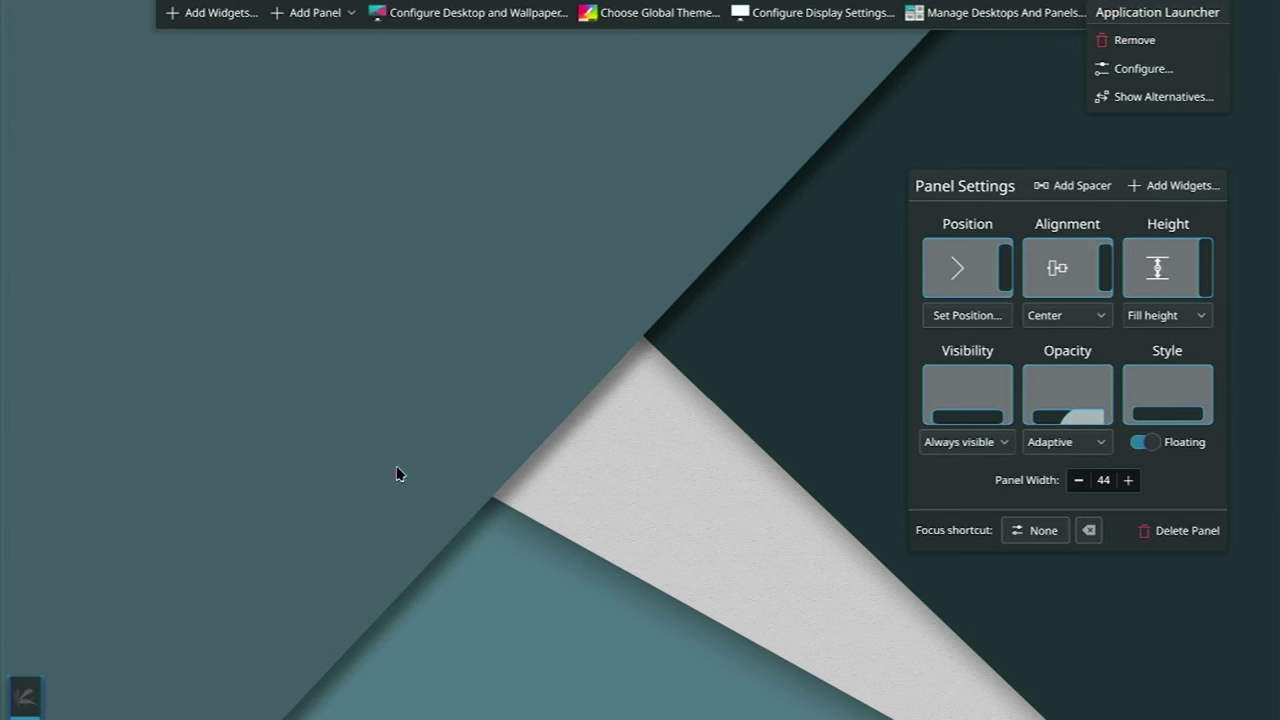
pyautogui.click(926, 320)
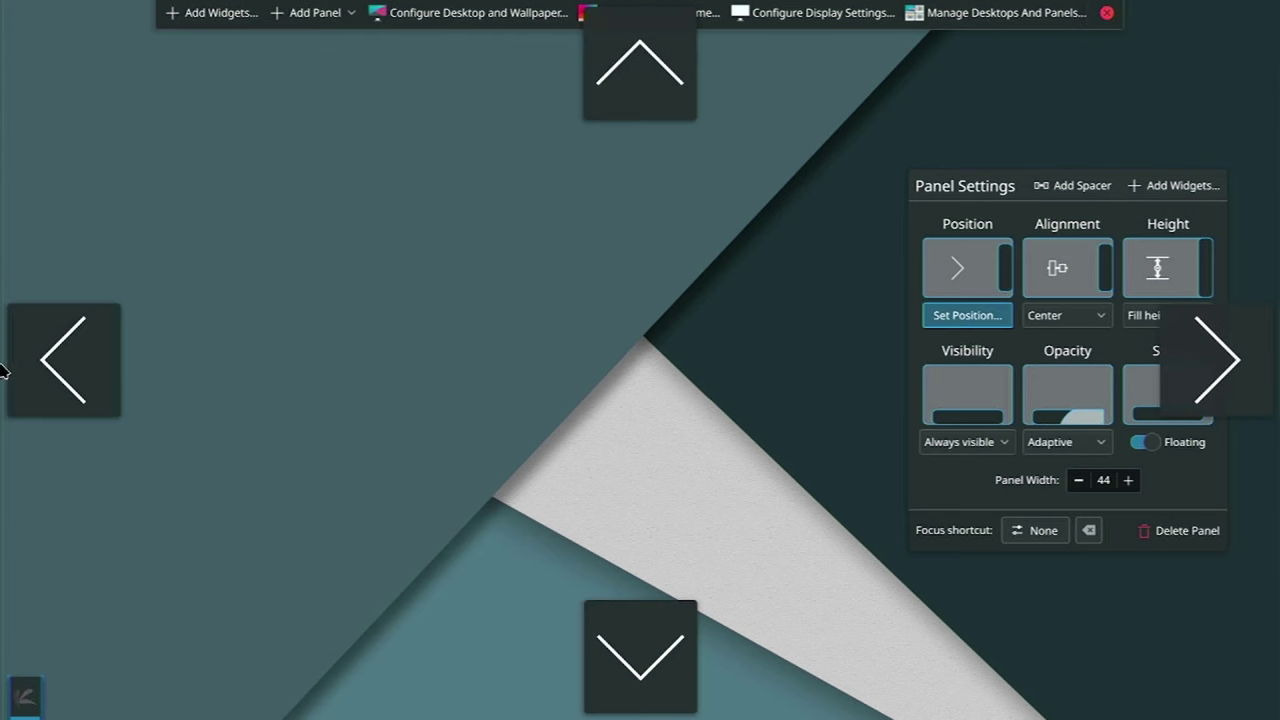
pyautogui.click(76, 371)
pyautogui.moveTo(26, 694)
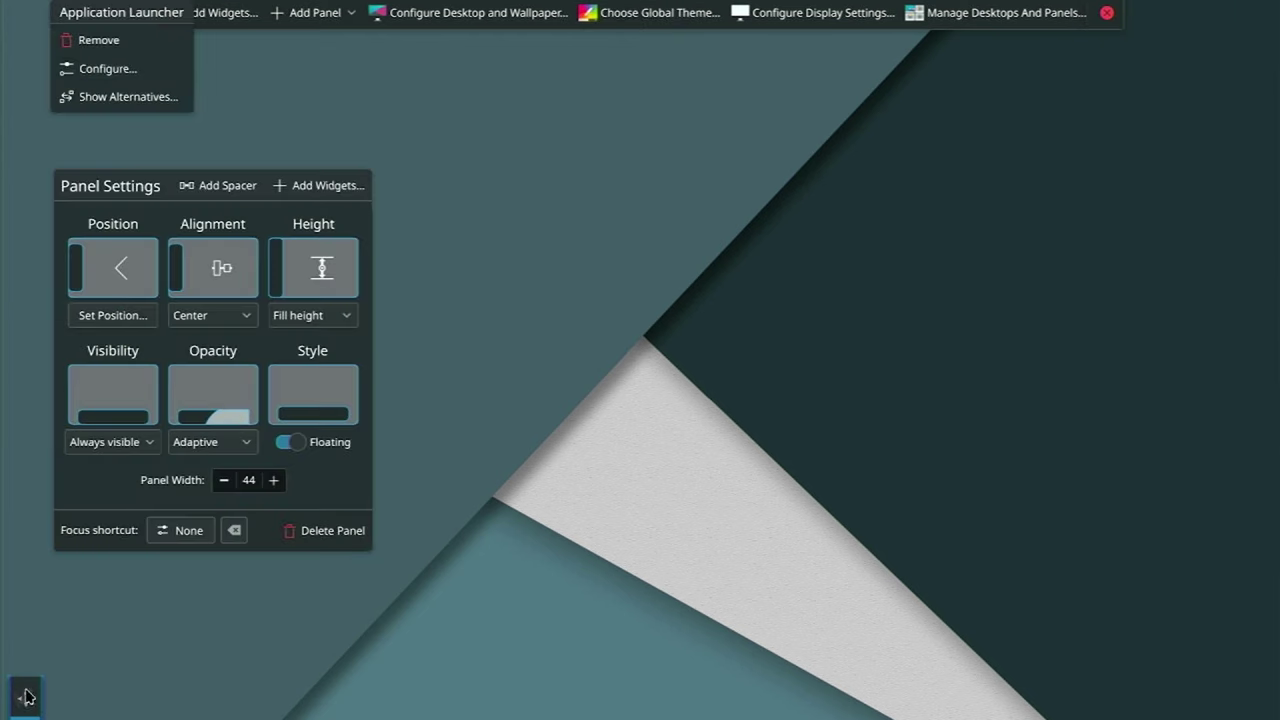
pyautogui.click(140, 315)
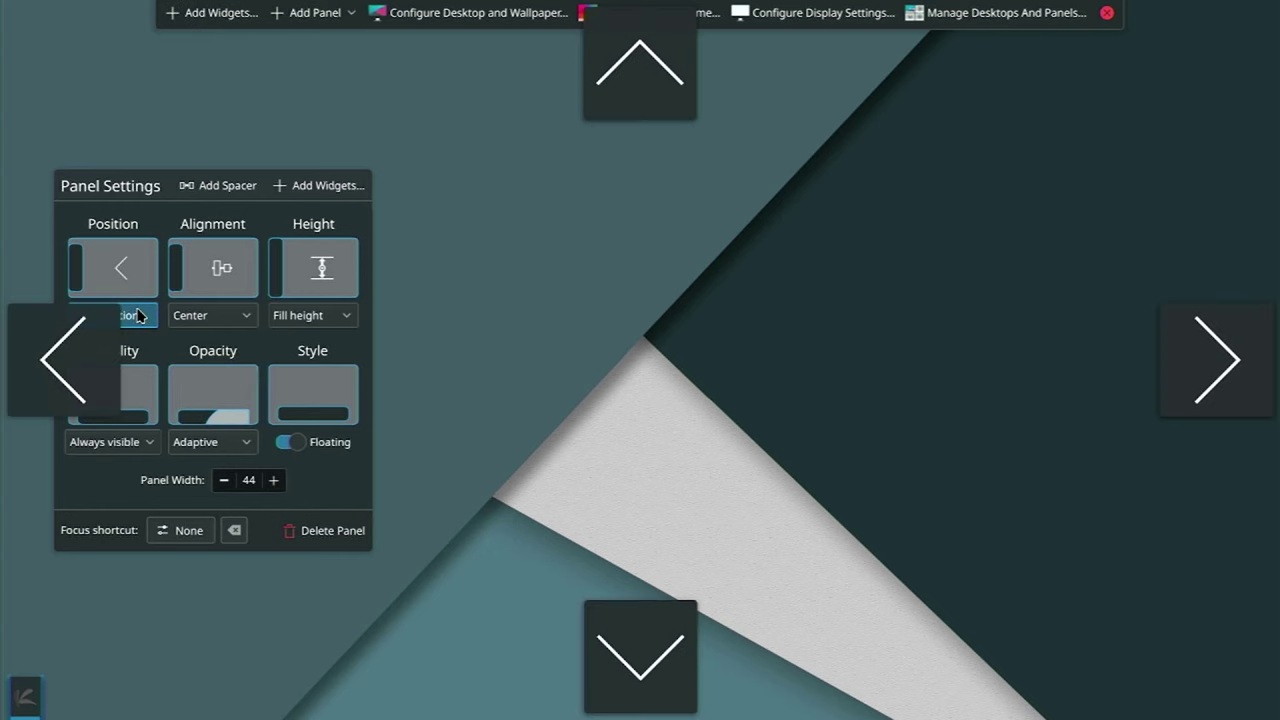
pyautogui.click(593, 632)
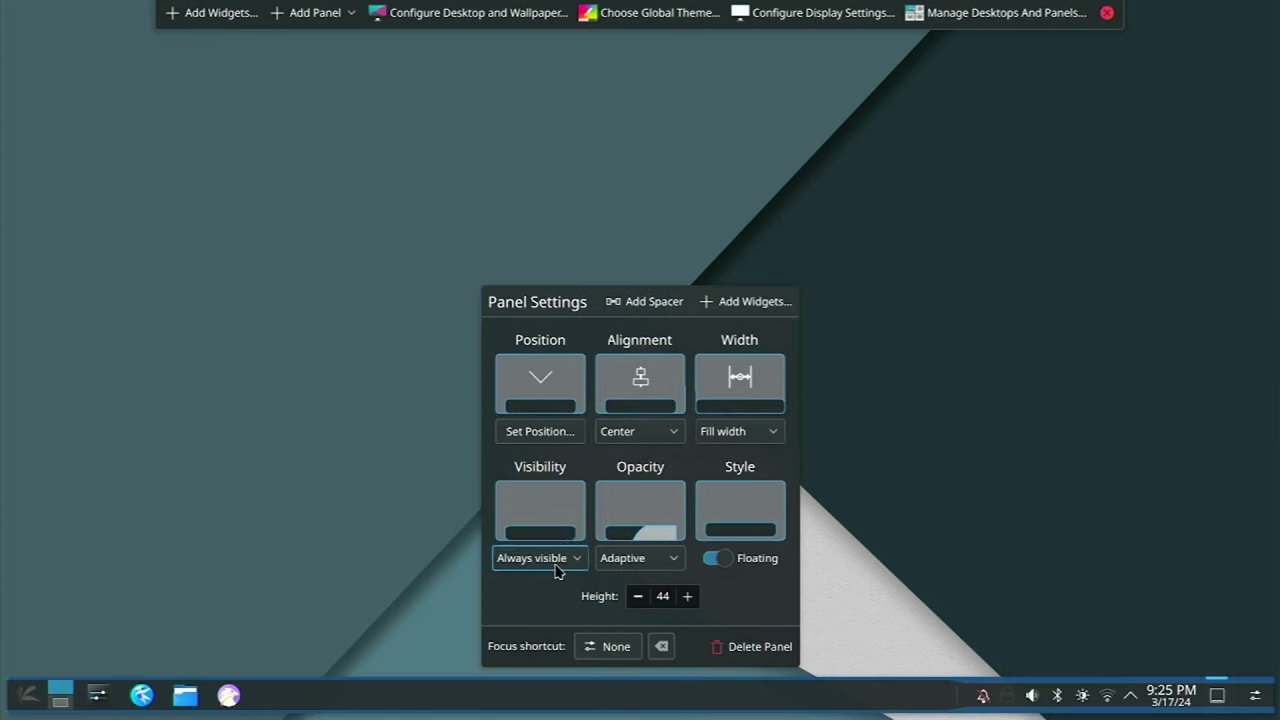
# Step: Try the panel along the top screen edge and move it back to the bottom edge
pyautogui.click(563, 435)
pyautogui.click(648, 101)
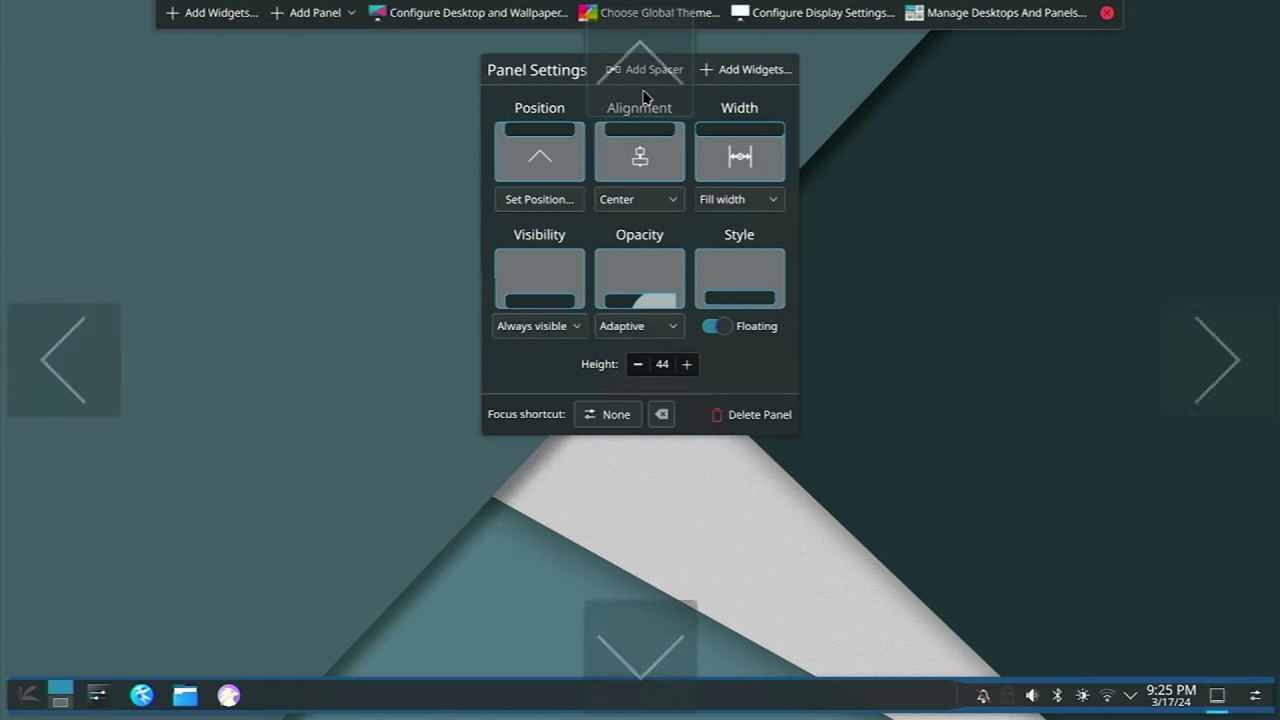
pyautogui.click(553, 204)
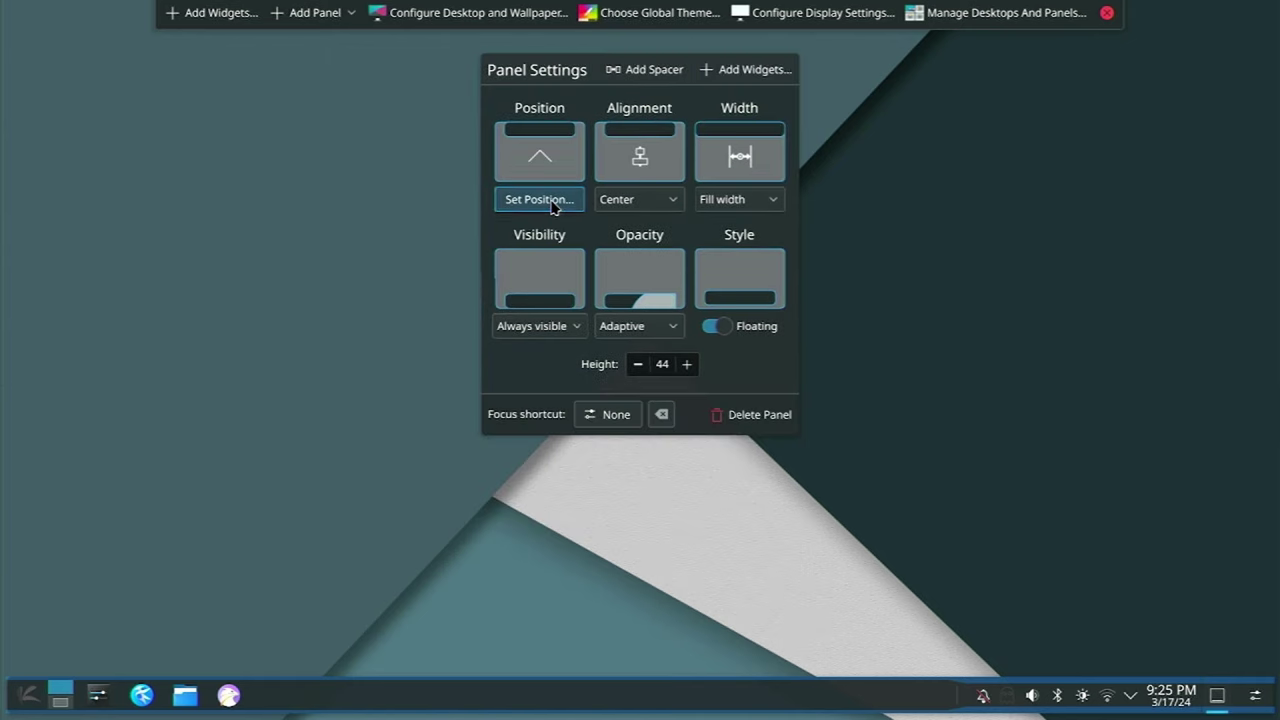
pyautogui.click(606, 648)
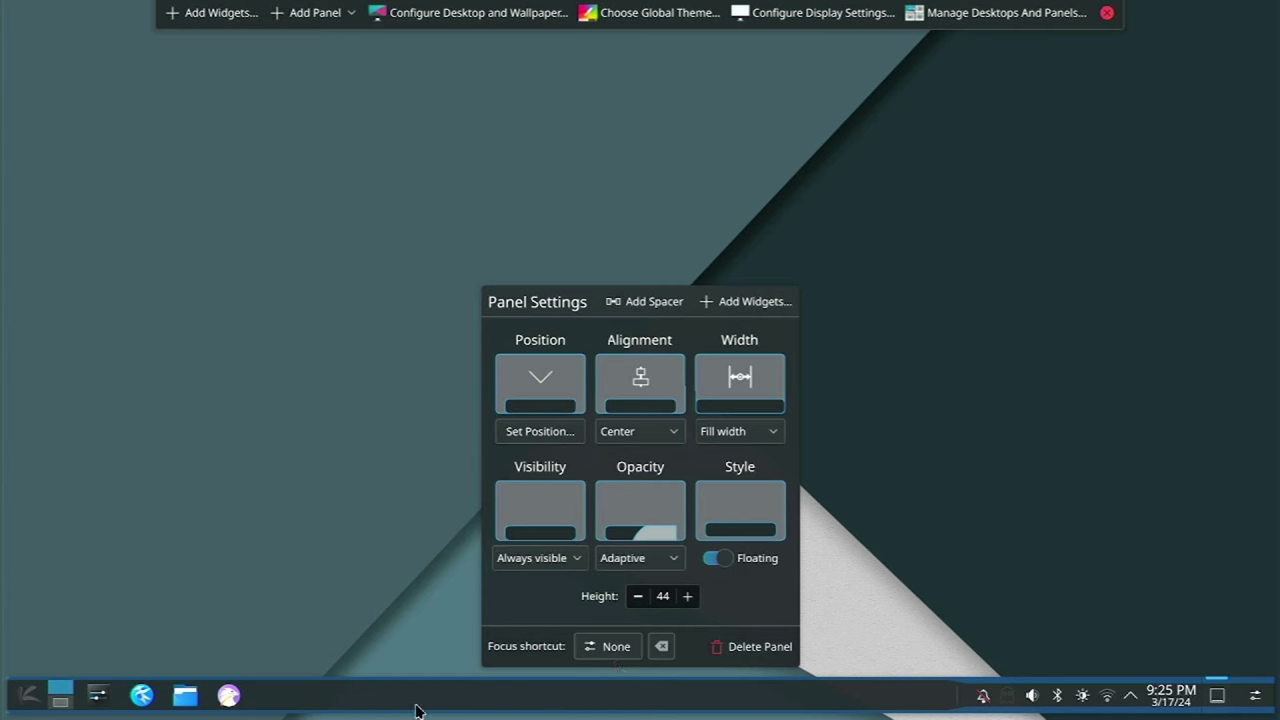
# Step: Try the Fit content width and the non-floating style for the panel, restoring Fill width and Floating
pyautogui.click(759, 432)
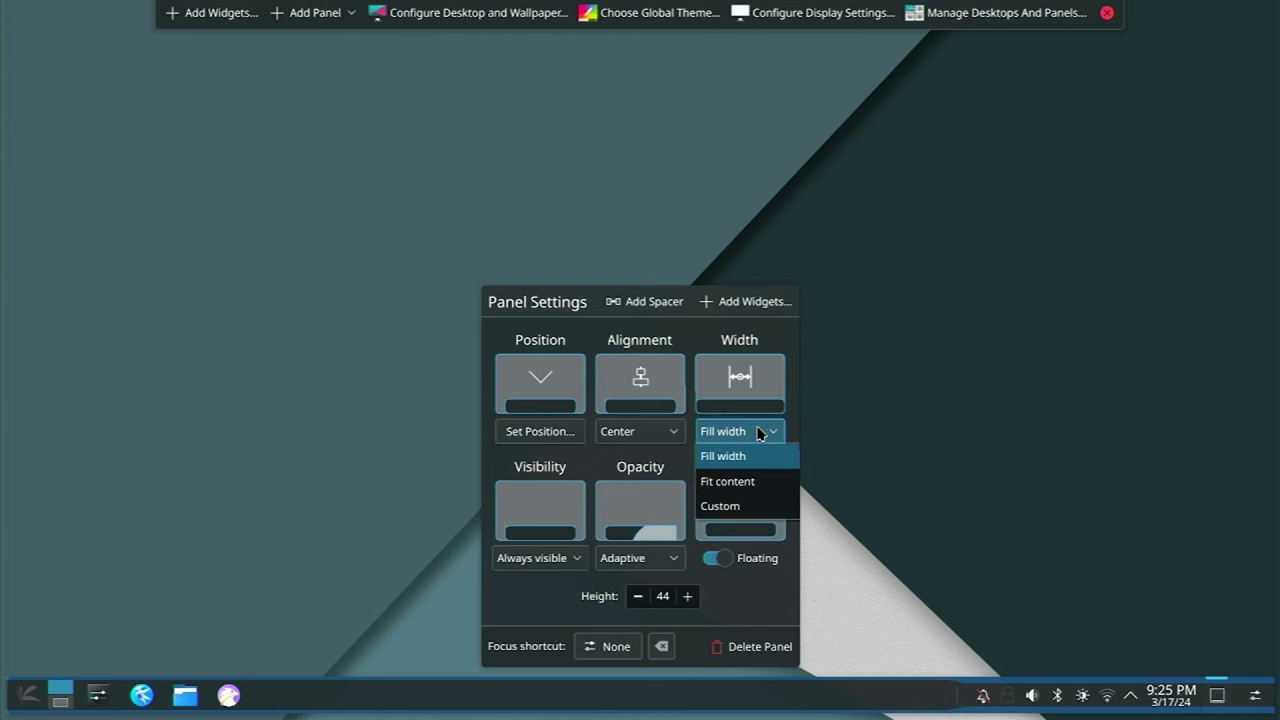
pyautogui.click(744, 485)
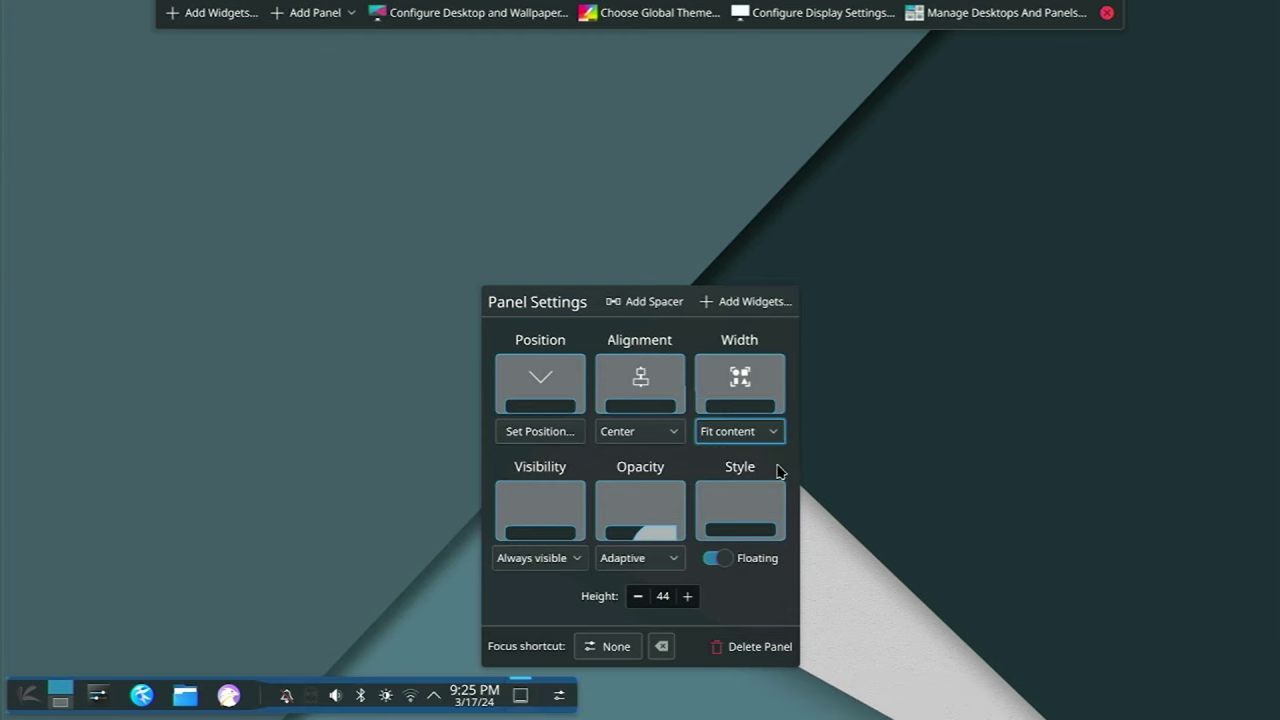
pyautogui.scroll(1, 767, 439)
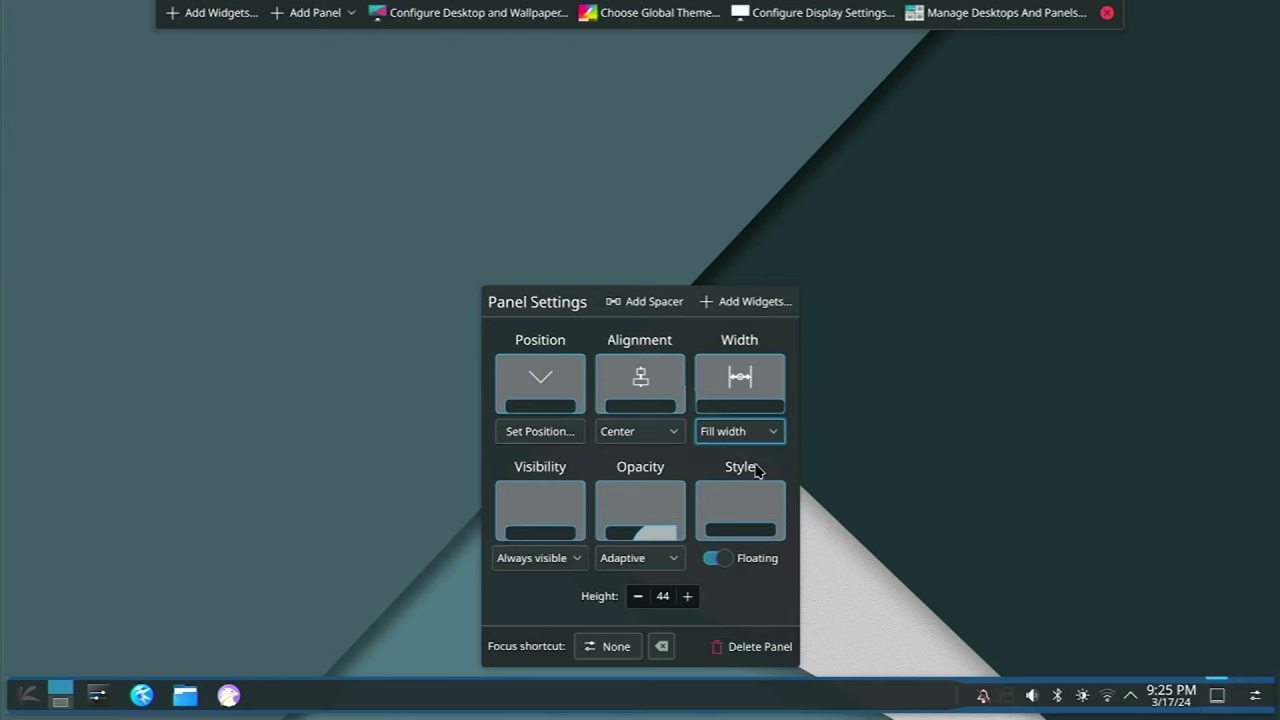
pyautogui.click(718, 558)
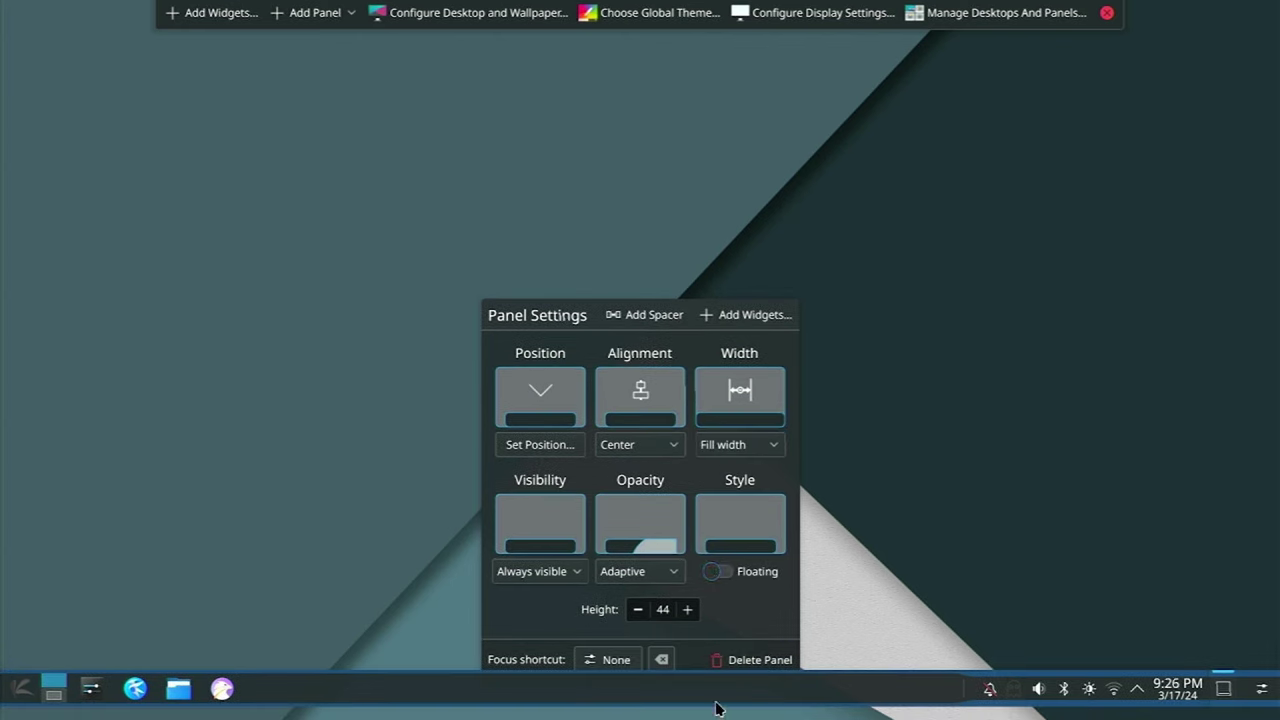
pyautogui.click(719, 572)
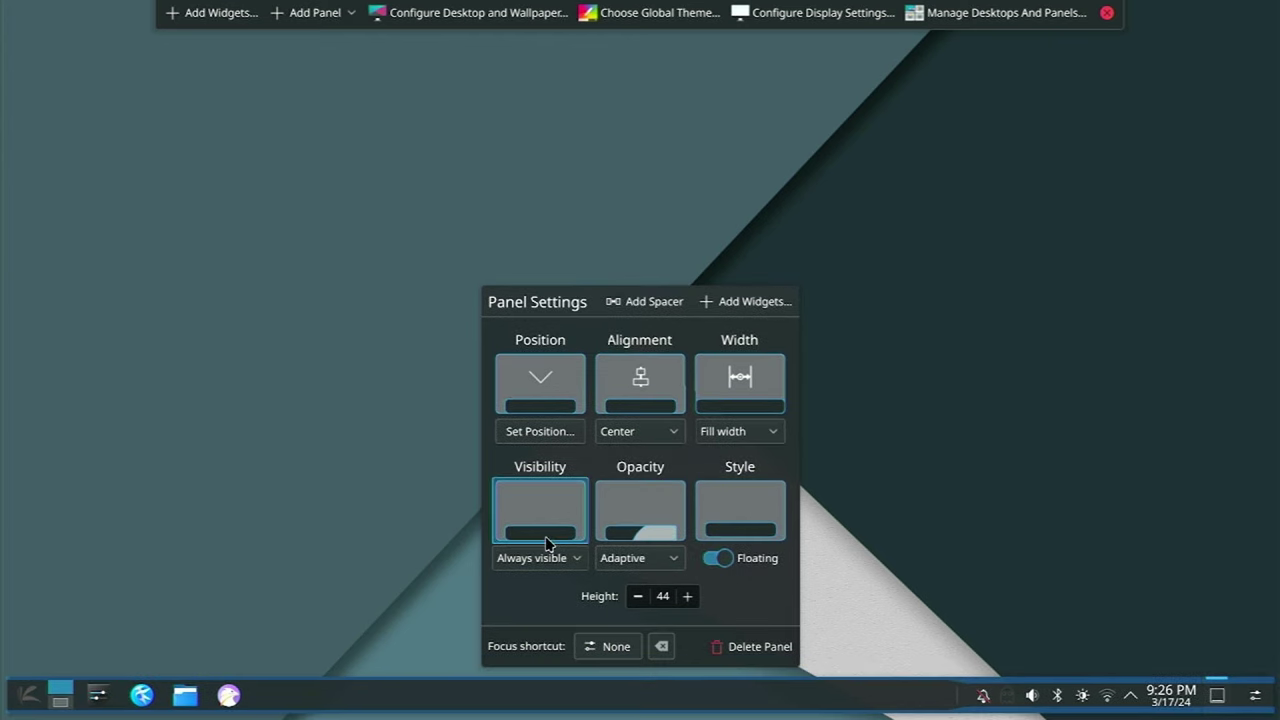
# Step: Move the panel to the right screen edge and back to the bottom, and leave edit mode
pyautogui.click(560, 431)
pyautogui.click(1222, 385)
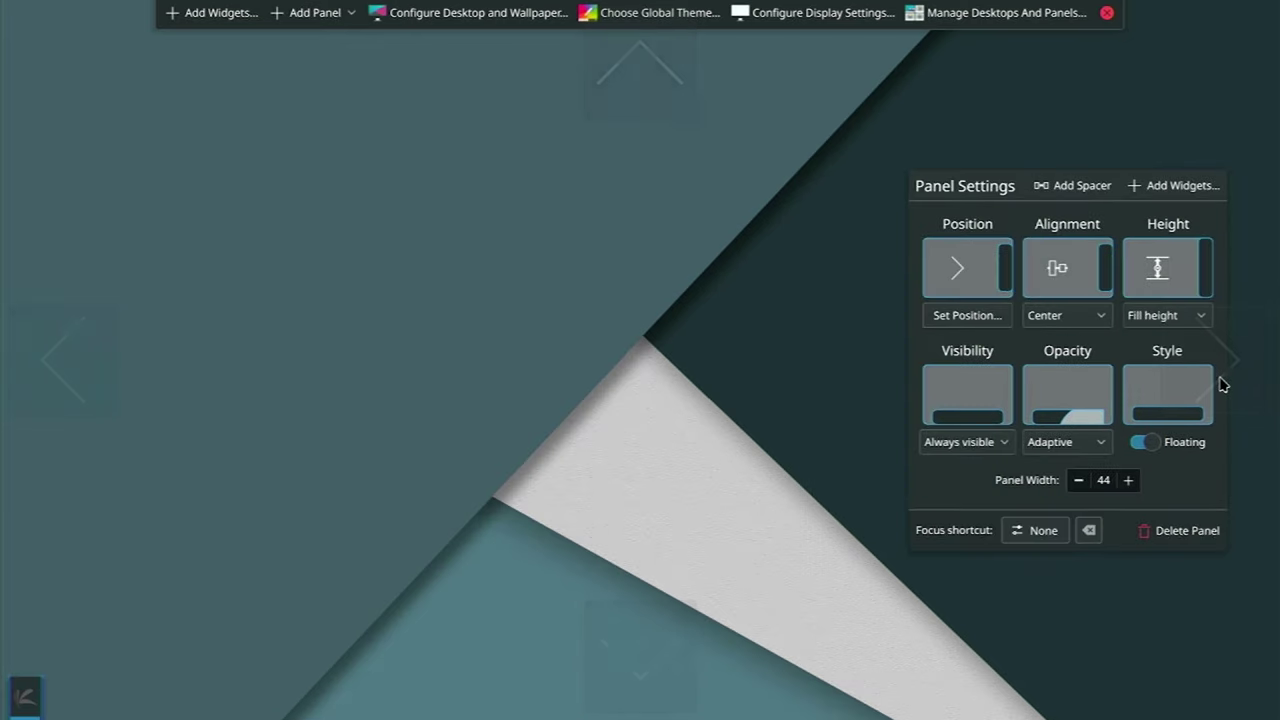
pyautogui.click(978, 317)
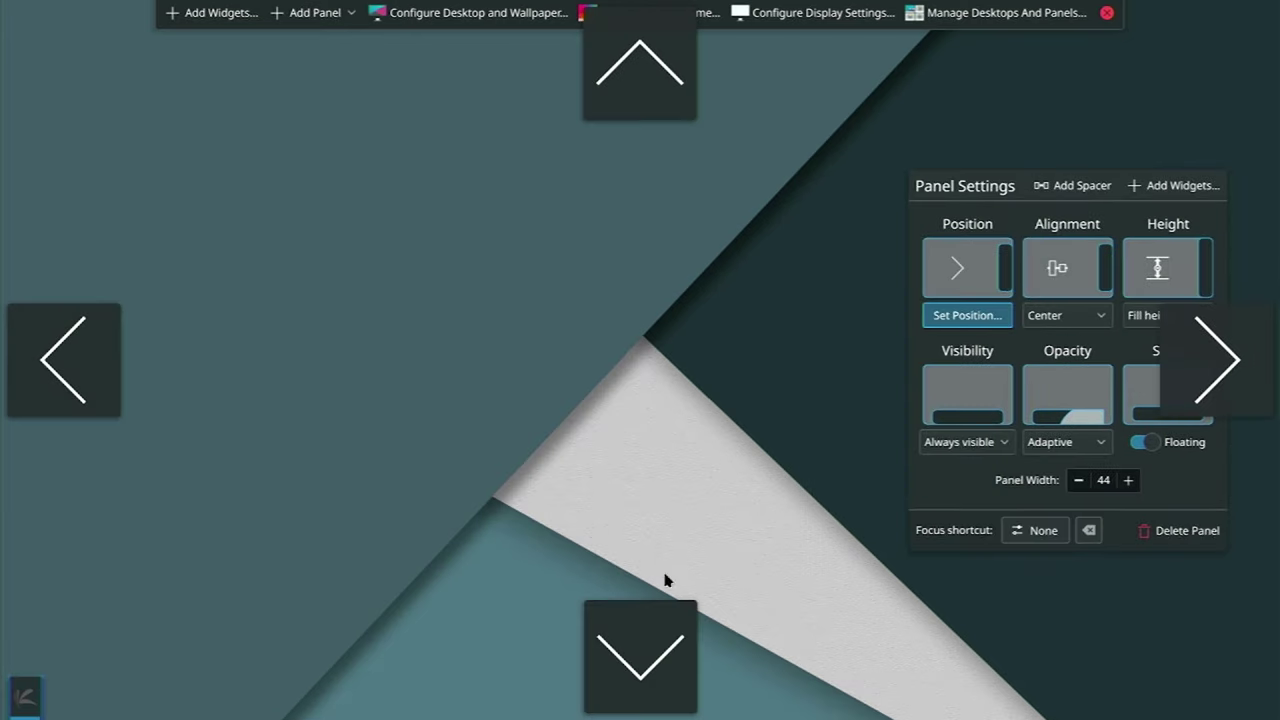
pyautogui.click(640, 655)
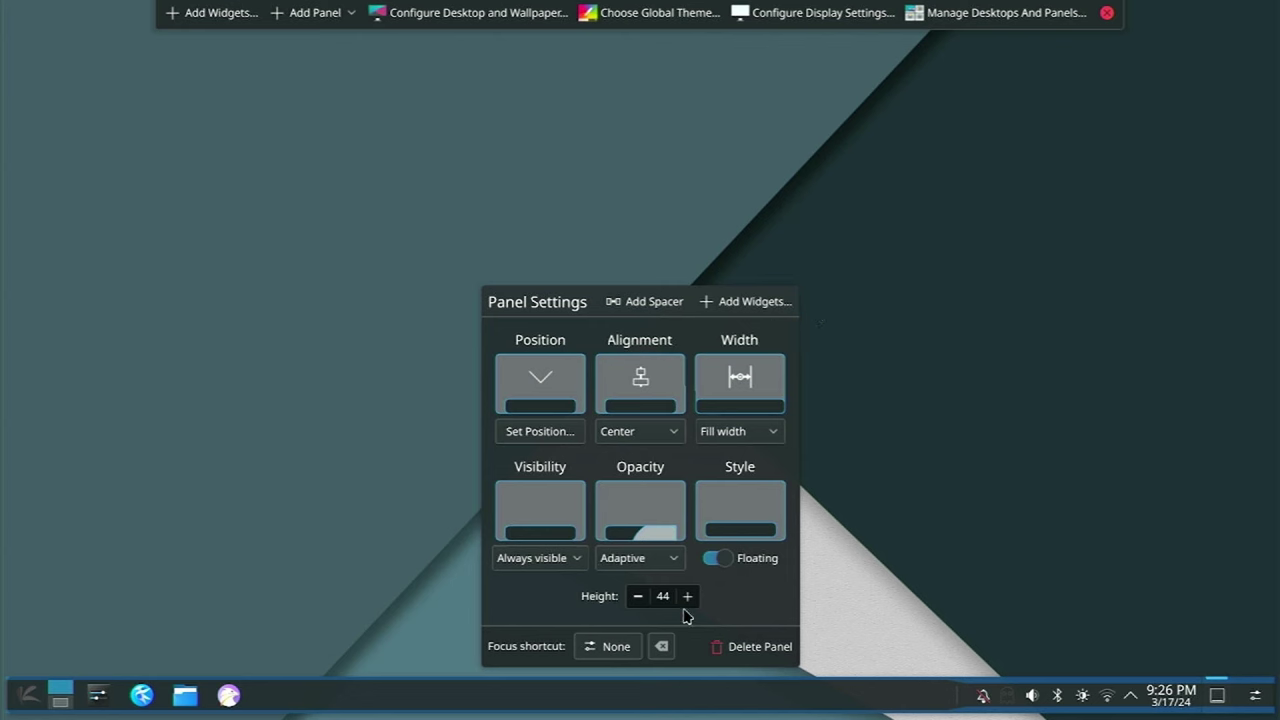
pyautogui.click(1107, 13)
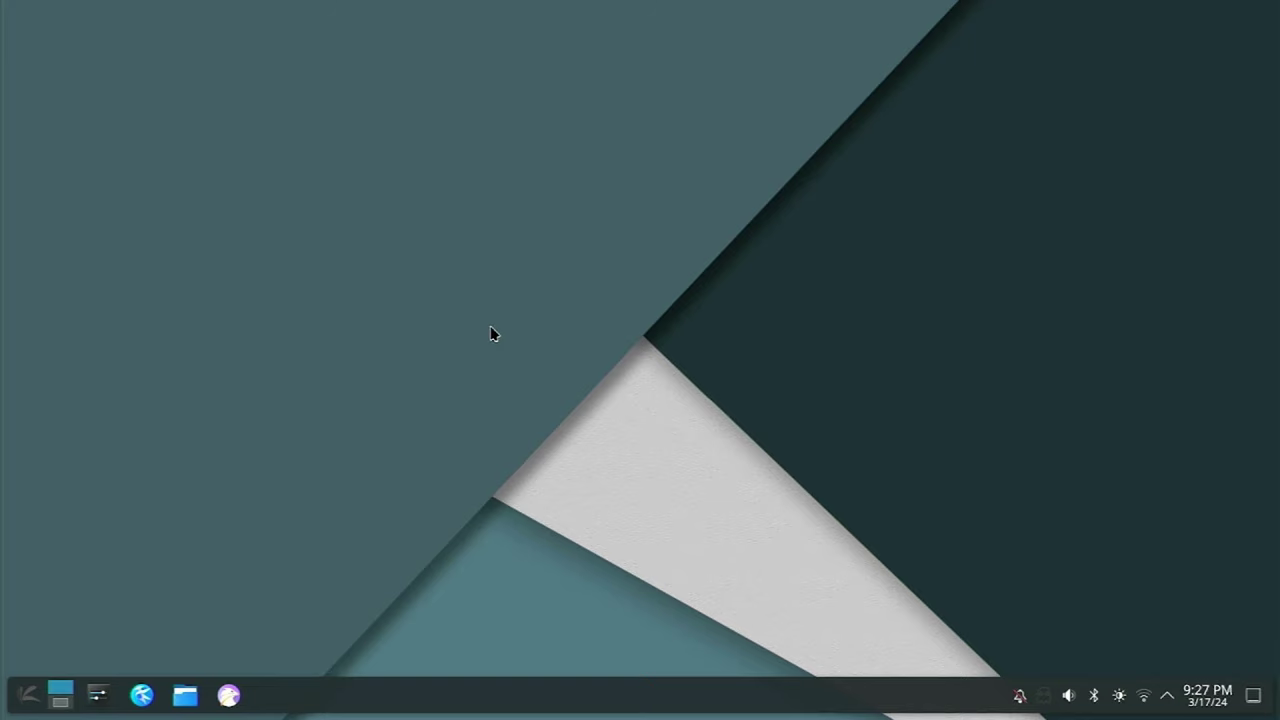
# Step: Launch the Croeso welcome application from the System category of the application launcher
pyautogui.click(27, 708)
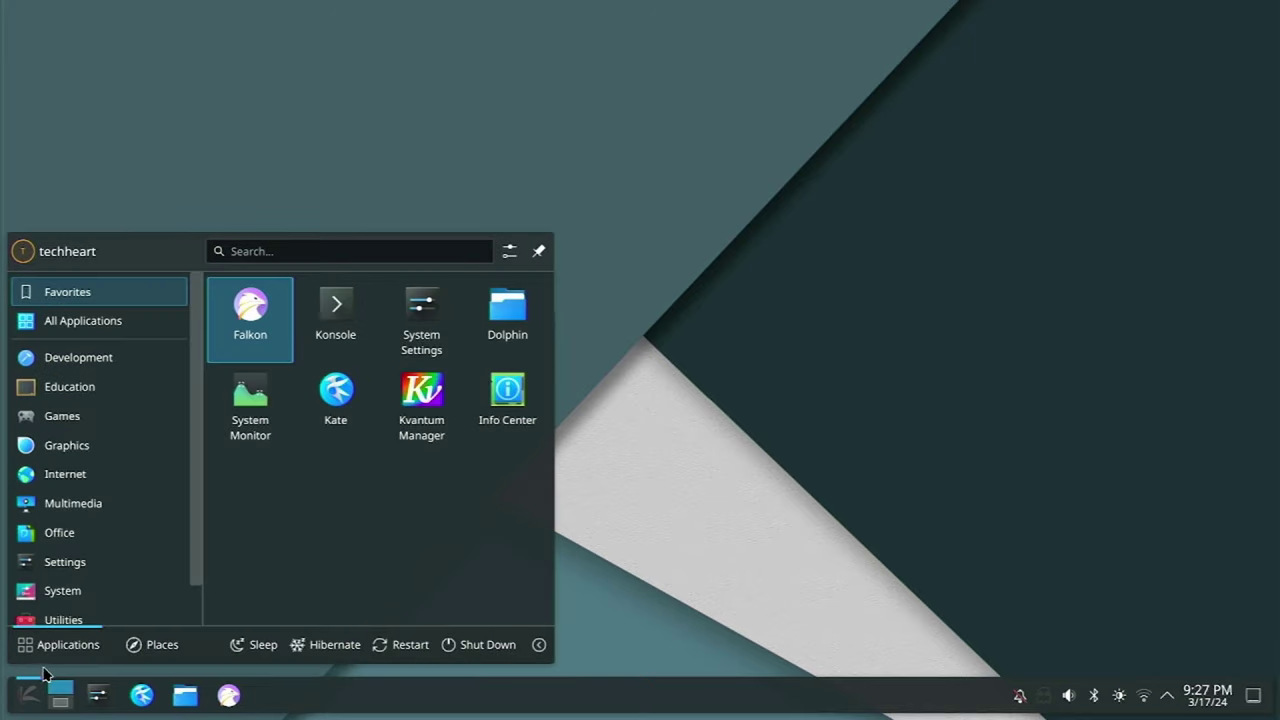
pyautogui.click(80, 606)
pyautogui.moveTo(84, 586)
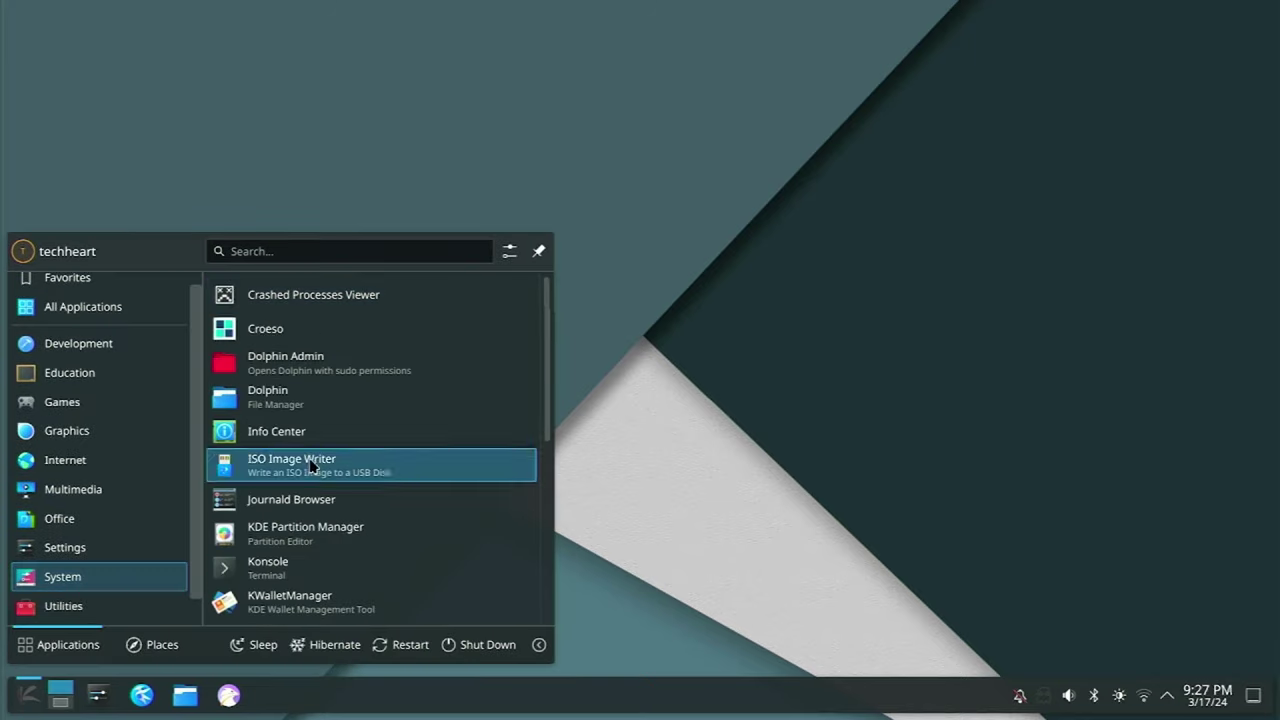
pyautogui.click(293, 342)
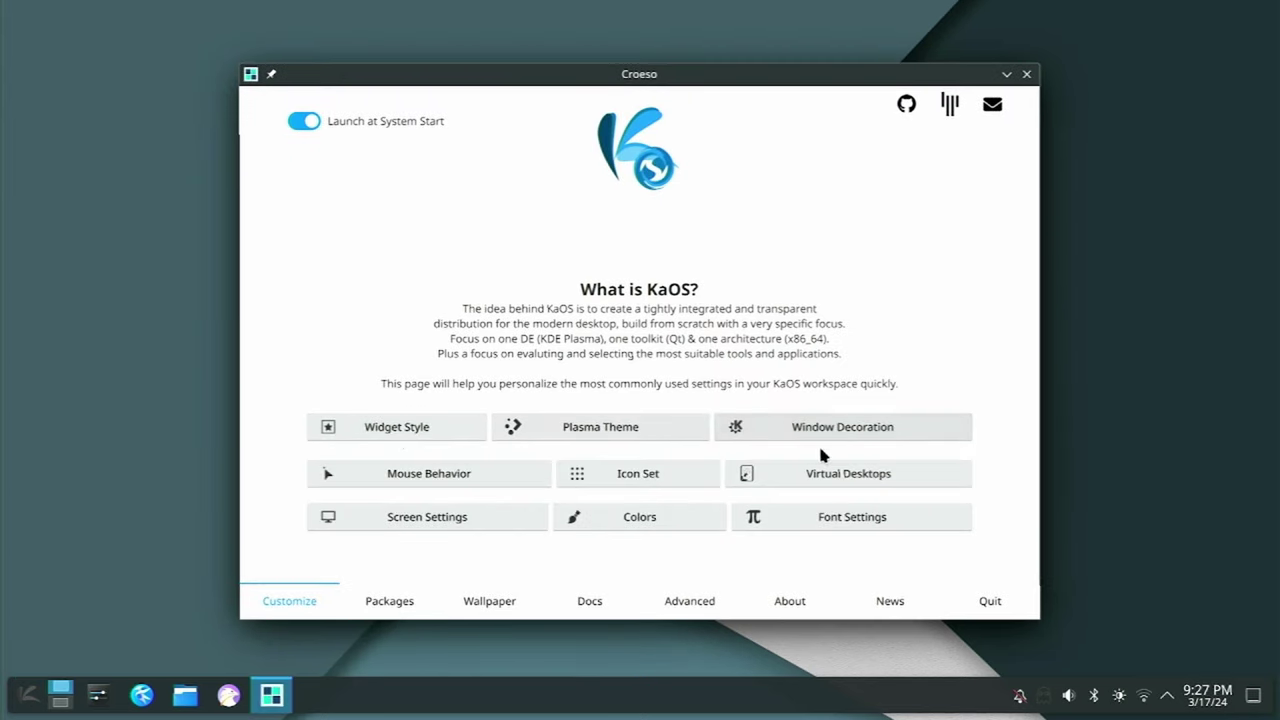
# Step: Examine the available application styles and Plasma styles through Croeso's Widget Style and Plasma Theme settings
pyautogui.click(439, 437)
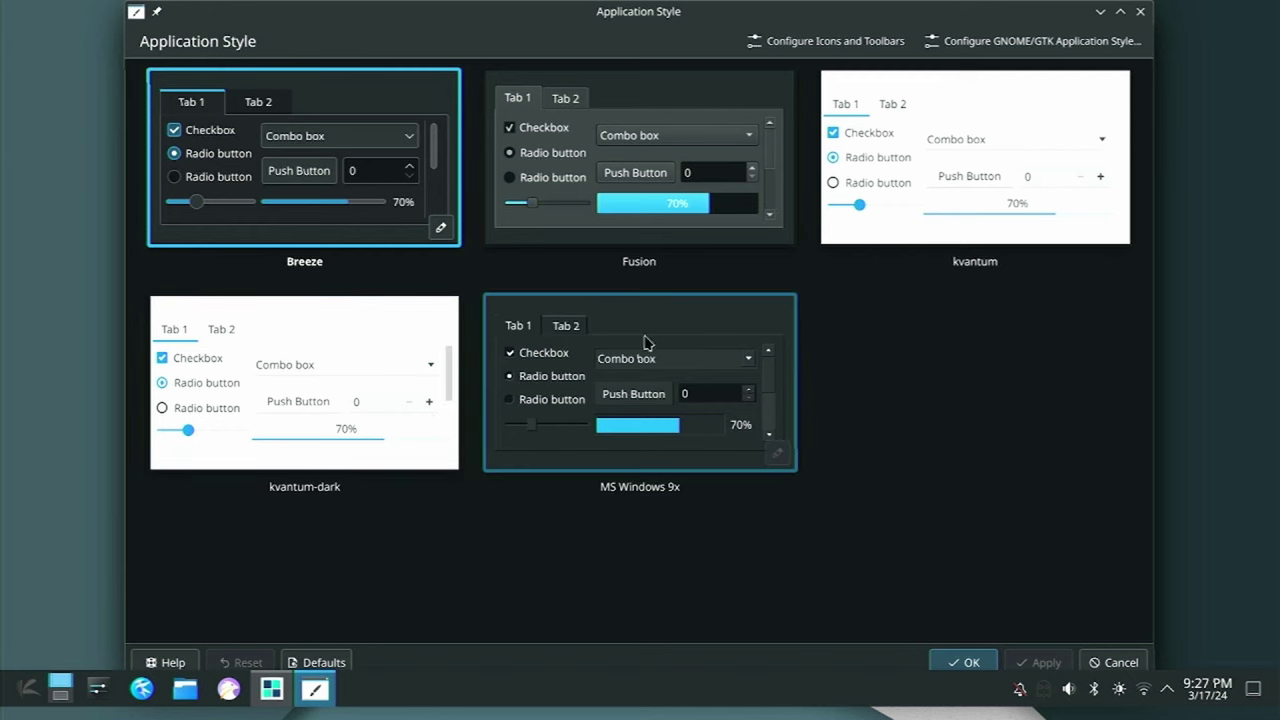
pyautogui.click(1141, 12)
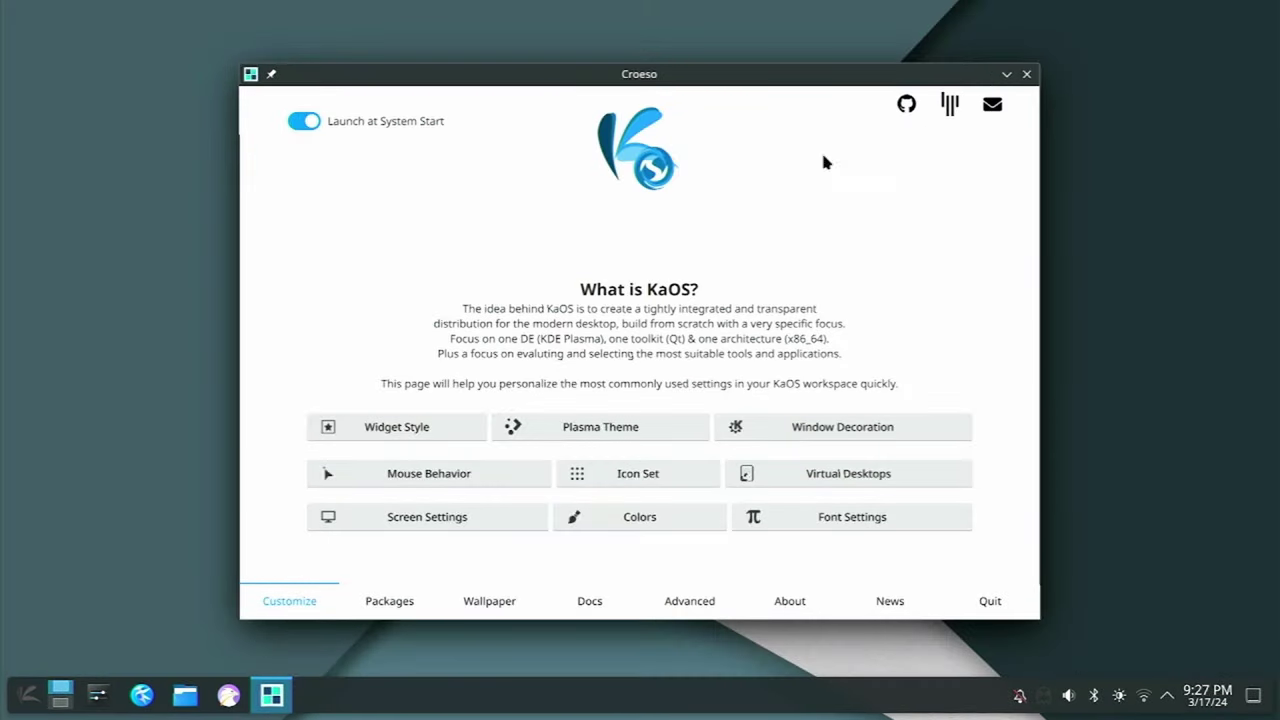
pyautogui.click(604, 428)
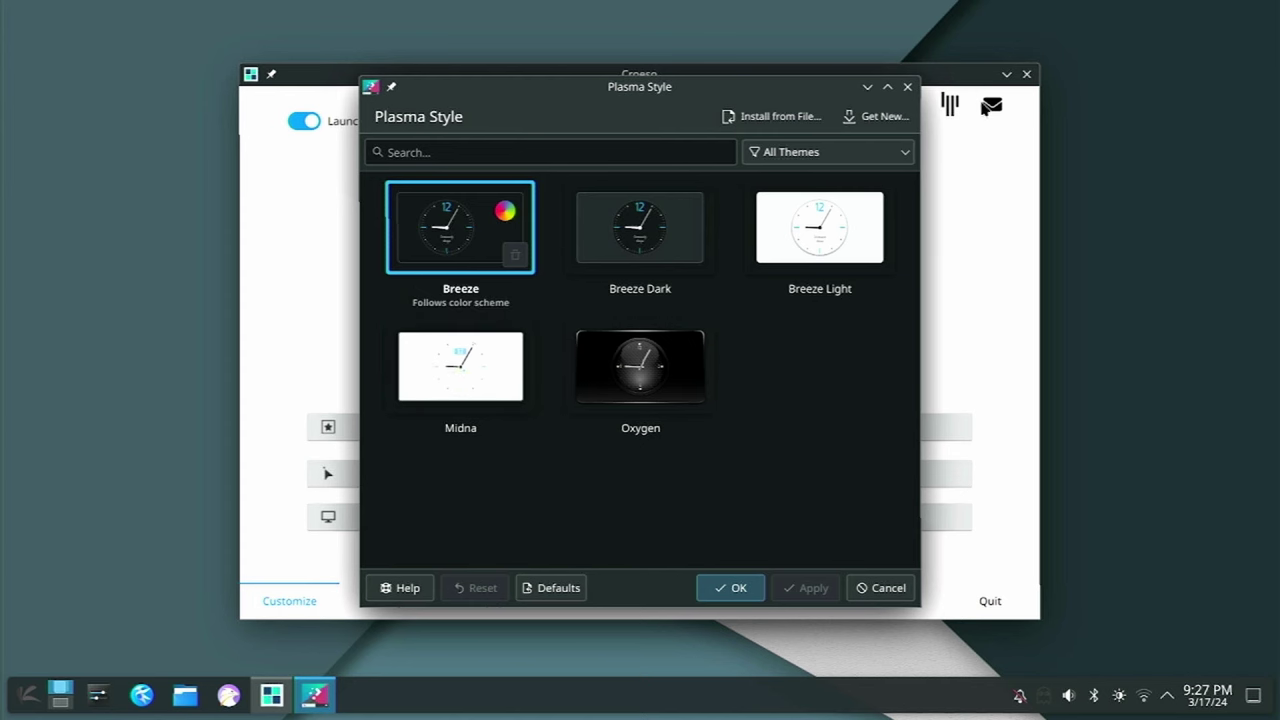
# Step: Open System Settings and show the Global Theme page under Colors & Themes
pyautogui.press('super')
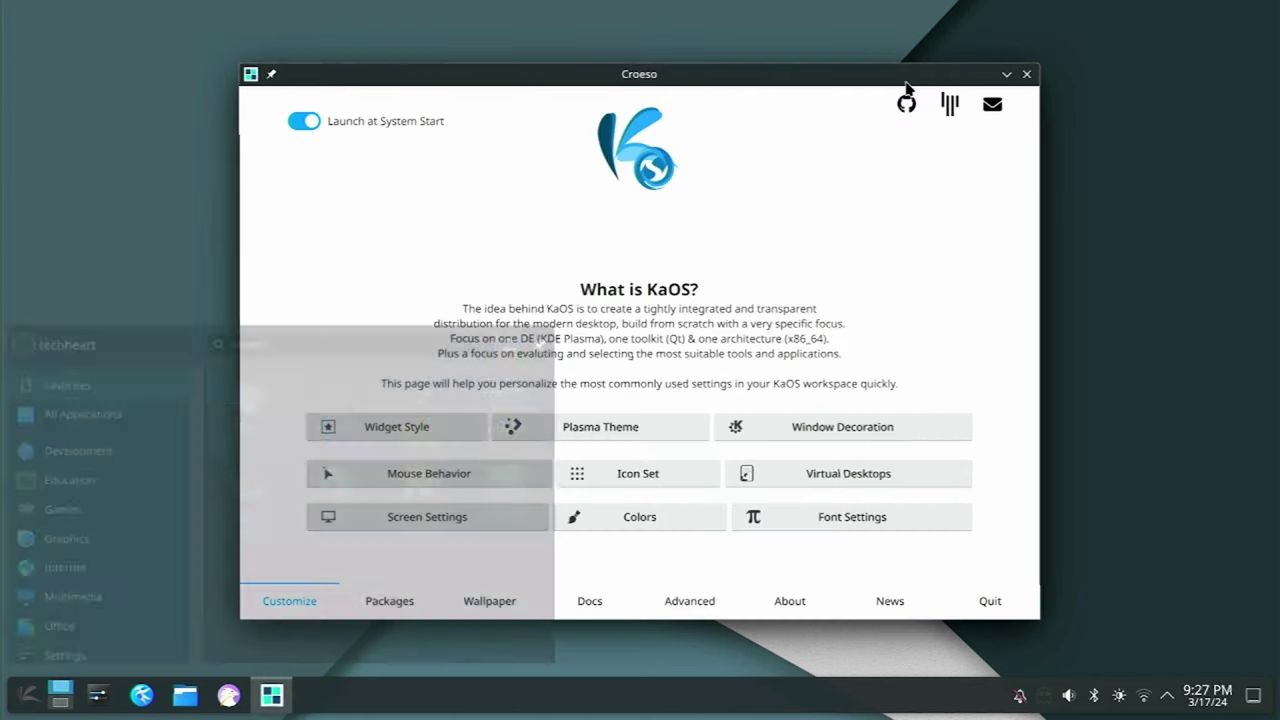
pyautogui.write('sett')
pyautogui.press('Return')
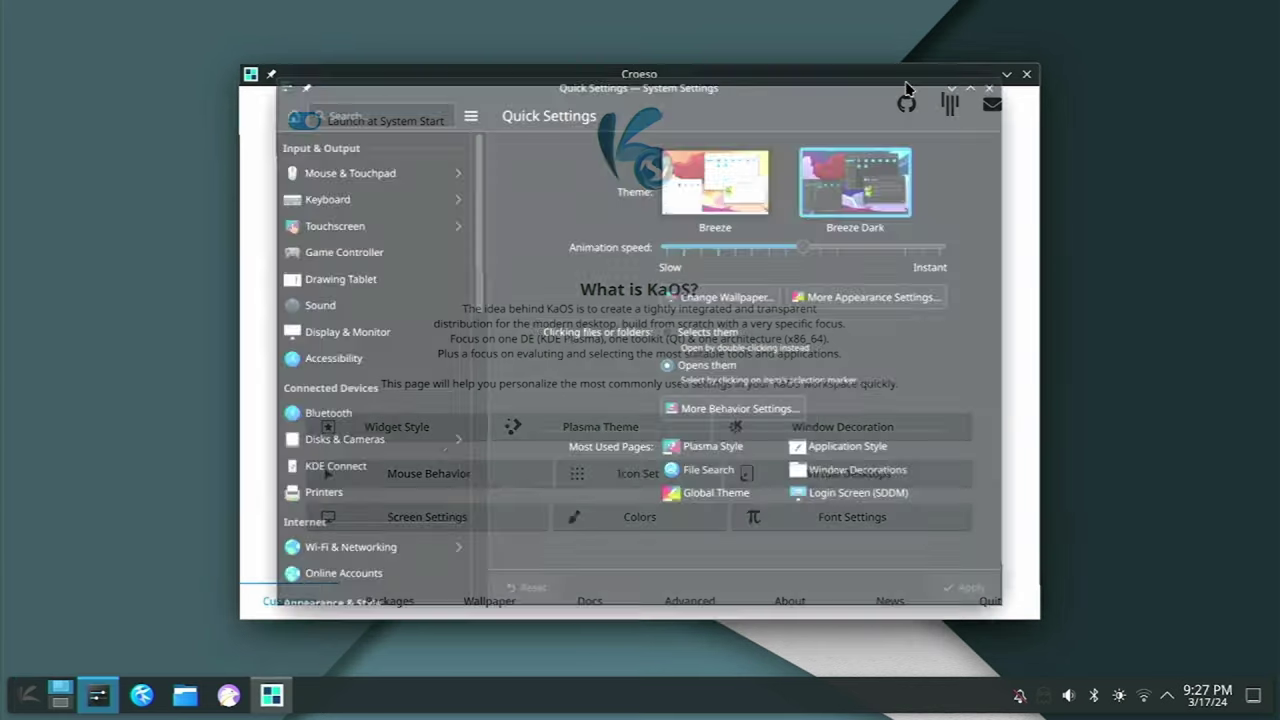
pyautogui.scroll(-5, 358, 279)
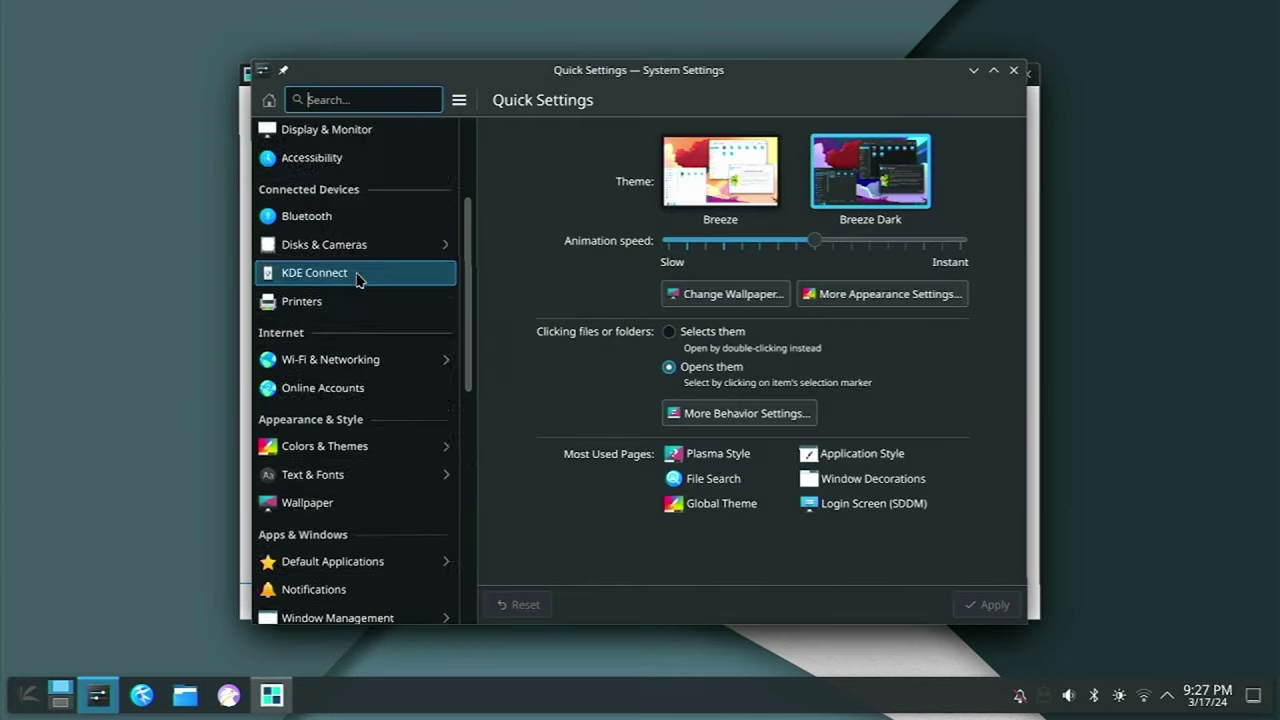
pyautogui.click(318, 391)
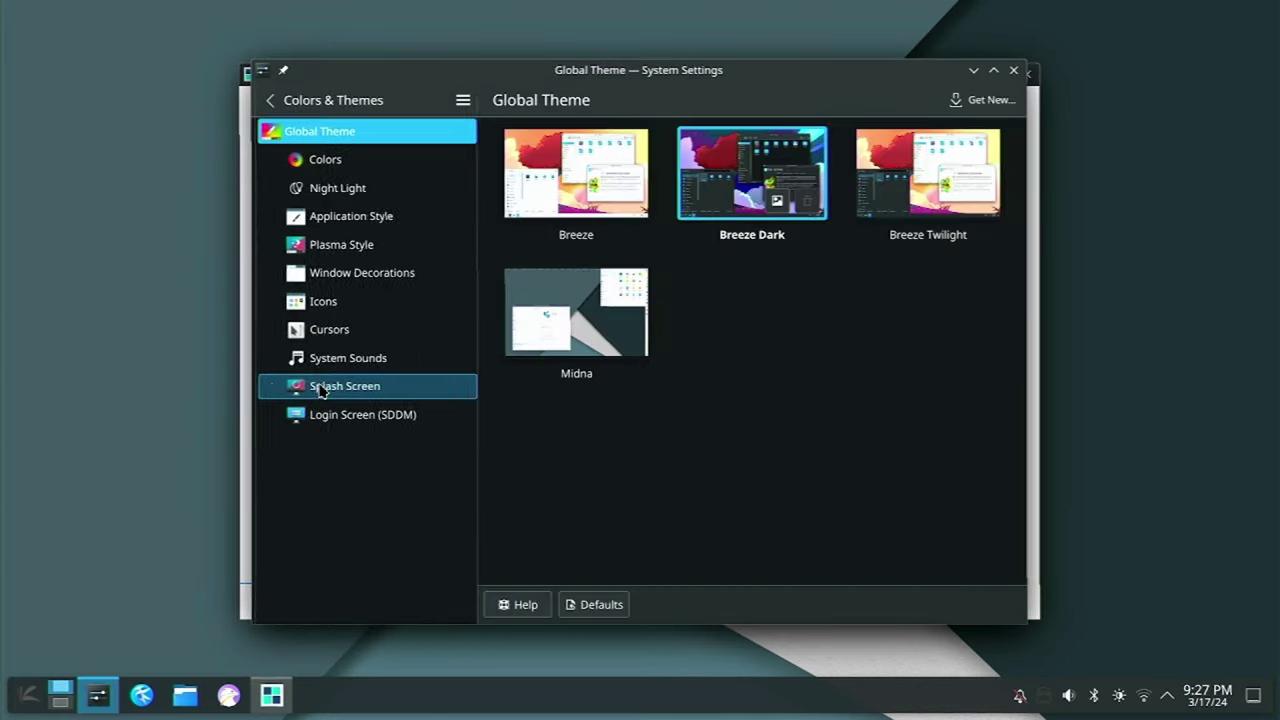
# Step: Apply the Midna global theme with both its appearance settings and its desktop and window layout
pyautogui.click(570, 320)
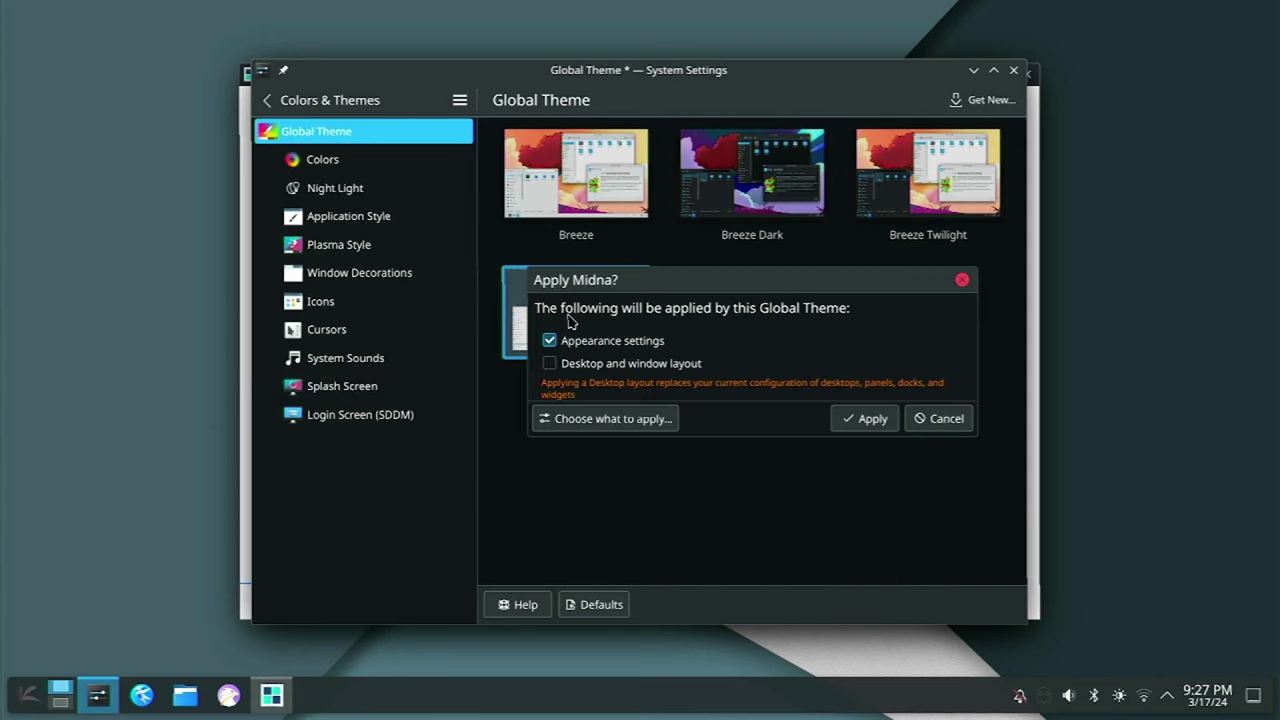
pyautogui.click(660, 366)
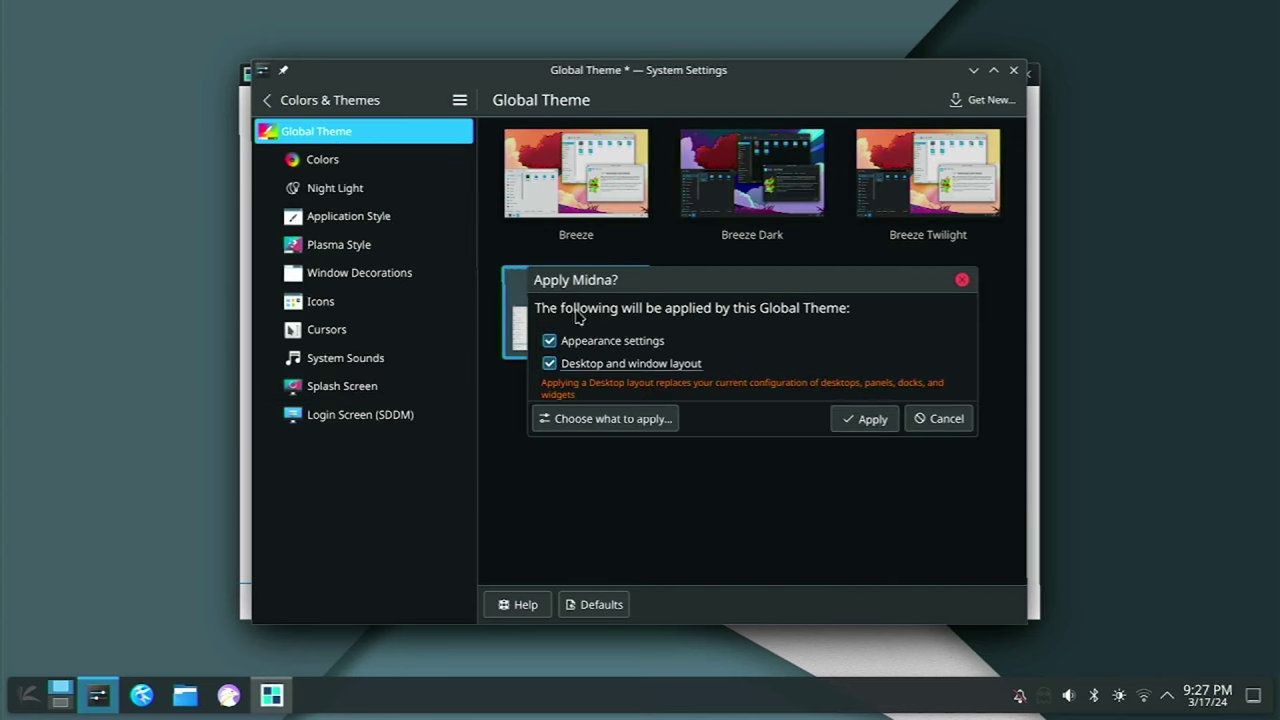
pyautogui.click(848, 425)
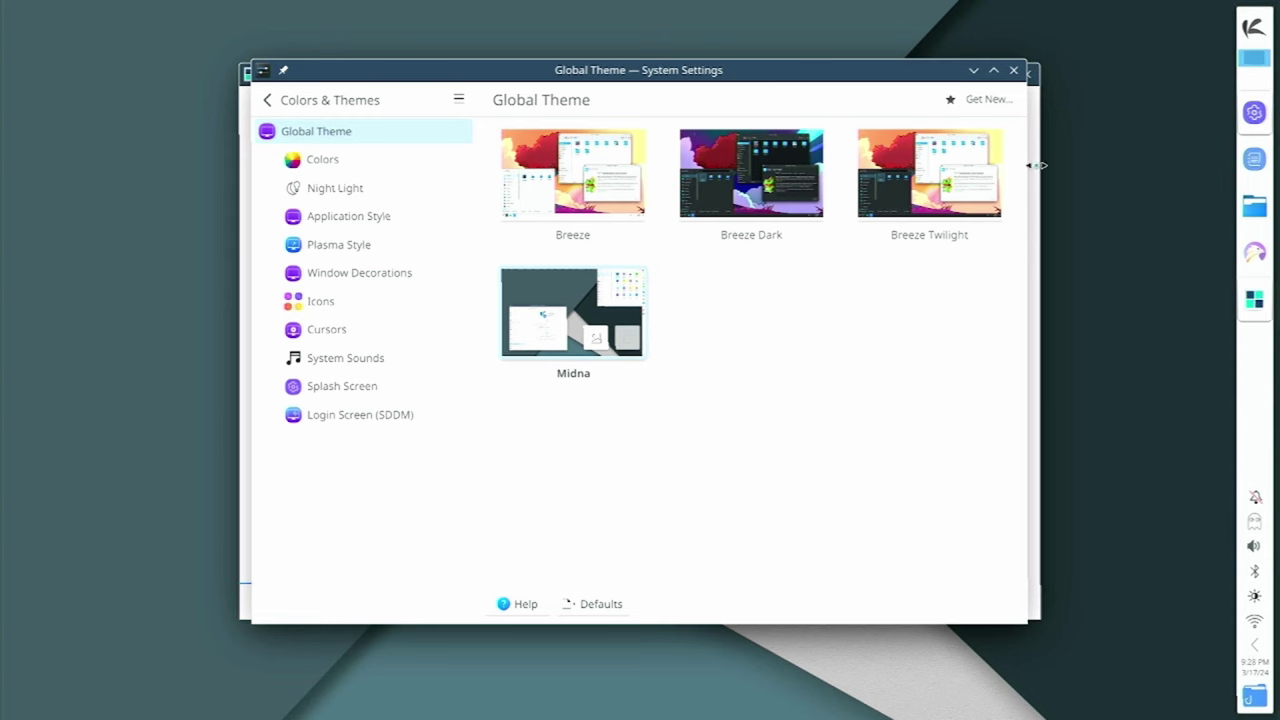
# Step: Enter edit mode for the Midna panel and move the panel to the bottom edge of the desktop
pyautogui.rightClick(1249, 358)
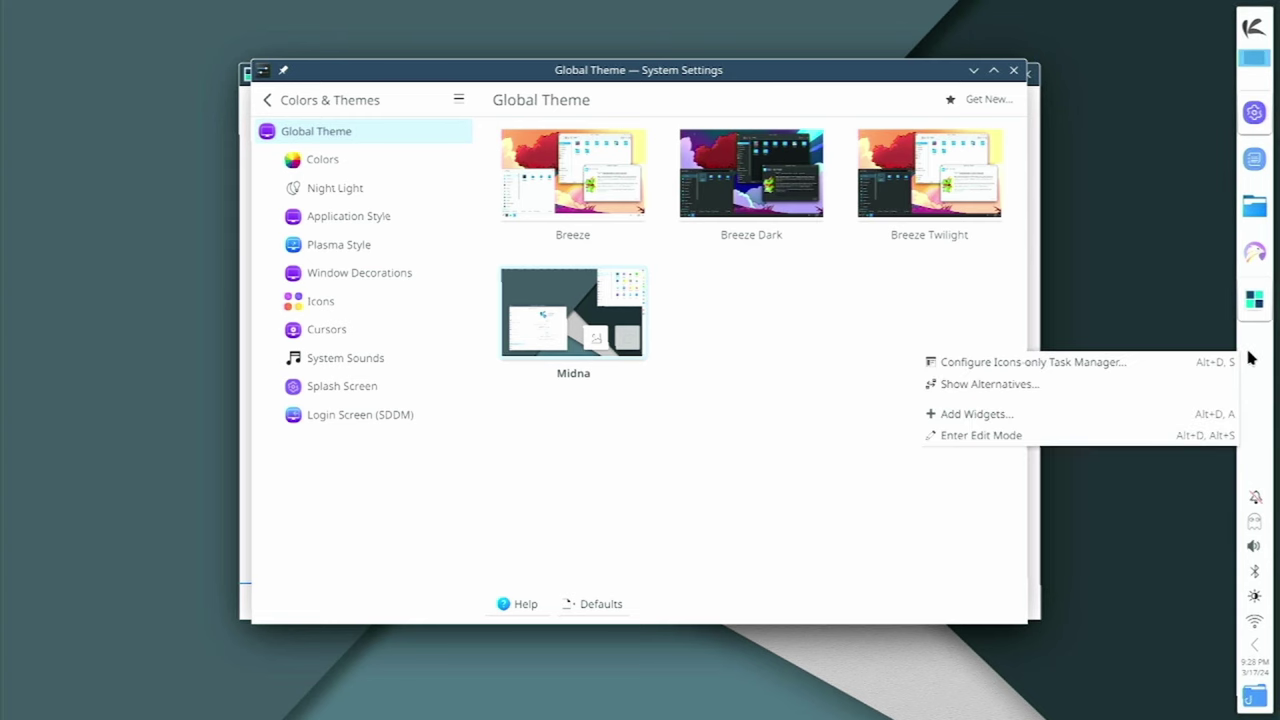
pyautogui.click(1097, 434)
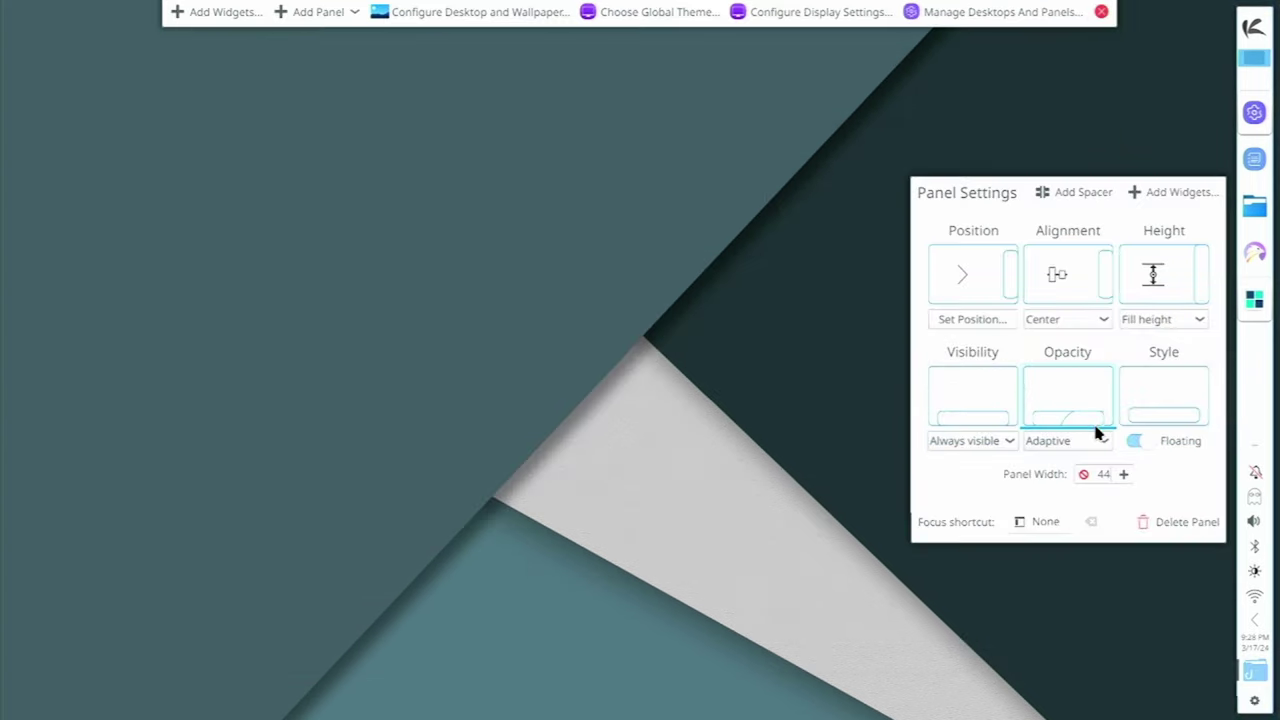
pyautogui.click(985, 322)
pyautogui.click(677, 651)
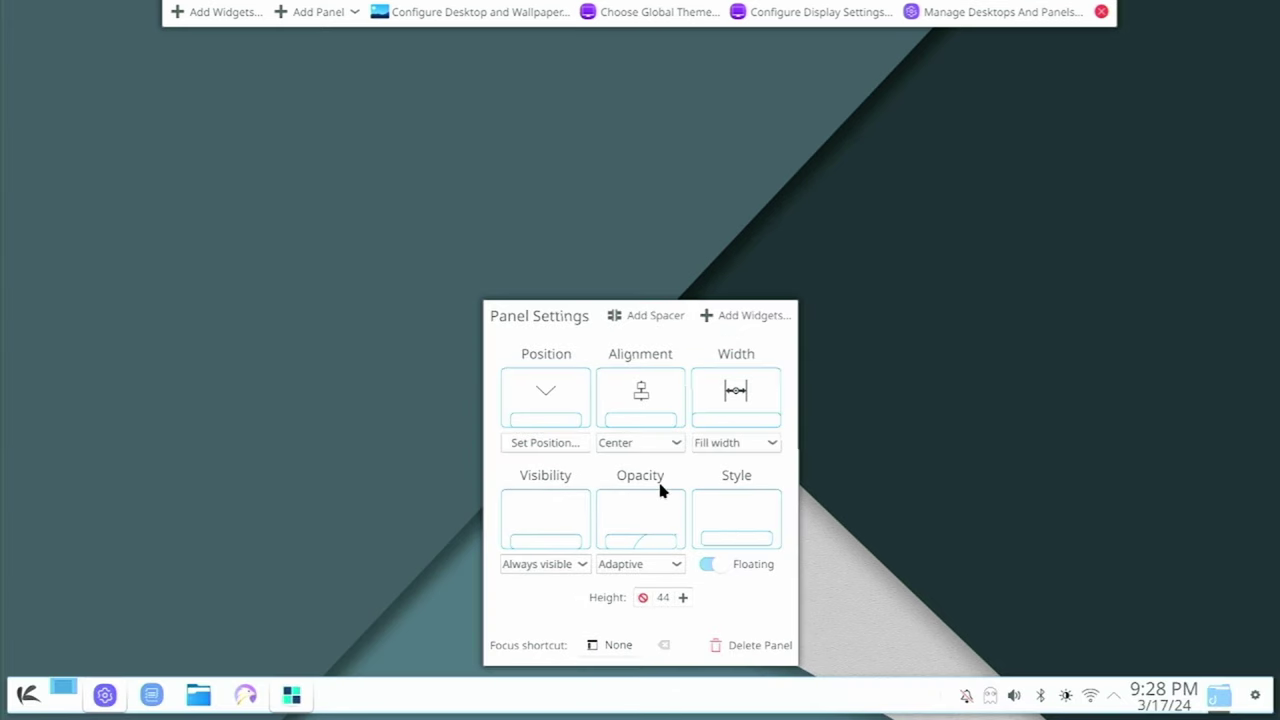
# Step: Move the panel to the right edge of the desktop and back to the bottom edge
pyautogui.click(567, 444)
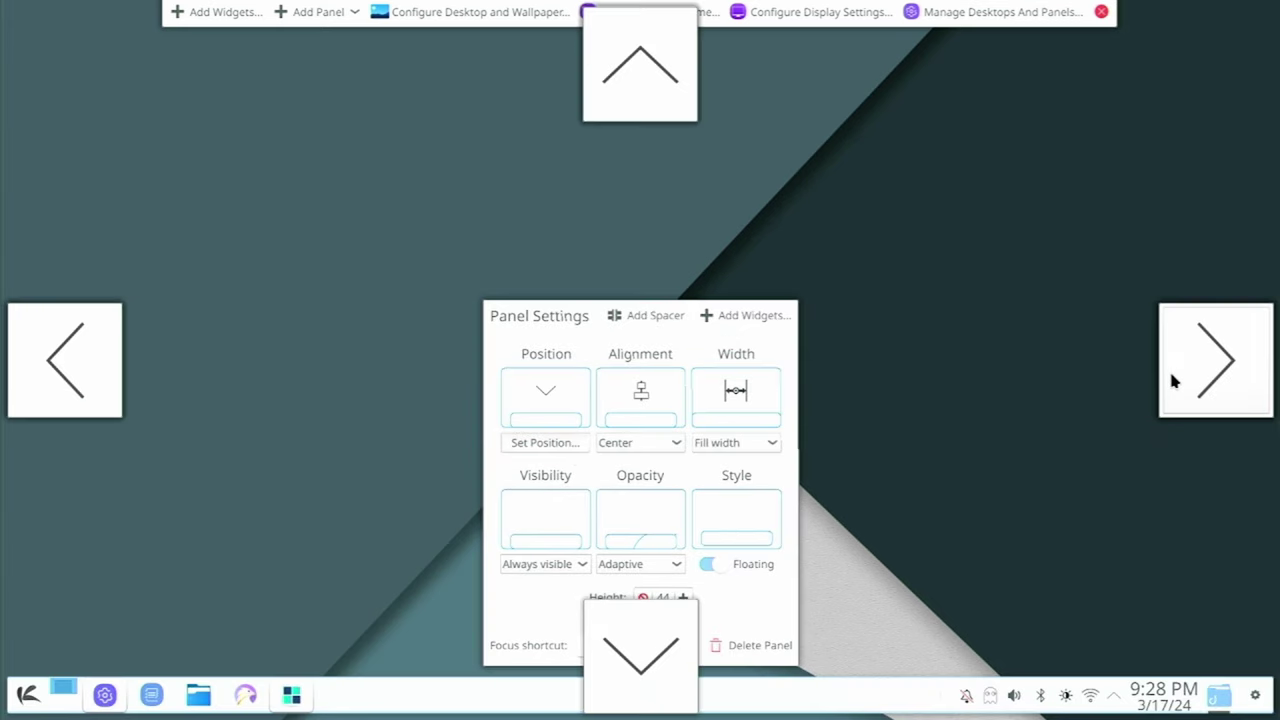
pyautogui.click(1168, 367)
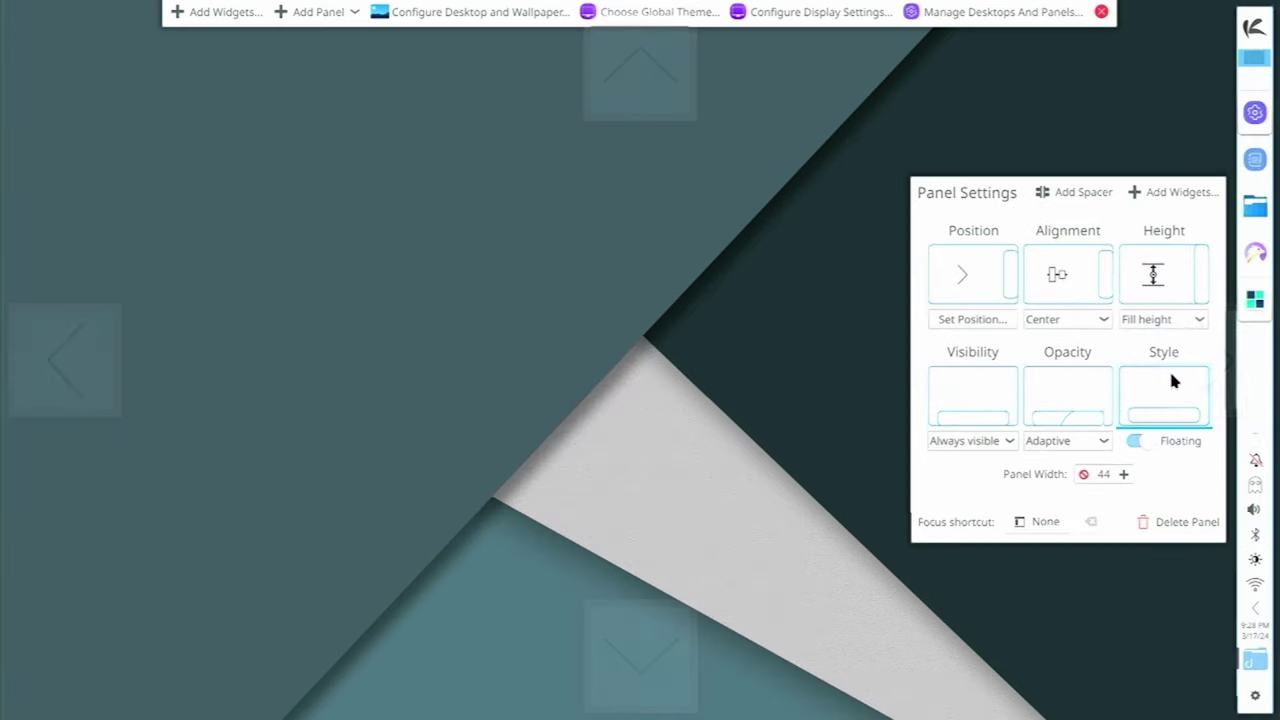
pyautogui.click(966, 325)
pyautogui.click(640, 655)
# Step: Set the Midna panel's width to Fit content
pyautogui.click(764, 444)
pyautogui.click(742, 500)
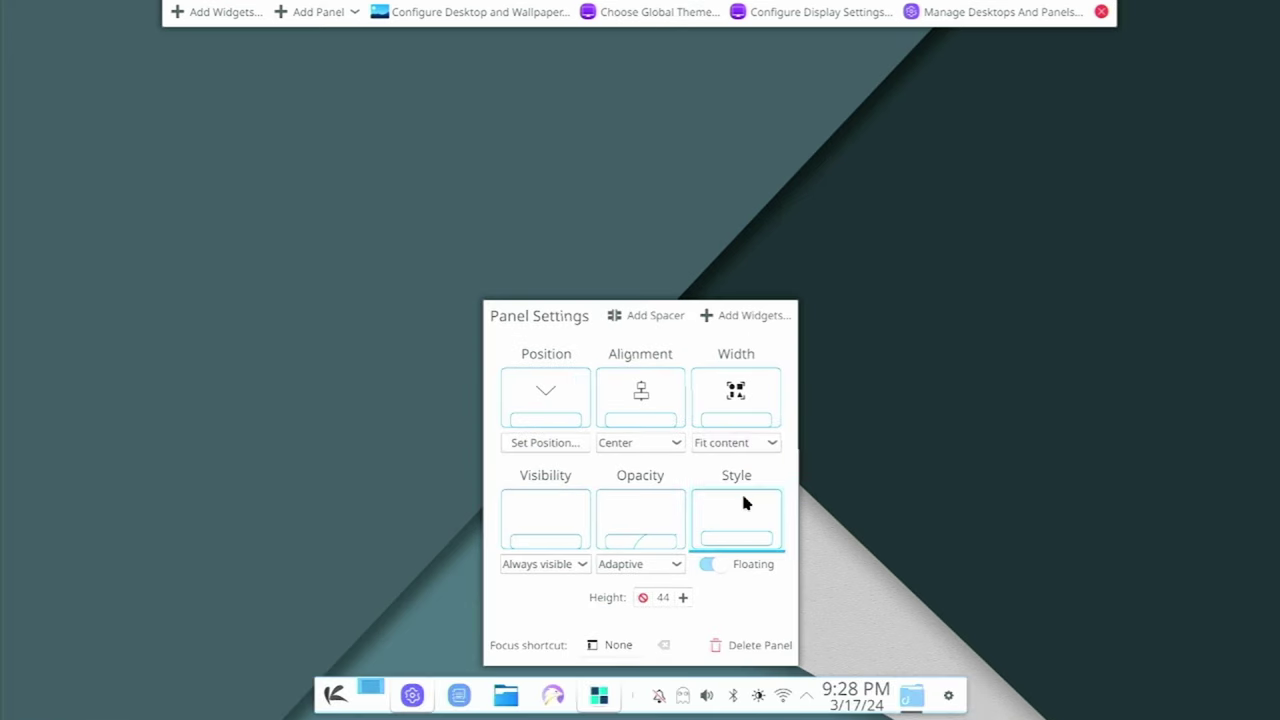
pyautogui.moveTo(350, 670)
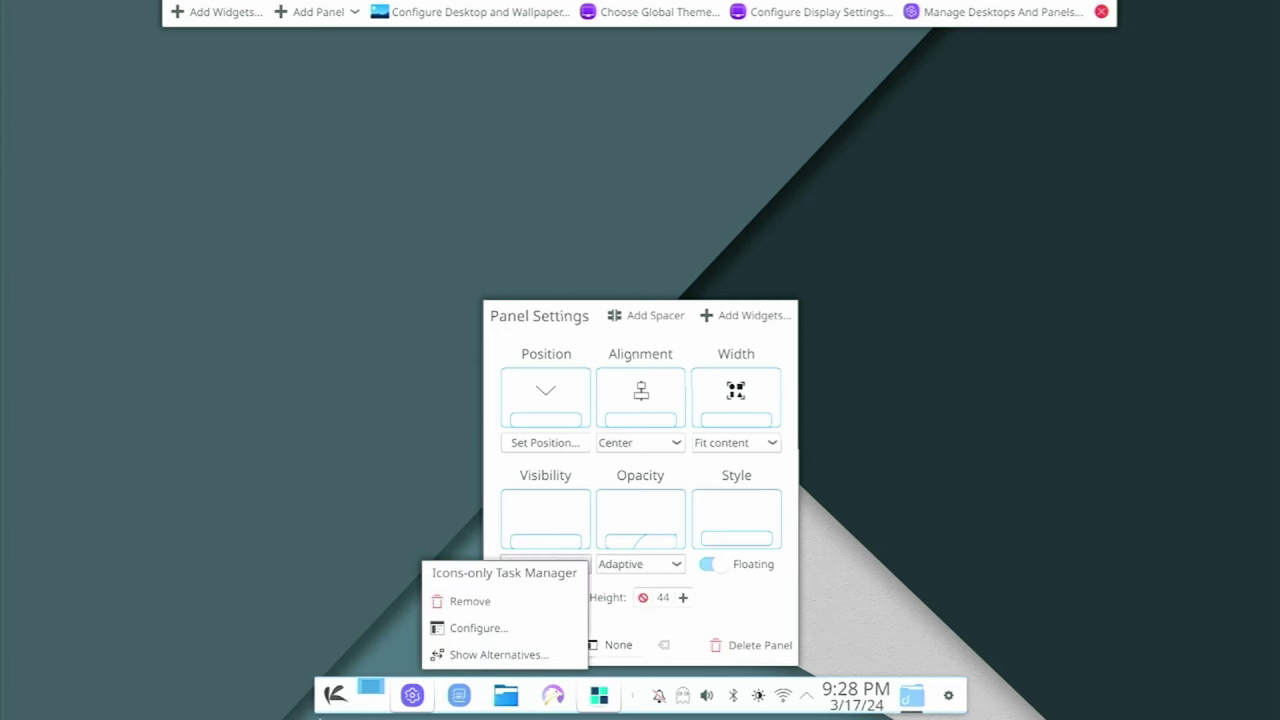
pyautogui.moveTo(395, 715)
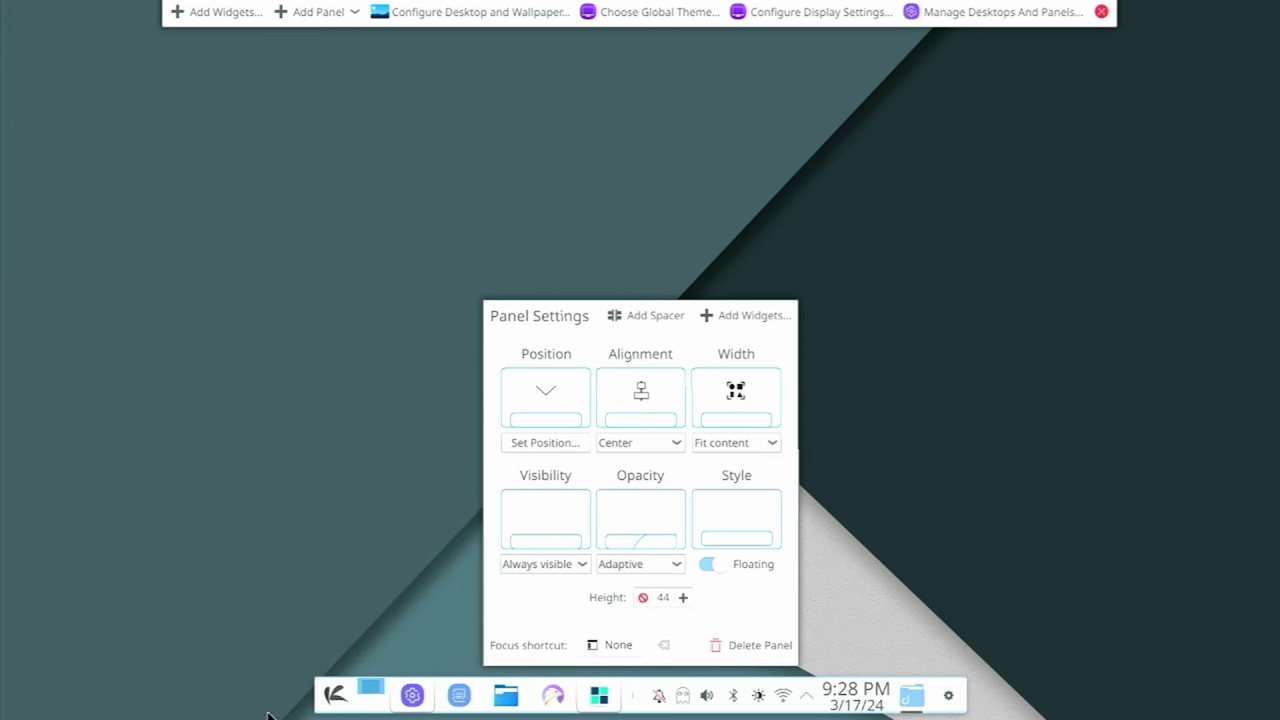
pyautogui.moveTo(908, 695)
# Step: Set the panel's width to Custom, narrow it slightly at both ends, and leave edit mode
pyautogui.click(762, 445)
pyautogui.click(723, 514)
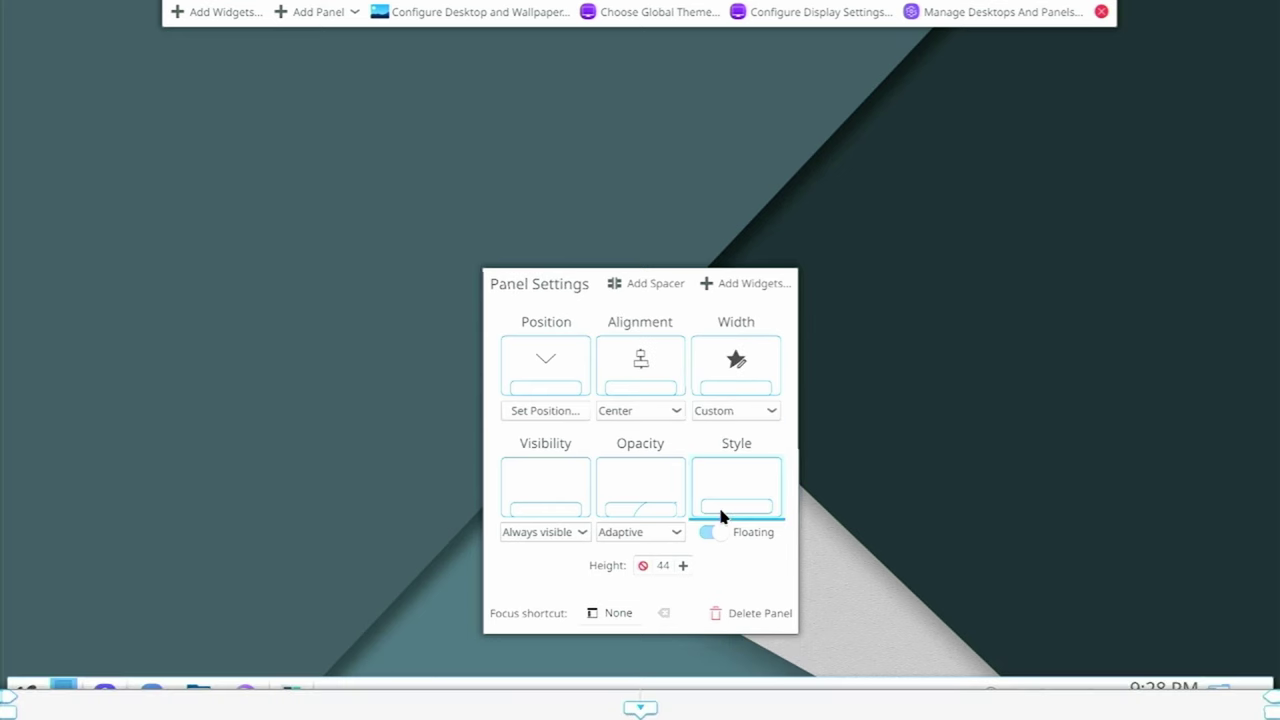
pyautogui.moveTo(1215, 692)
pyautogui.moveTo(1268, 700); pyautogui.dragTo(1208, 699)
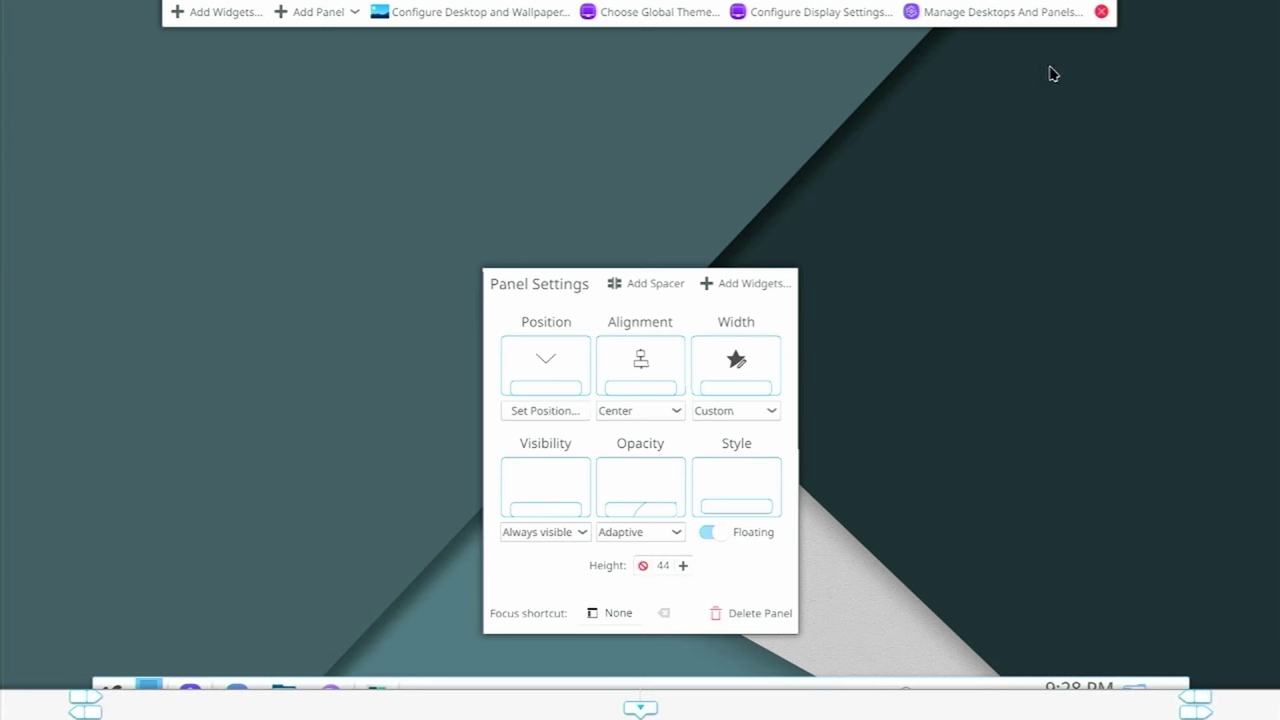
pyautogui.click(1101, 11)
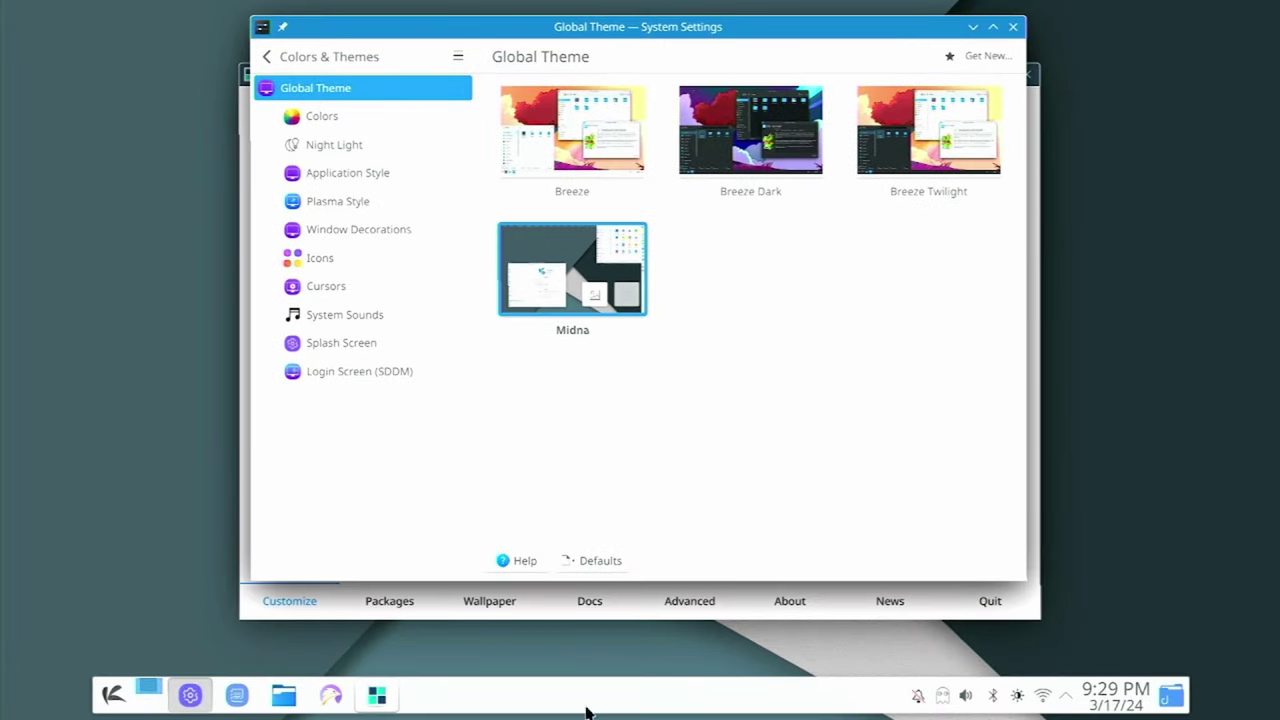
# Step: Look through the full list of System Settings categories and close the window
pyautogui.click(262, 52)
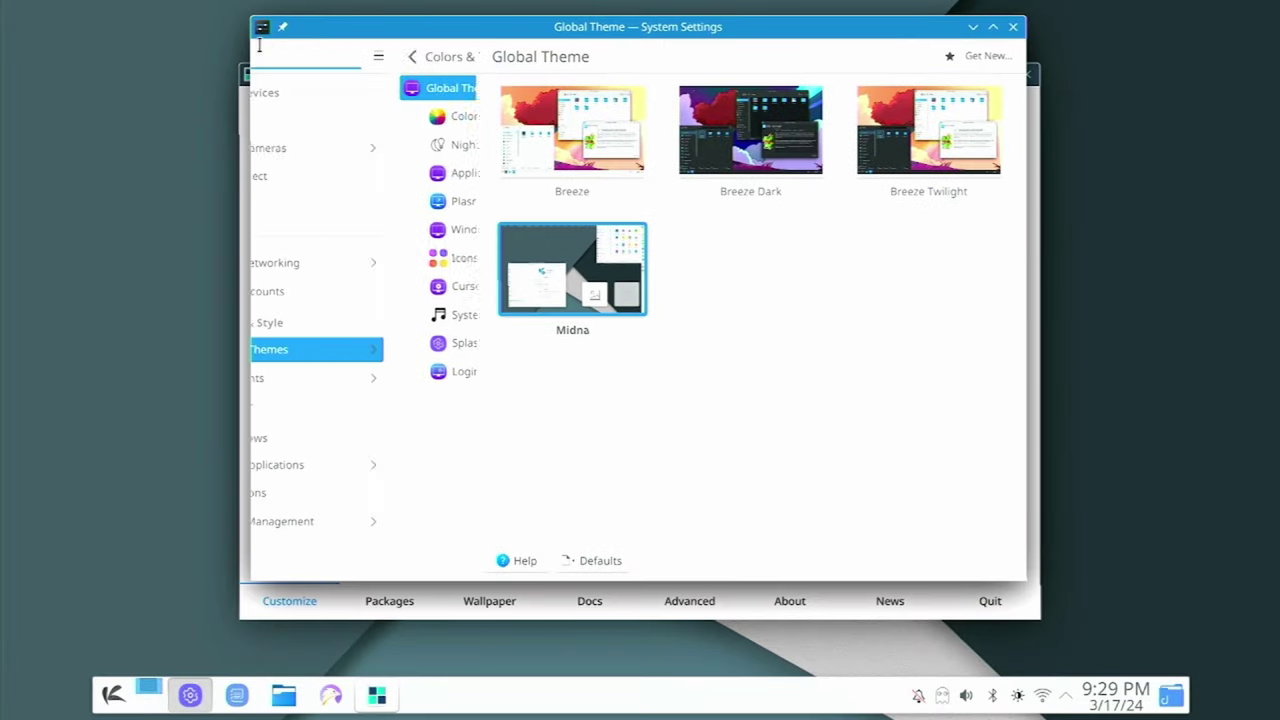
pyautogui.scroll(-5, 337, 245)
pyautogui.scroll(8, 337, 243)
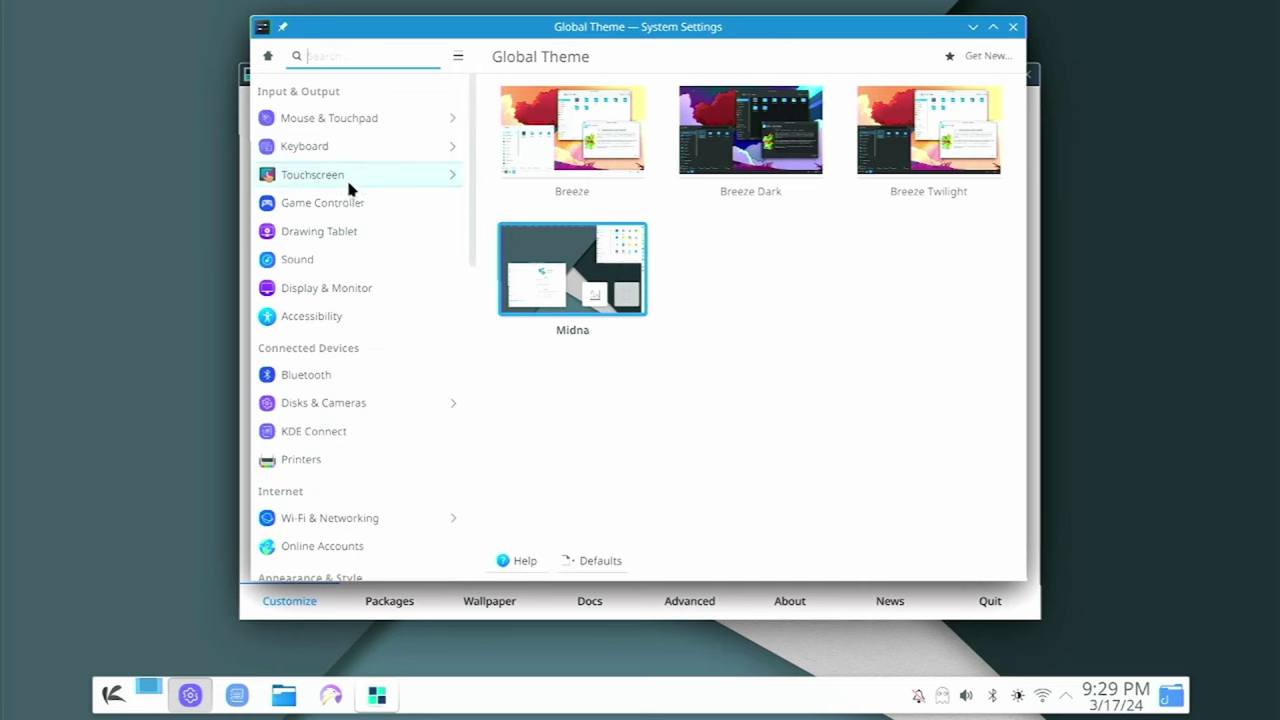
pyautogui.click(1013, 27)
# Step: Search the application launcher for "sett", open System Settings, and apply the Breeze Dark theme from Quick Settings
pyautogui.press('super')
pyautogui.write('sett')
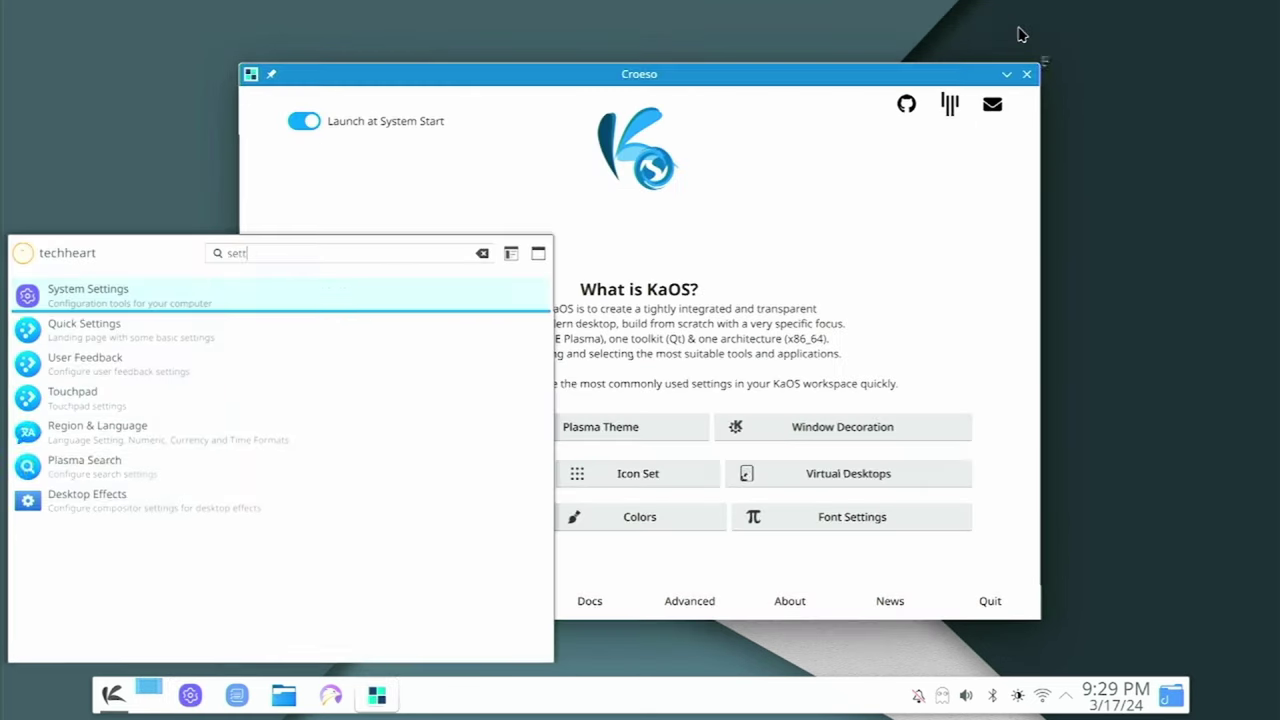
pyautogui.press('Escape')
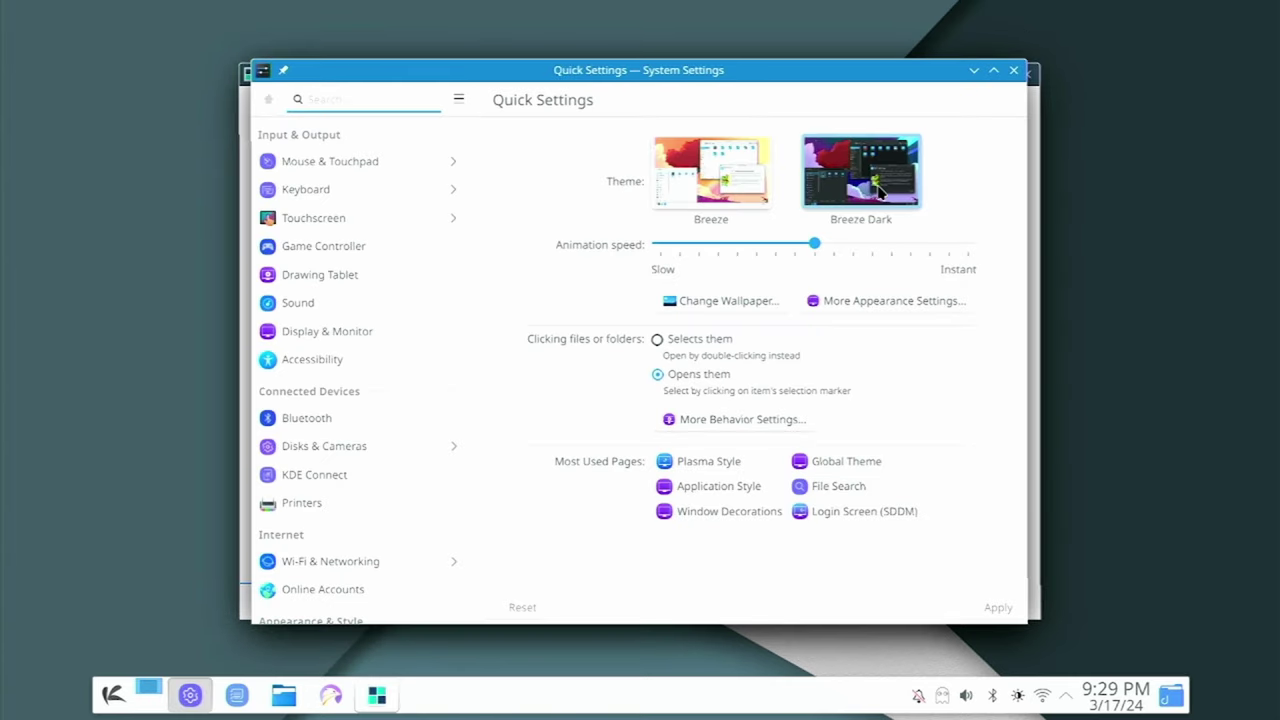
pyautogui.click(862, 175)
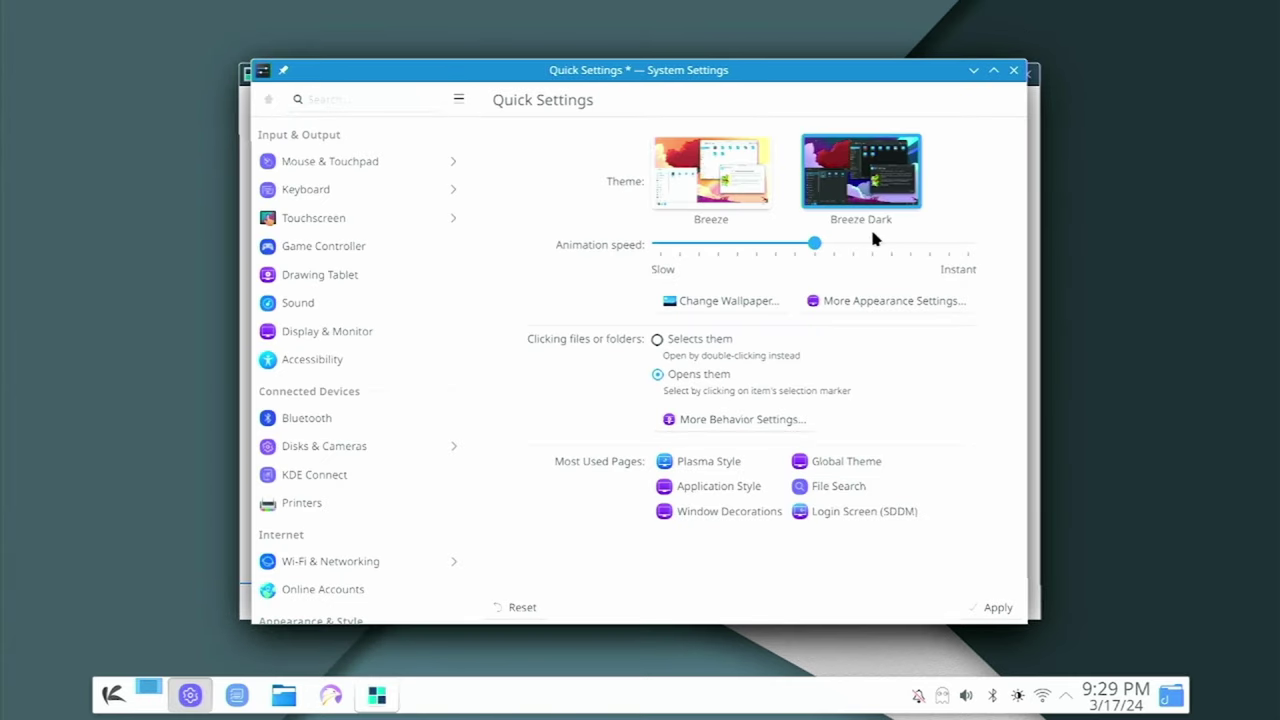
pyautogui.click(980, 612)
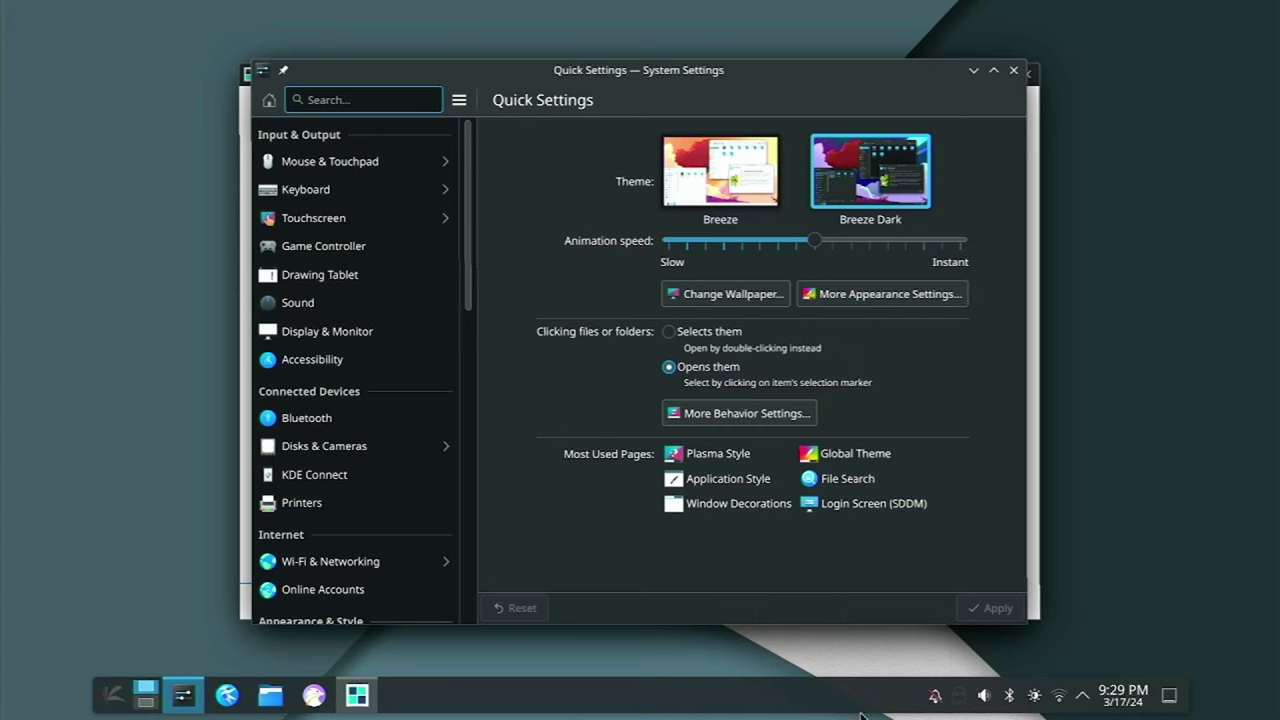
# Step: Enter edit mode for the dark panel and try its Fill width and Fit content widths
pyautogui.rightClick(787, 710)
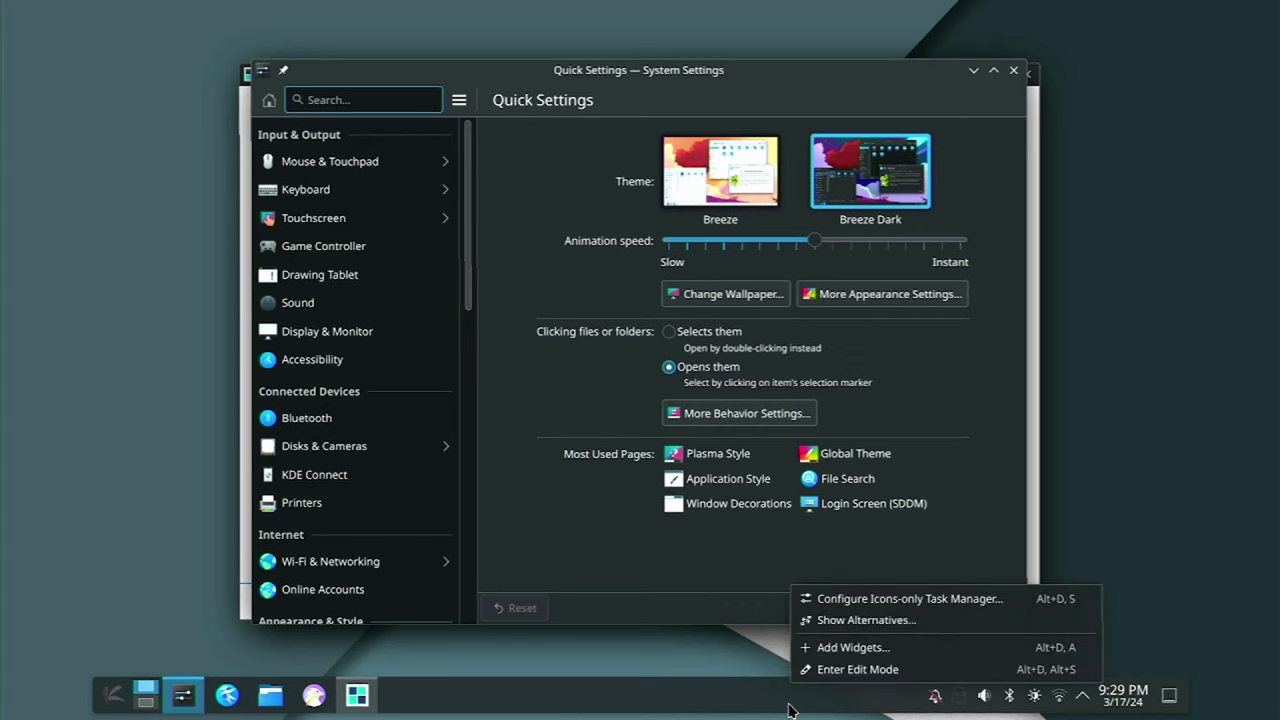
pyautogui.click(852, 669)
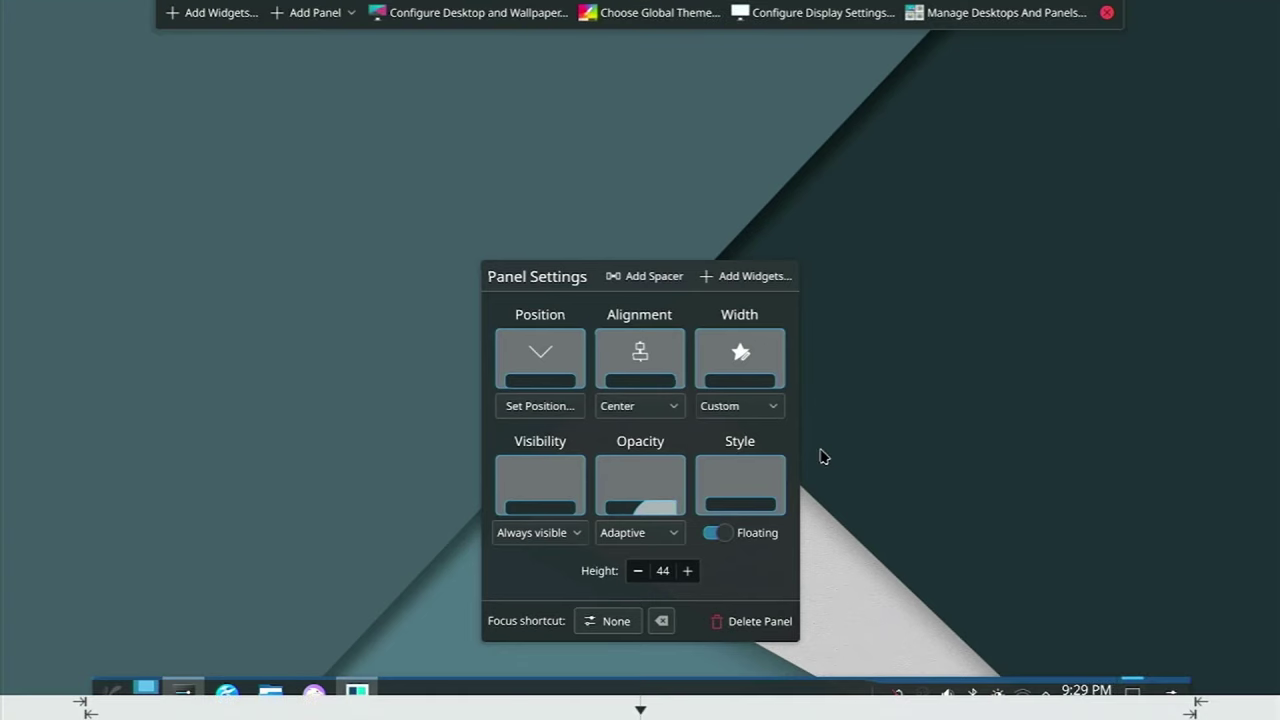
pyautogui.click(772, 406)
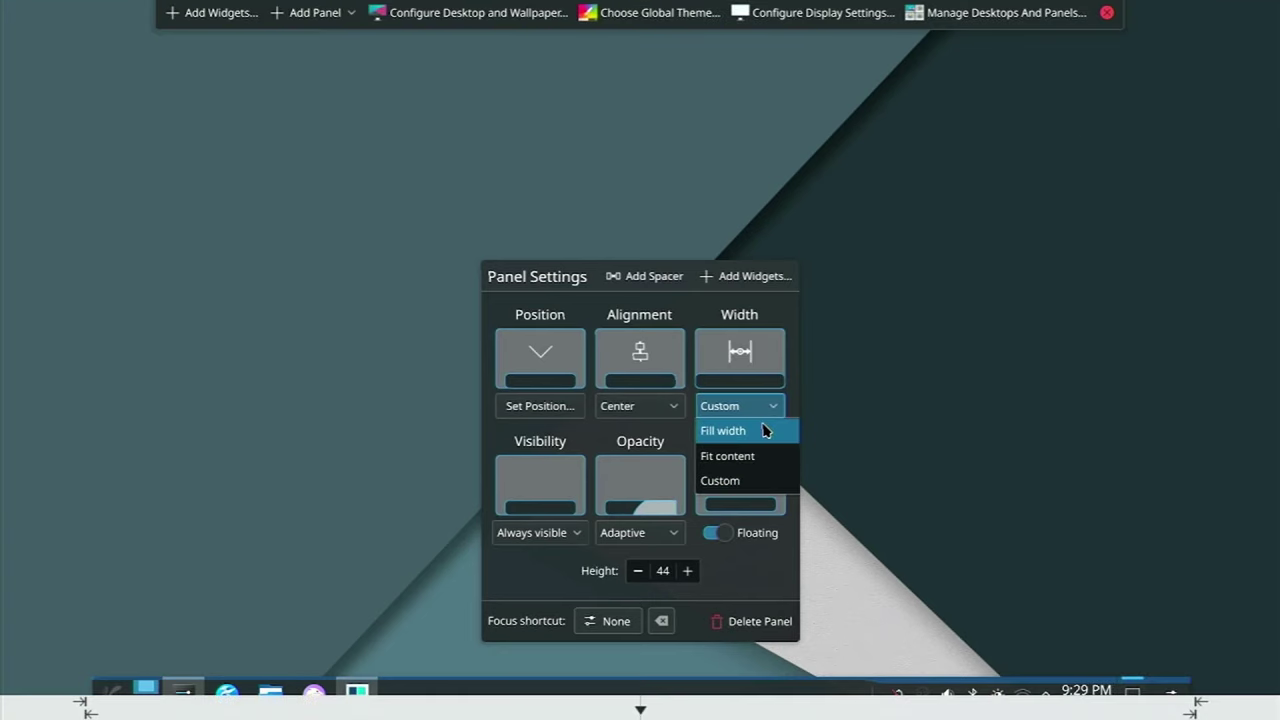
pyautogui.click(763, 430)
pyautogui.moveTo(614, 700)
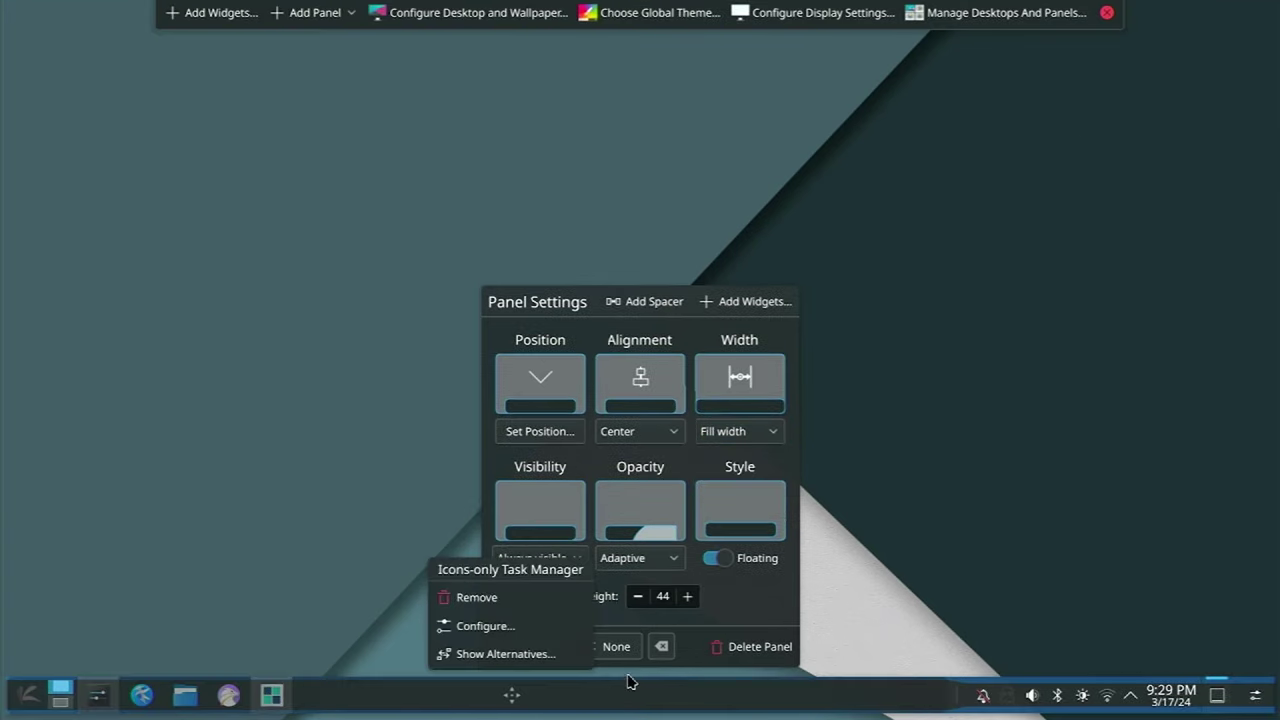
pyautogui.click(758, 434)
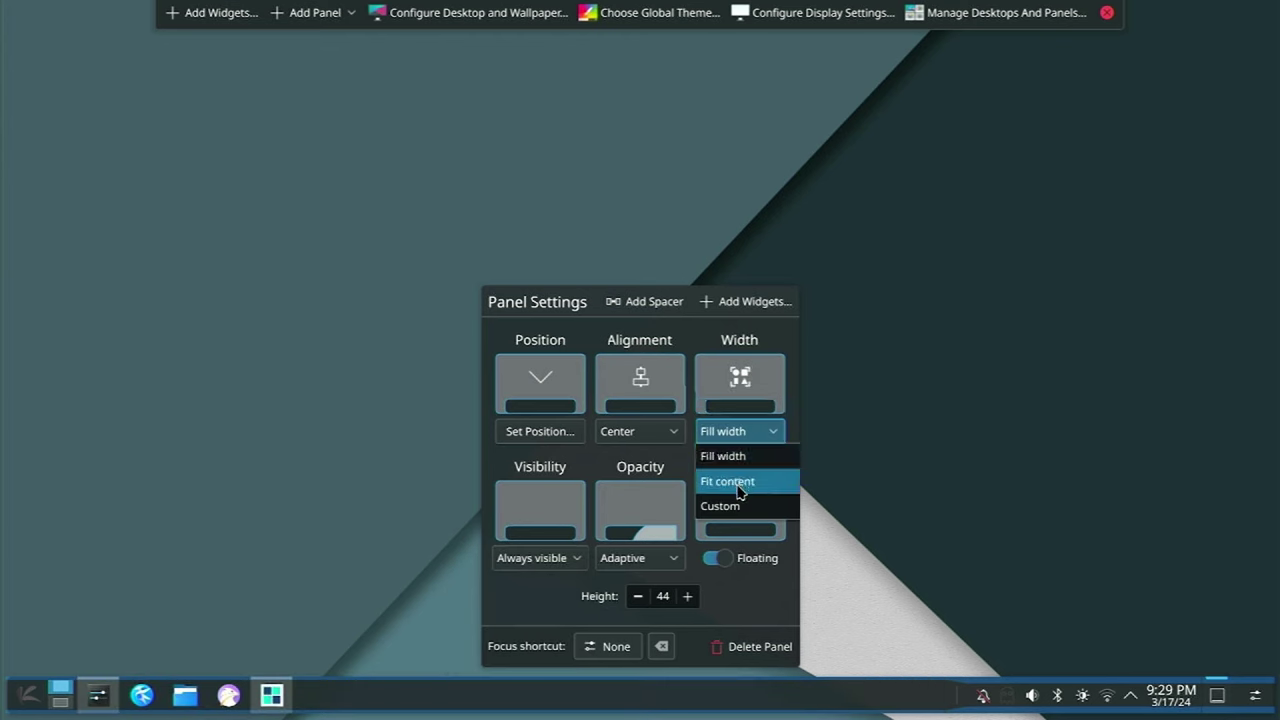
pyautogui.click(739, 483)
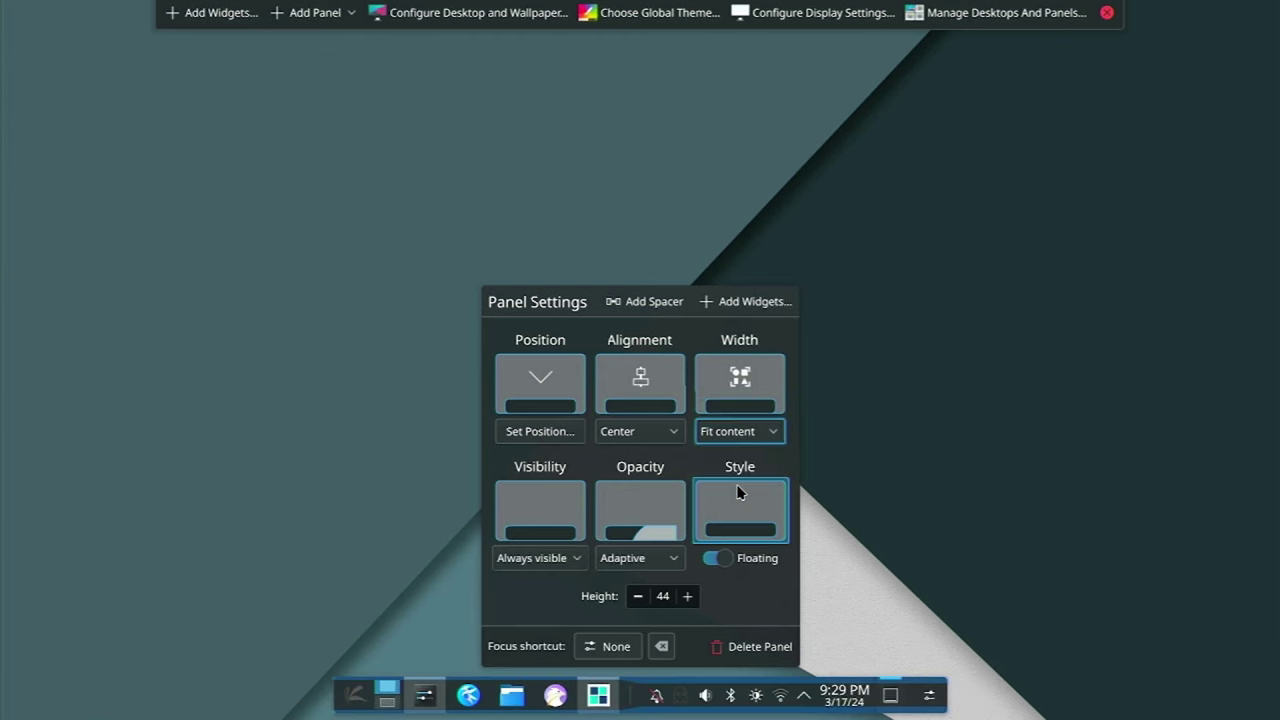
# Step: Set the dark panel's width to Custom, reduce its minimum width, adjust its maximum width, and leave edit mode
pyautogui.click(768, 432)
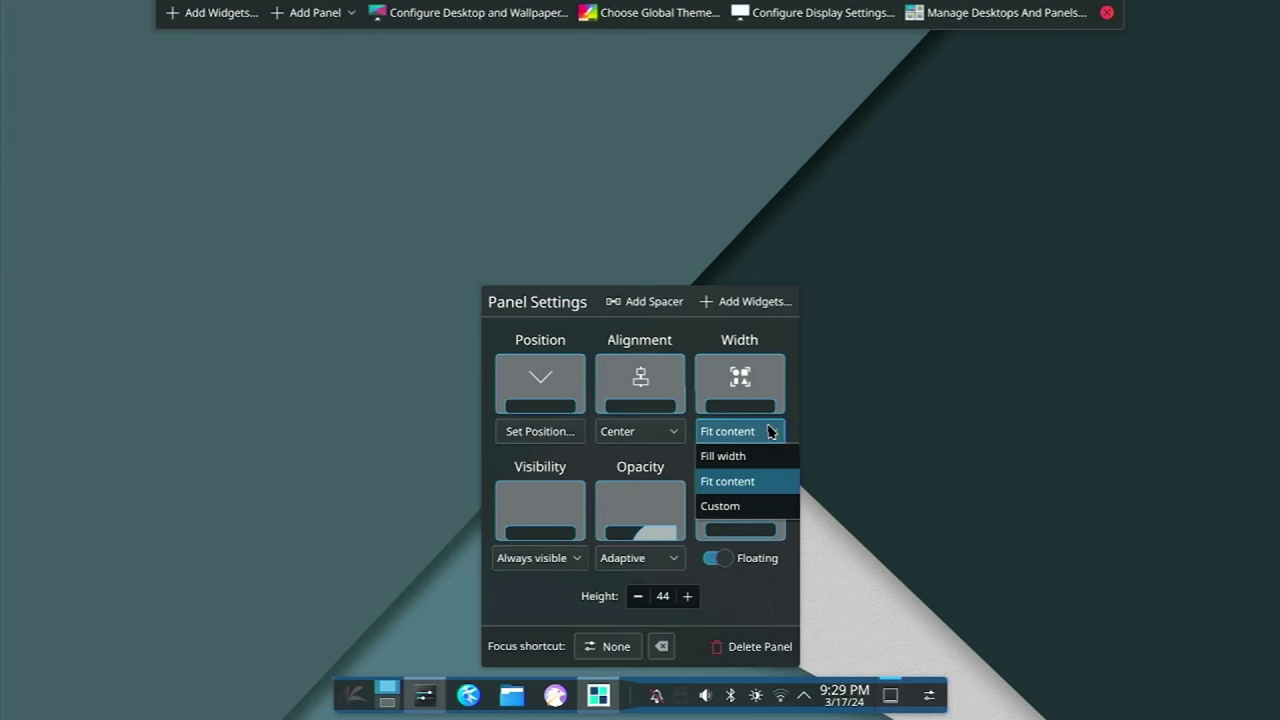
pyautogui.click(725, 506)
pyautogui.moveTo(1184, 713)
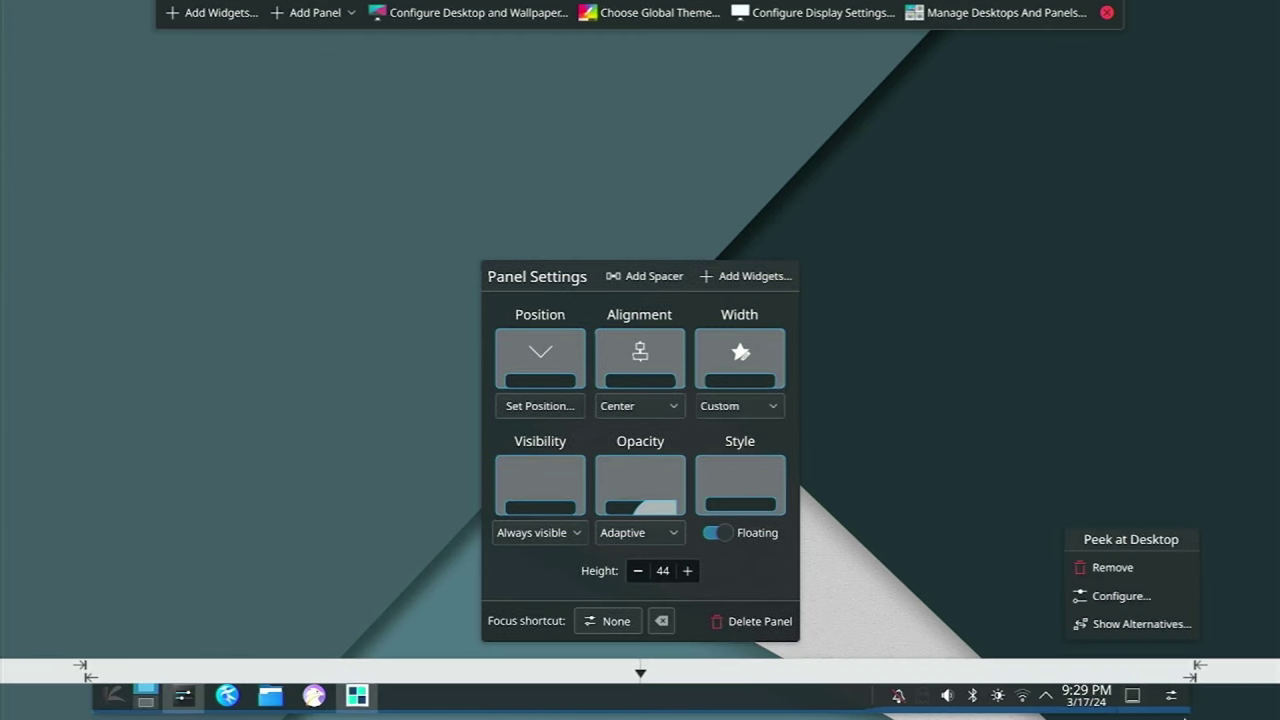
pyautogui.moveTo(1195, 664); pyautogui.dragTo(1144, 664)
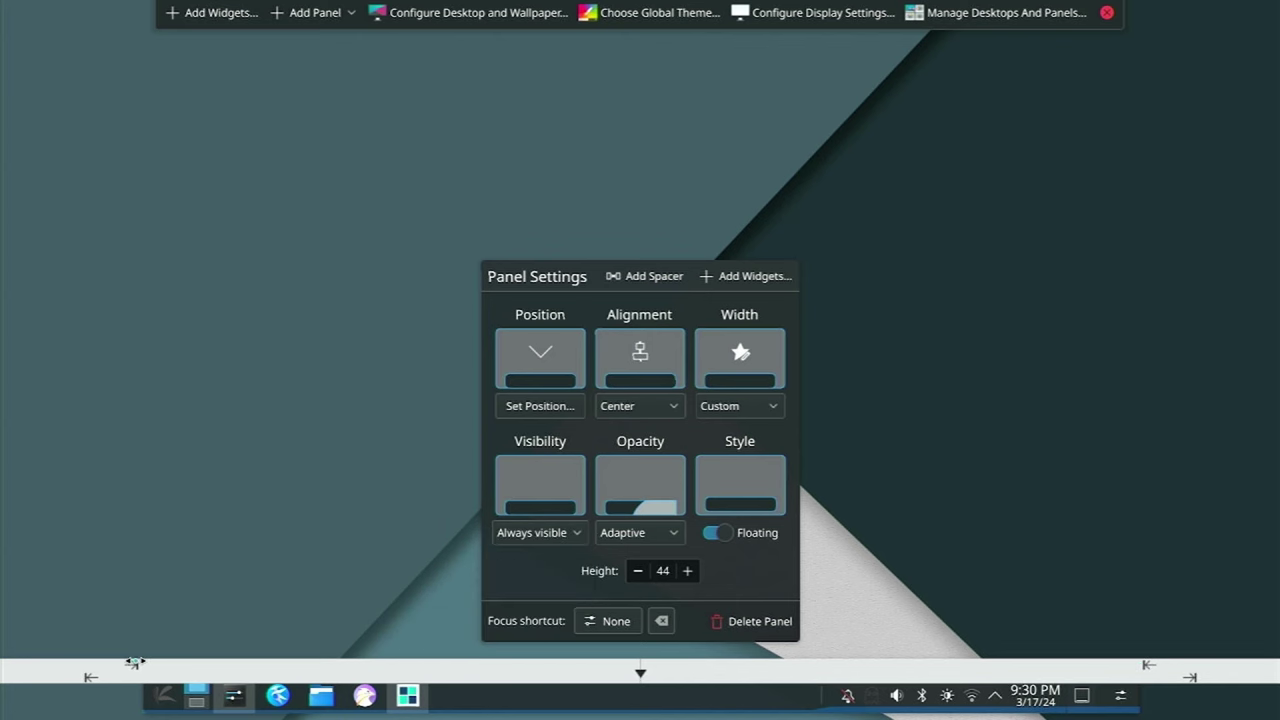
pyautogui.moveTo(134, 662)
pyautogui.mouseDown()
pyautogui.moveTo(26, 660)
pyautogui.moveTo(100, 676)
pyautogui.moveTo(74, 677)
pyautogui.moveTo(127, 676)
pyautogui.moveTo(95, 665)
pyautogui.moveTo(145, 660)
pyautogui.mouseUp()
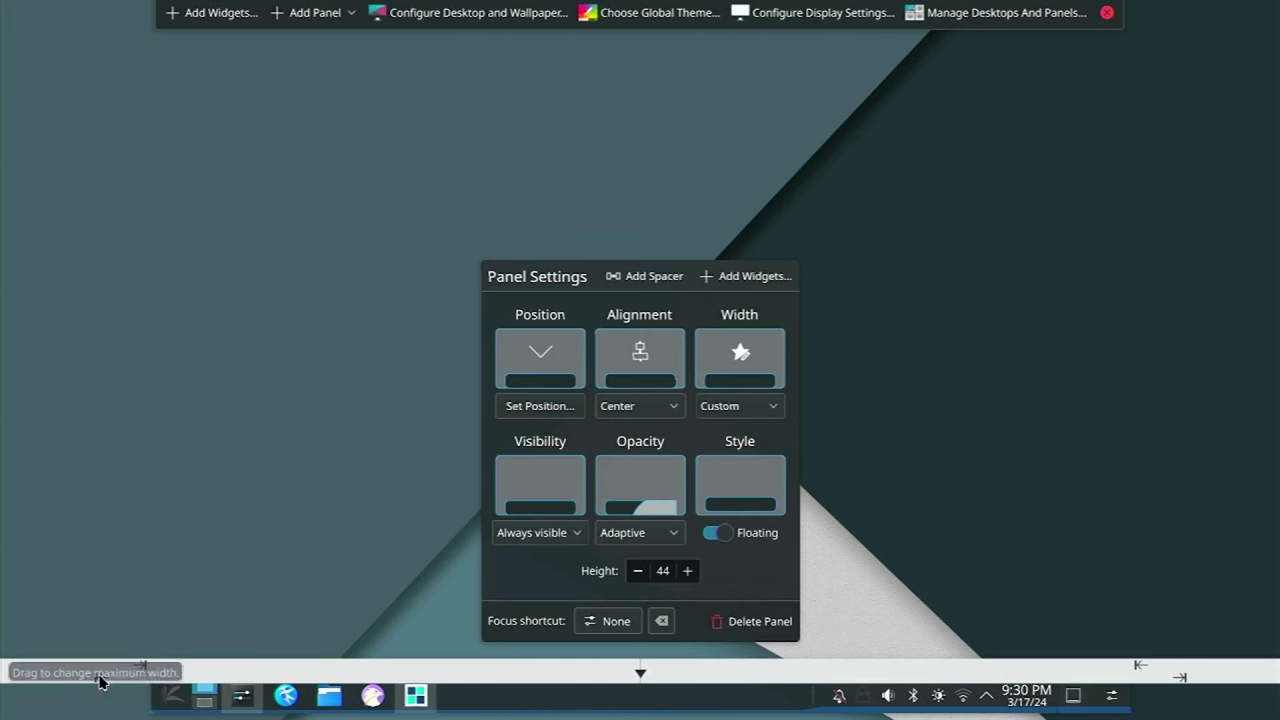
pyautogui.moveTo(102, 675); pyautogui.dragTo(67, 676)
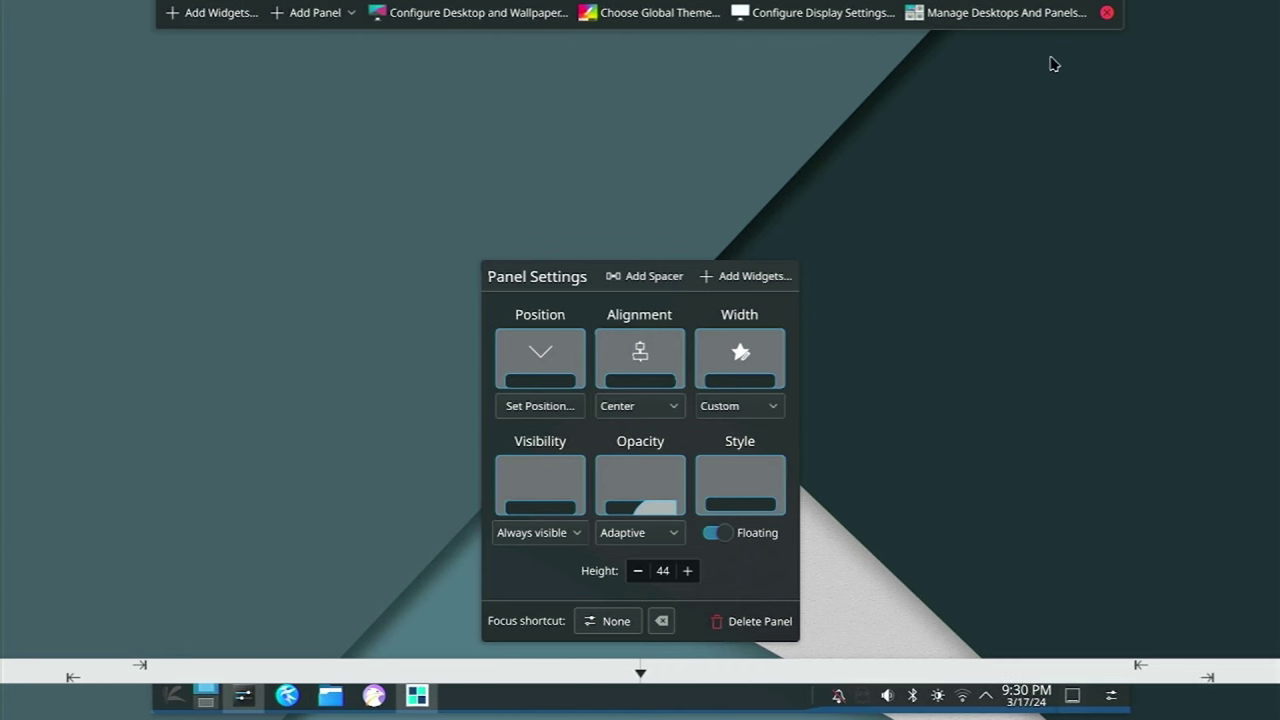
pyautogui.click(1107, 12)
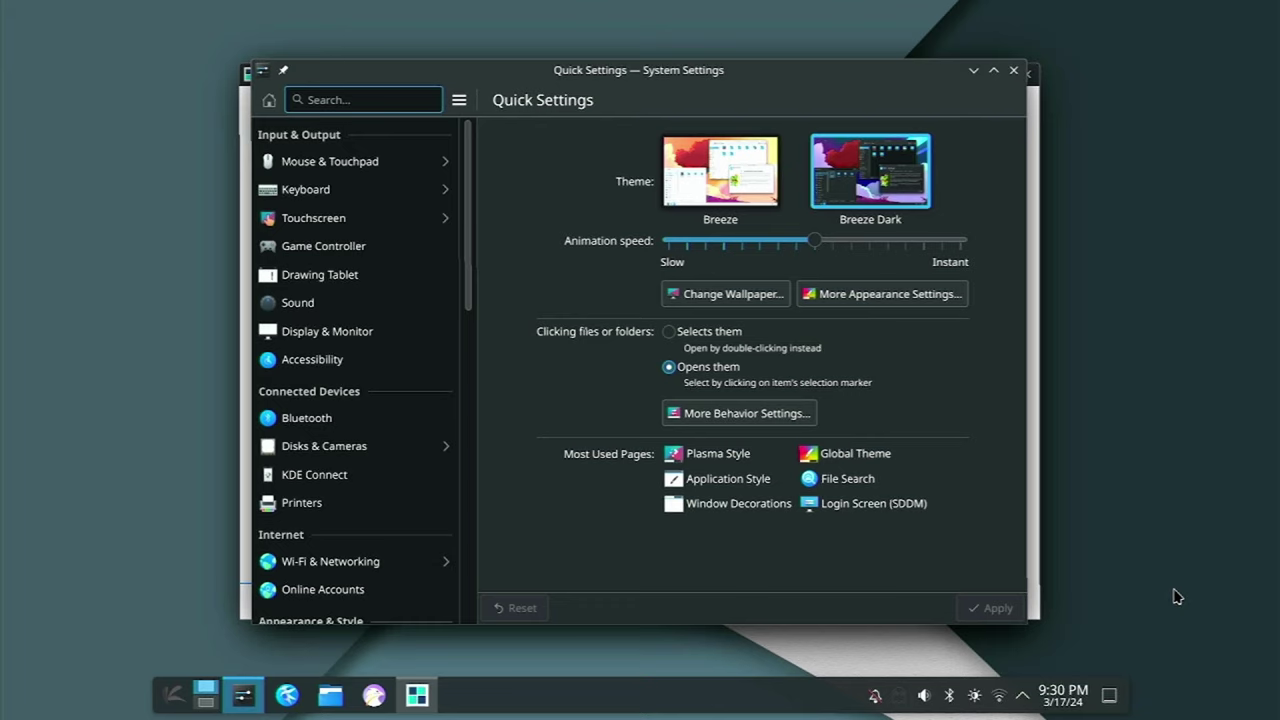
# Step: Close System Settings and view the mouse options through Croeso's Mouse Behavior settings
pyautogui.click(1014, 71)
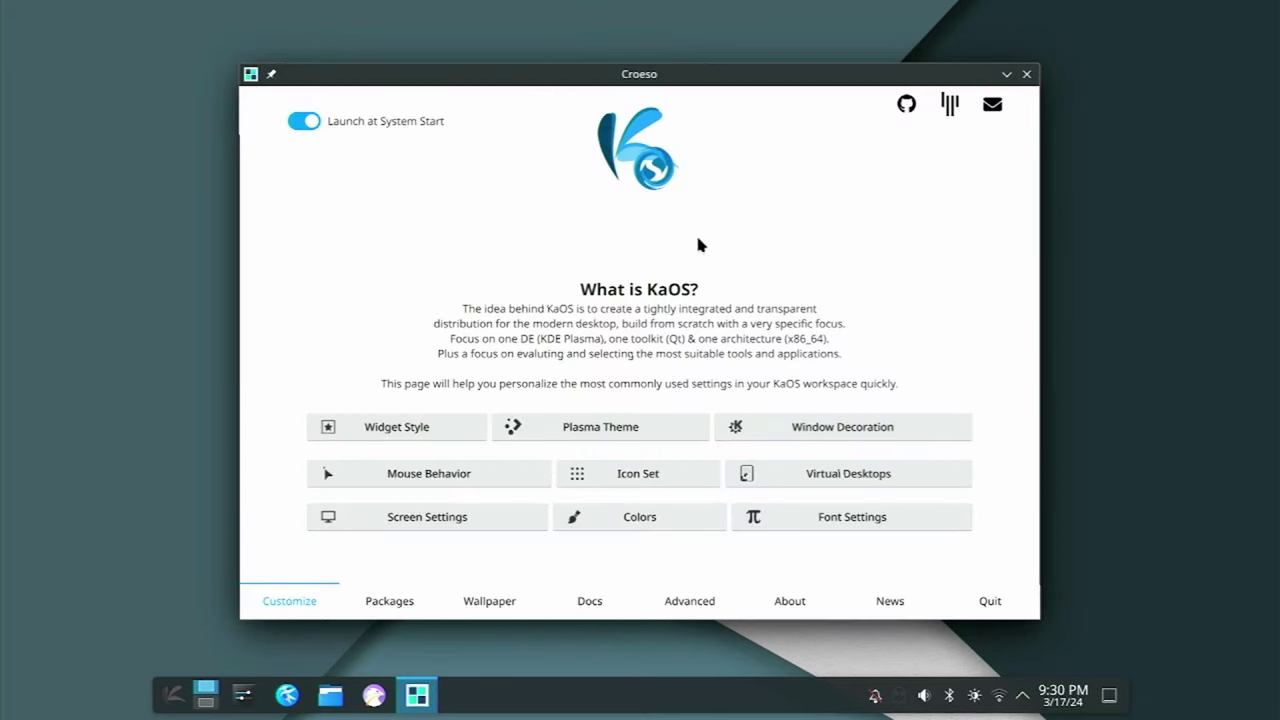
pyautogui.click(433, 487)
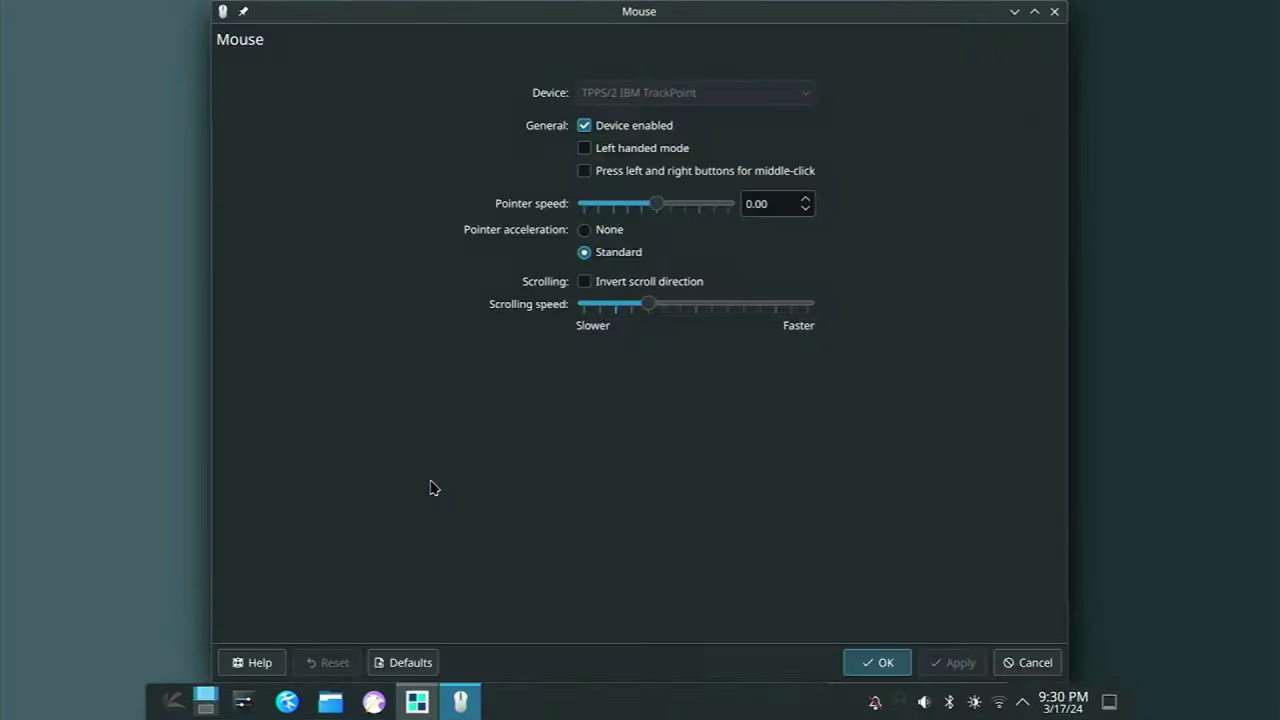
pyautogui.click(1054, 11)
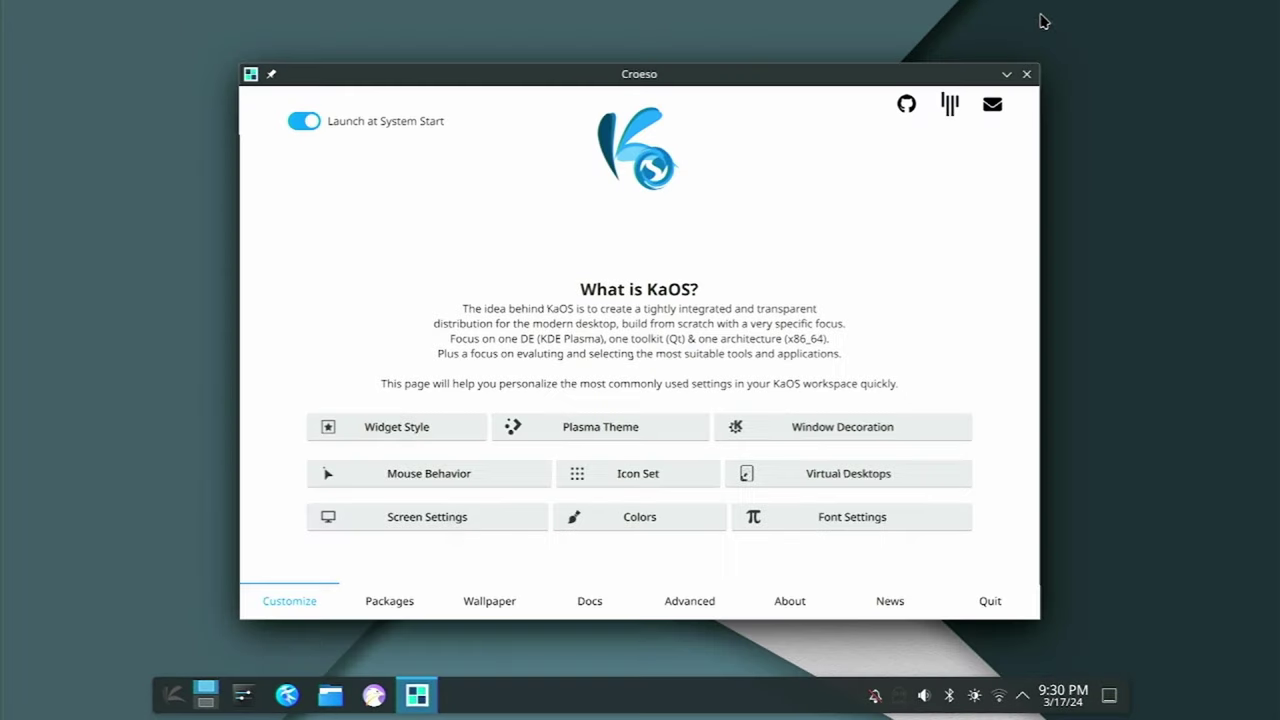
# Step: Apply the Midna icon theme through Croeso's Icon Set settings
pyautogui.click(636, 480)
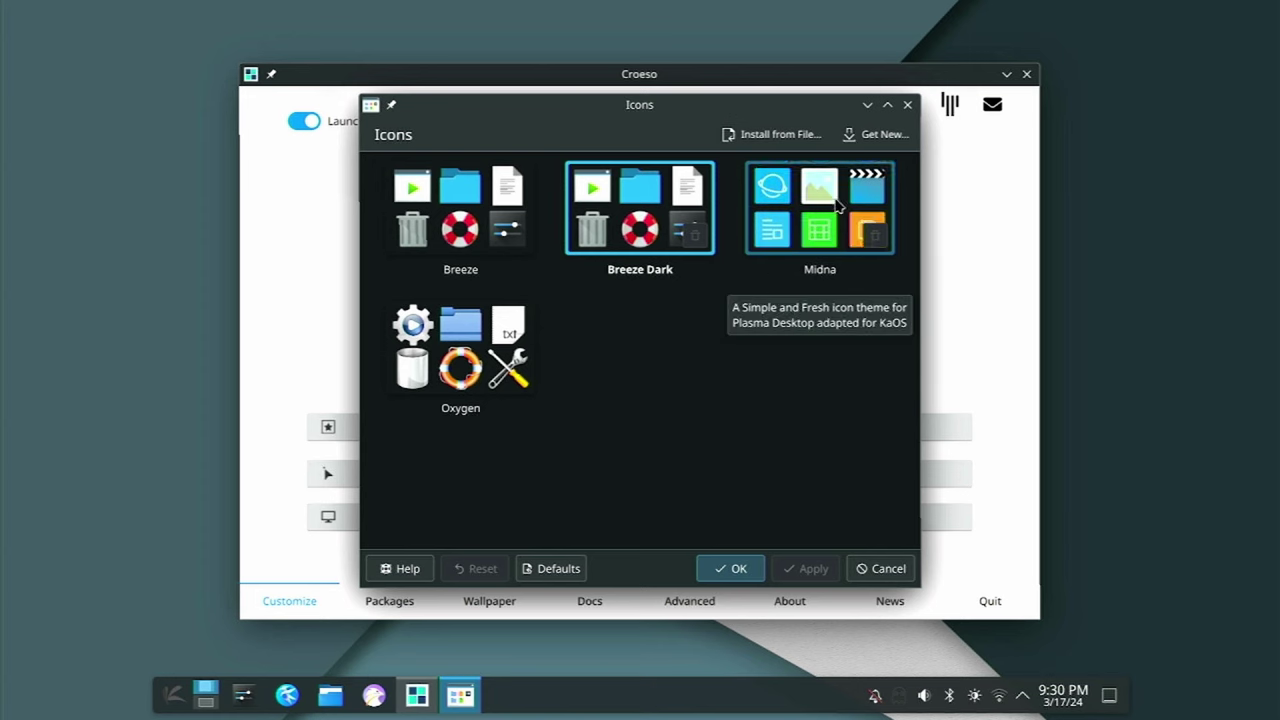
pyautogui.click(792, 200)
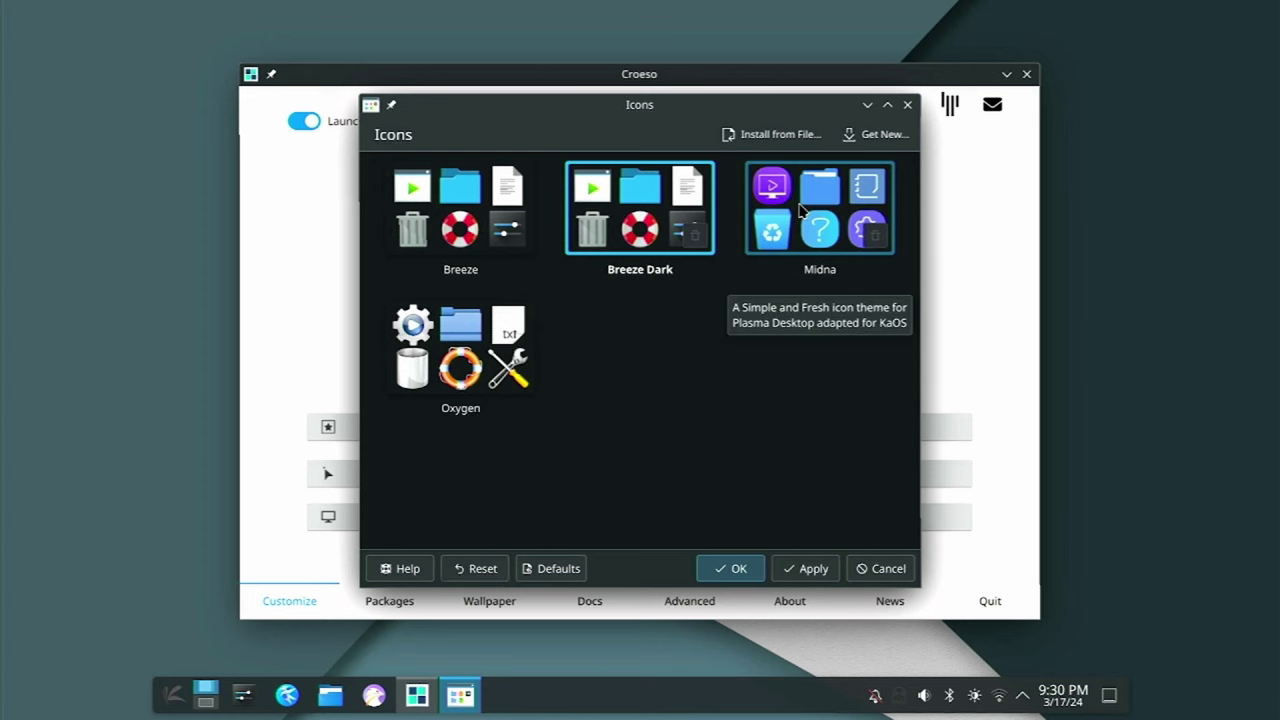
pyautogui.click(813, 574)
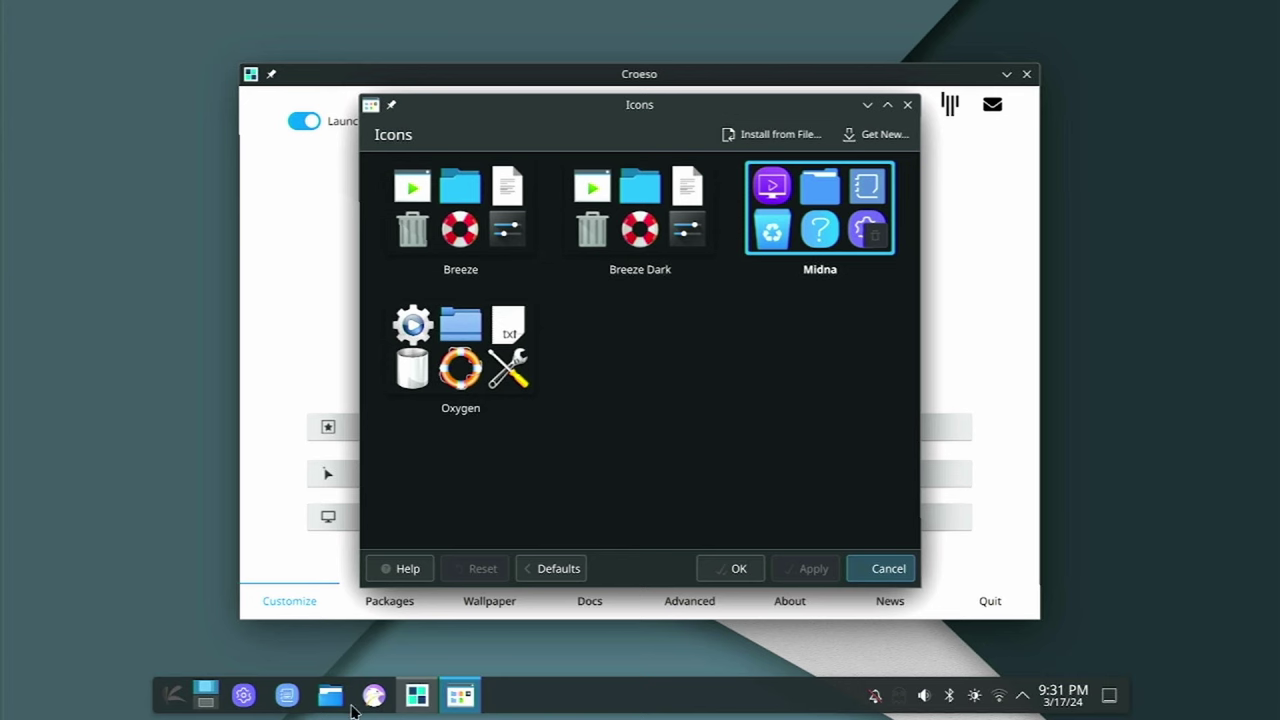
# Step: View the online catalogue for downloading new icons, then close the icon settings
pyautogui.click(880, 134)
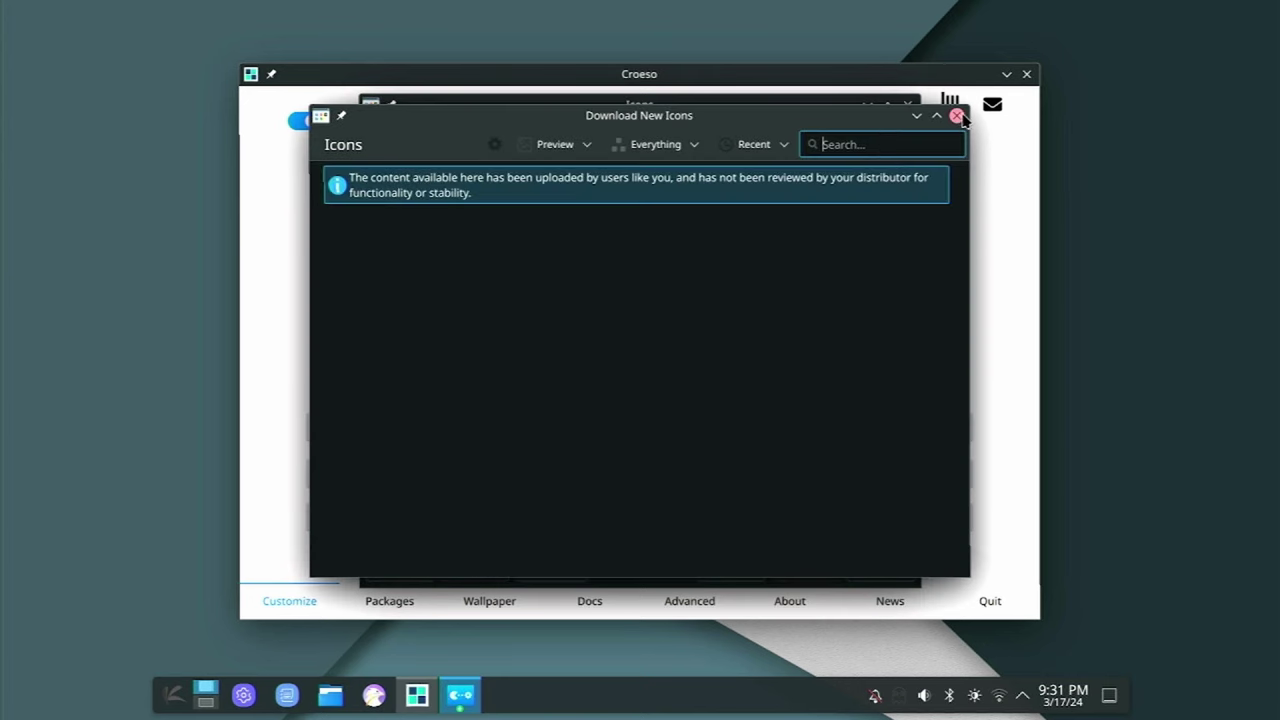
pyautogui.click(957, 116)
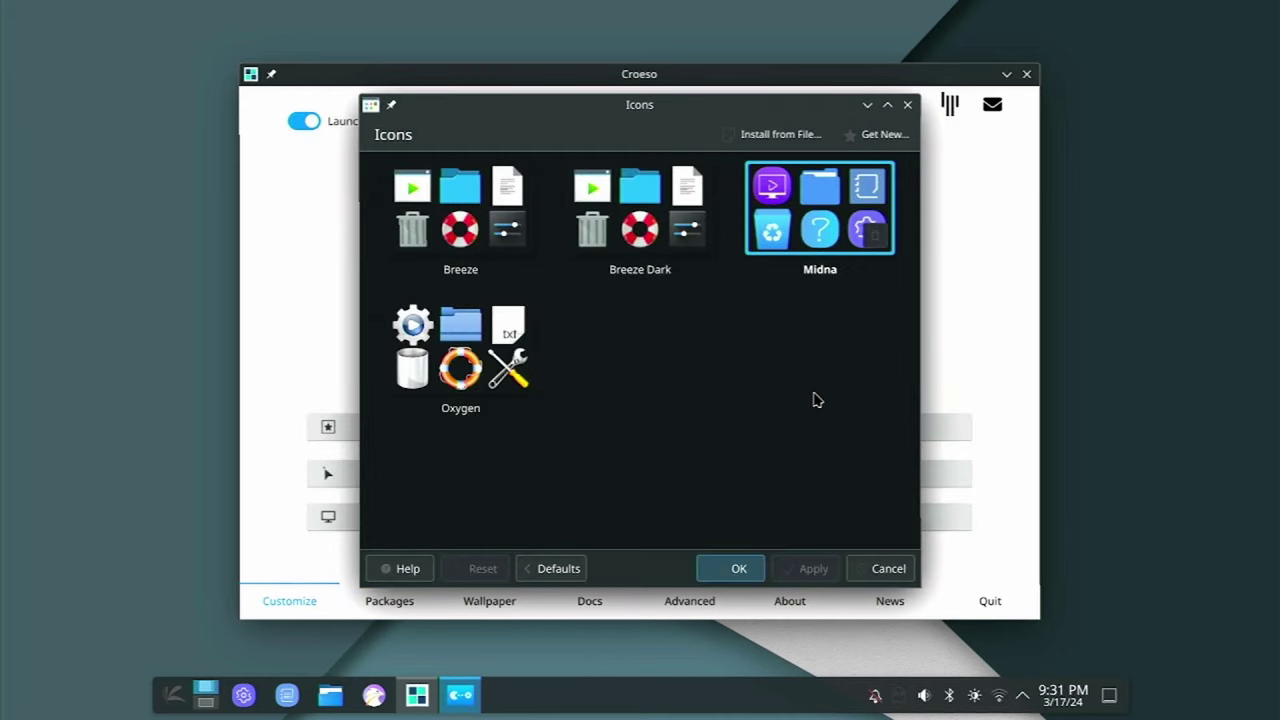
pyautogui.click(908, 104)
# Step: Open the Virtual Desktops settings from Croeso, switch to the desktop above and return to the settings
pyautogui.click(848, 480)
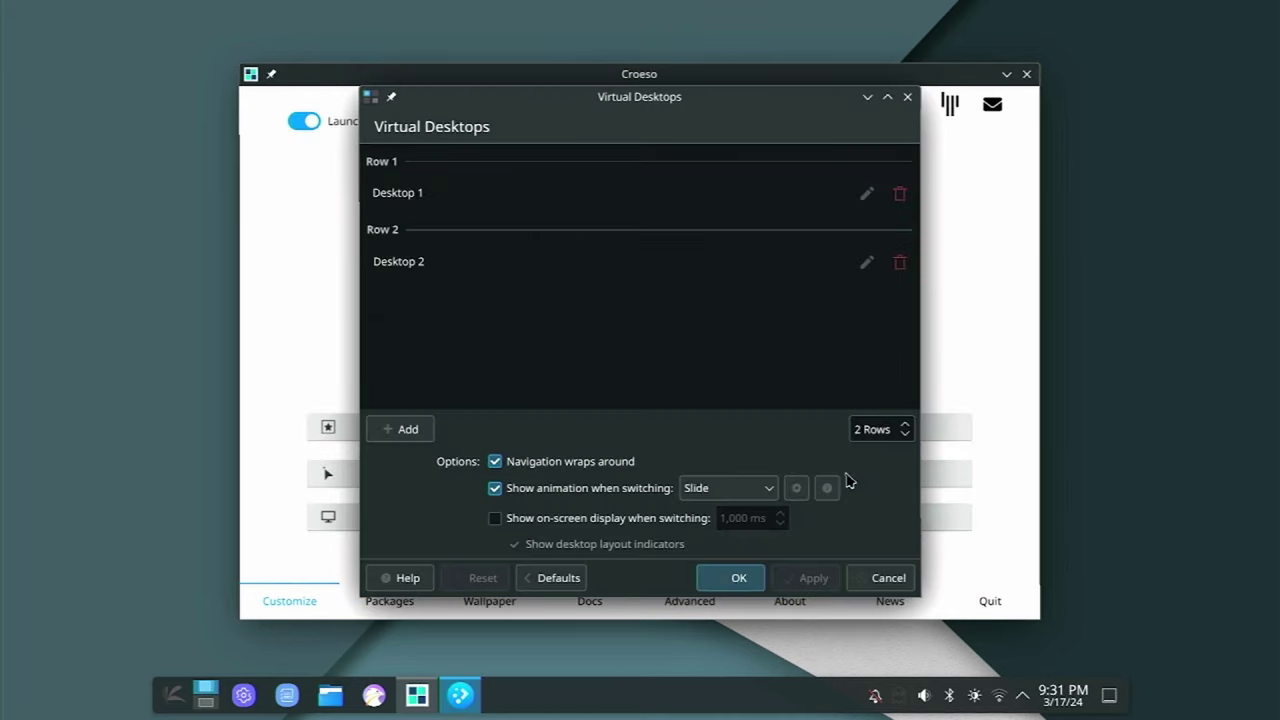
pyautogui.press('super+ctrl+Up')
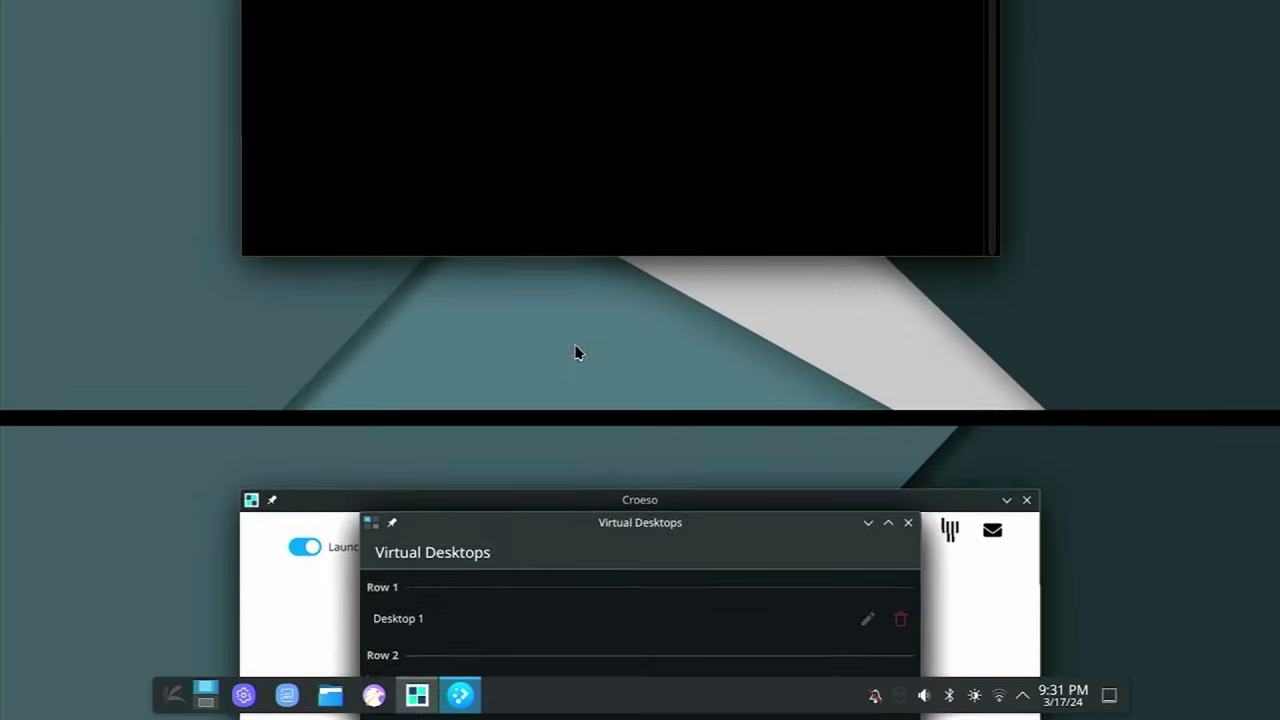
pyautogui.press('super+ctrl+Down')
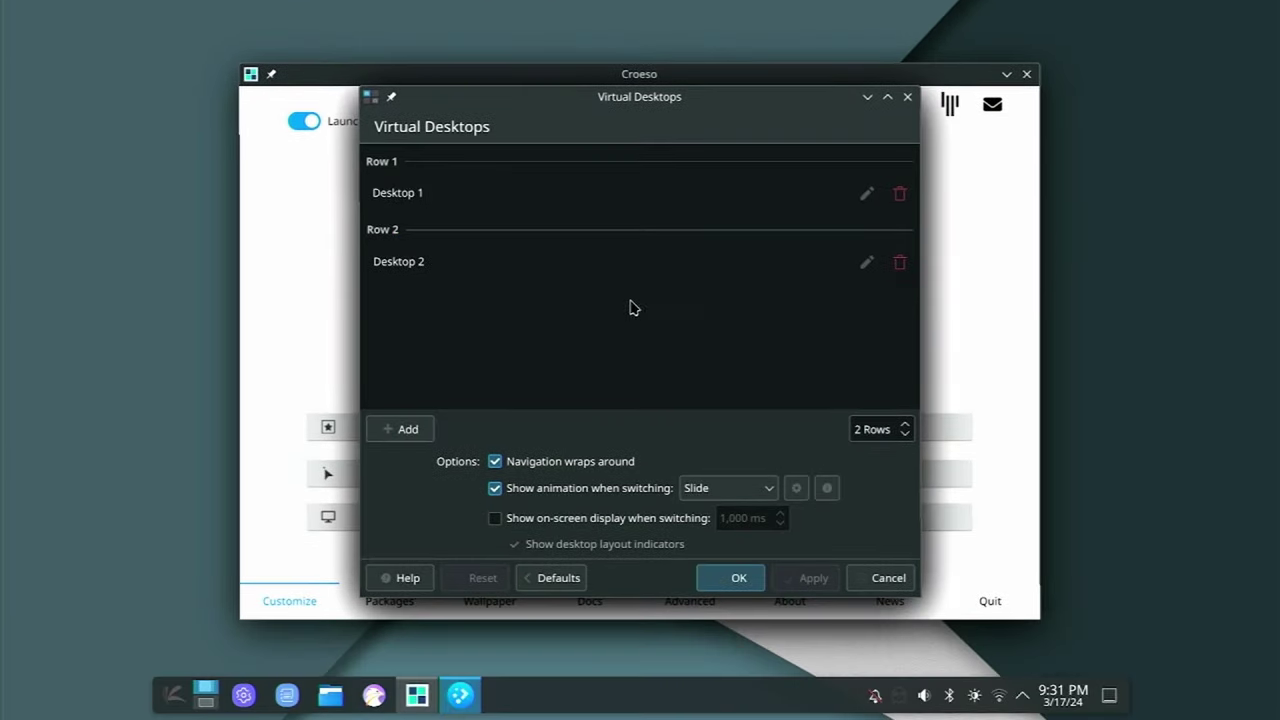
# Step: Arrange the virtual desktops in 1 row, add two more desktops, and apply the changes
pyautogui.click(904, 425)
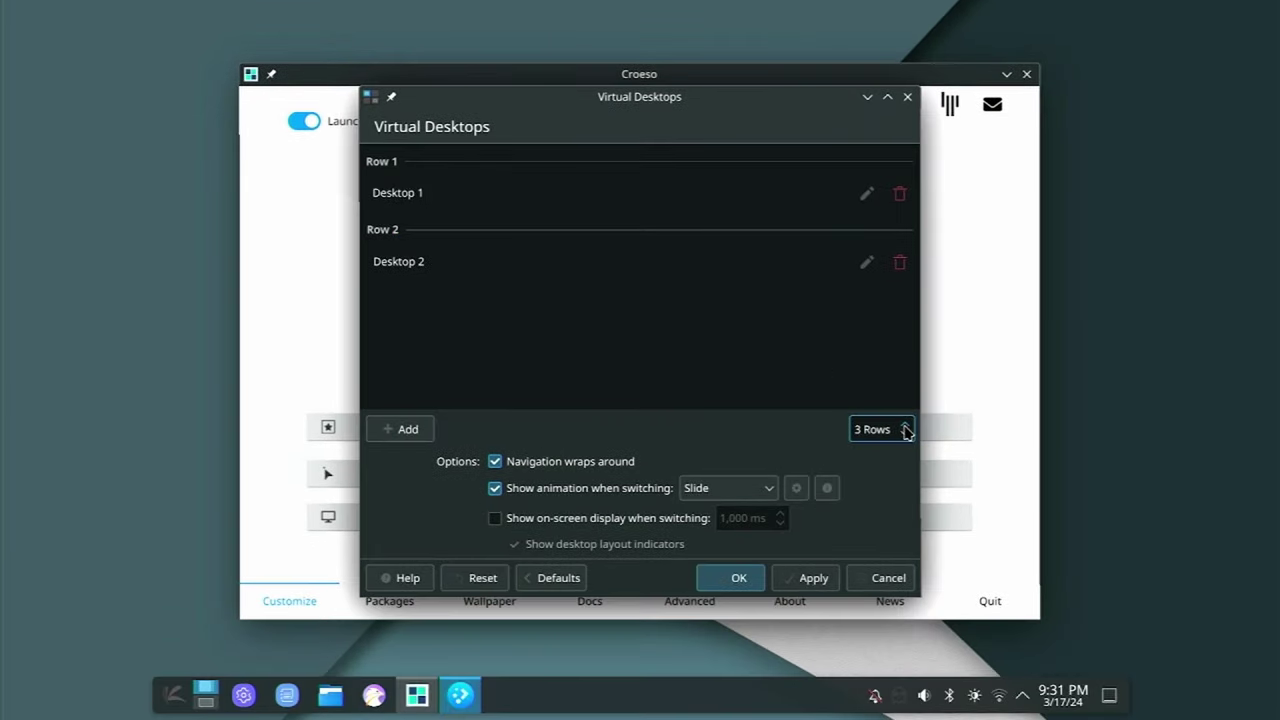
pyautogui.click(906, 435)
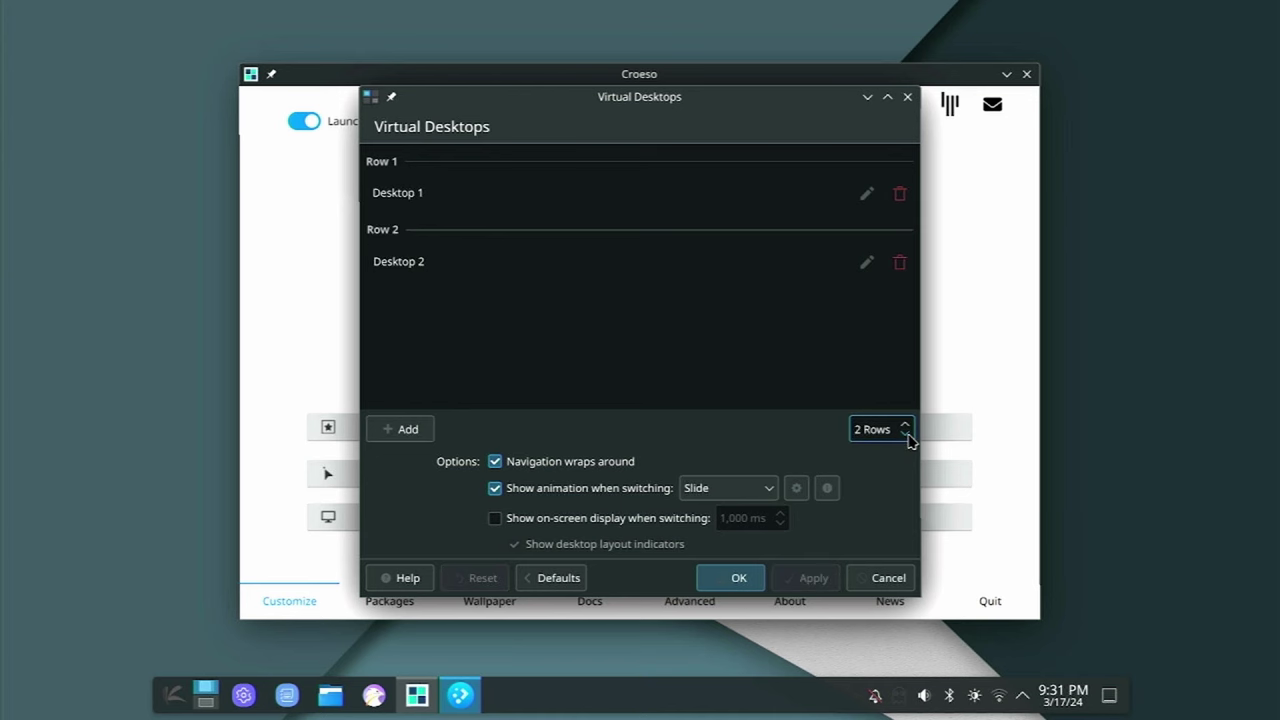
pyautogui.click(906, 435)
pyautogui.click(400, 432)
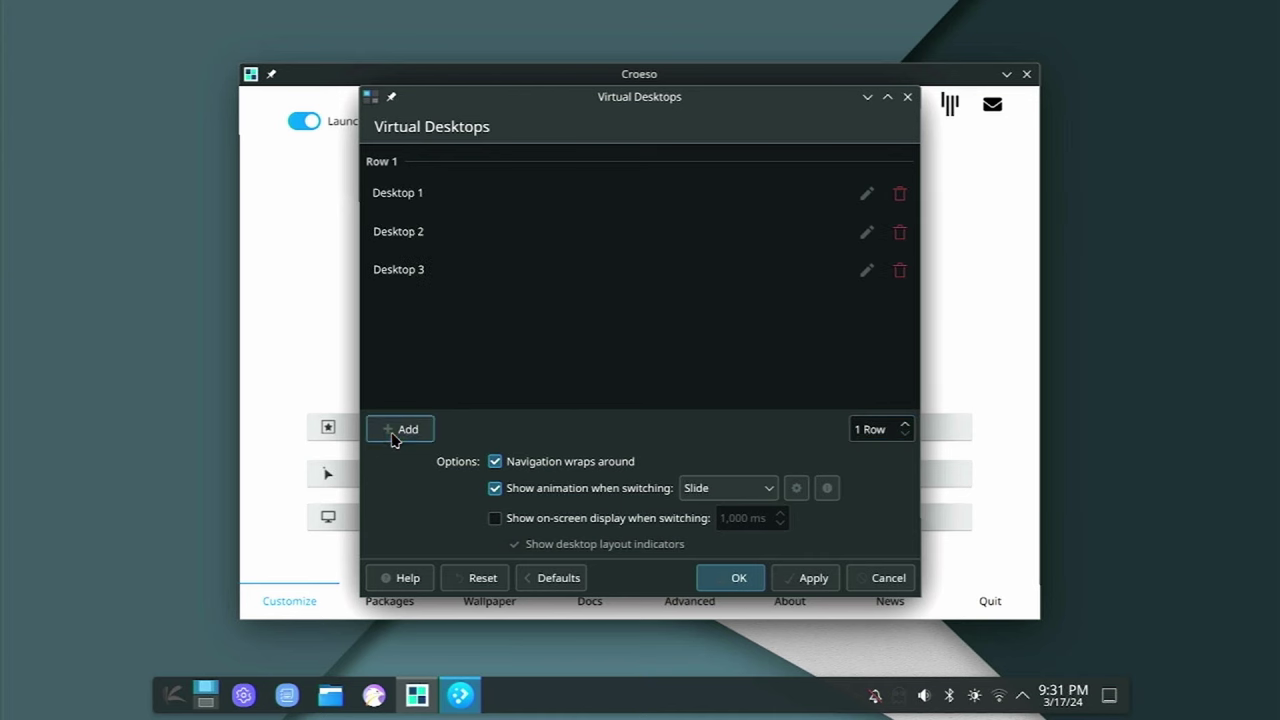
pyautogui.click(400, 432)
pyautogui.click(810, 580)
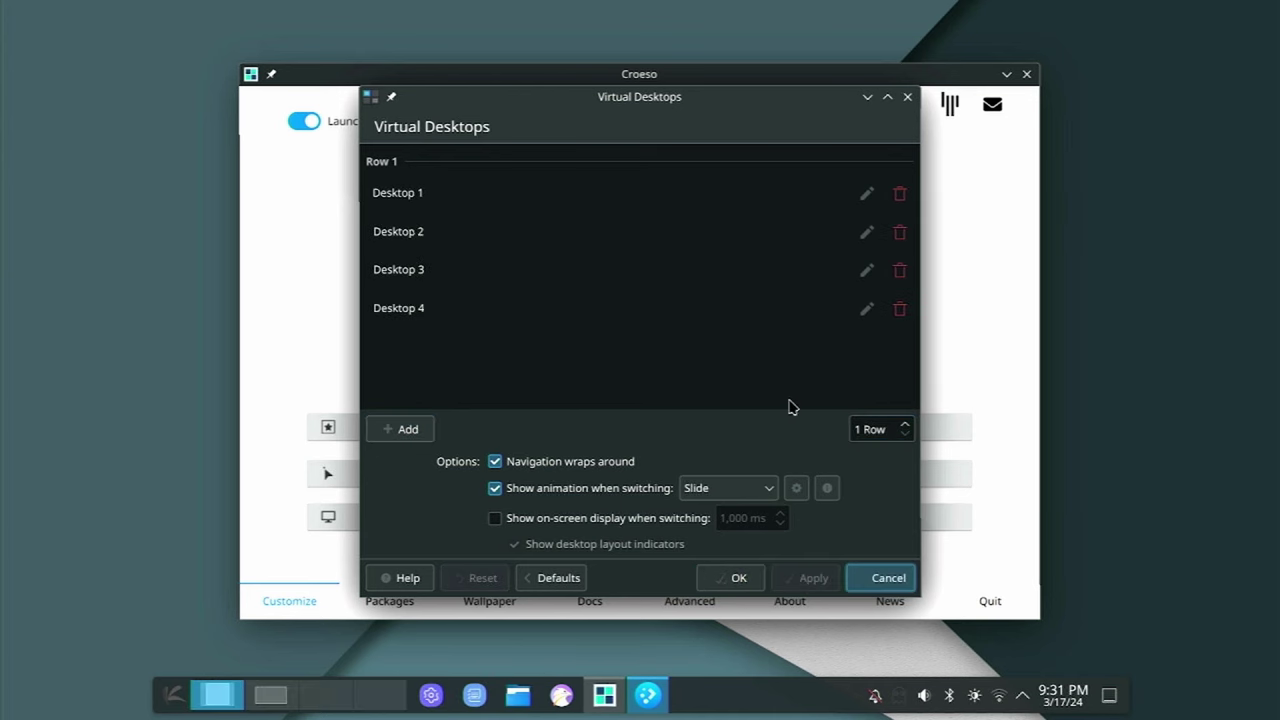
# Step: Try switching back and forth between the first two desktops, and close the Virtual Desktops settings with the changes accepted
pyautogui.press('ctrl+super+Right')
pyautogui.press('ctrl+super+Left')
pyautogui.press('ctrl+super+Right')
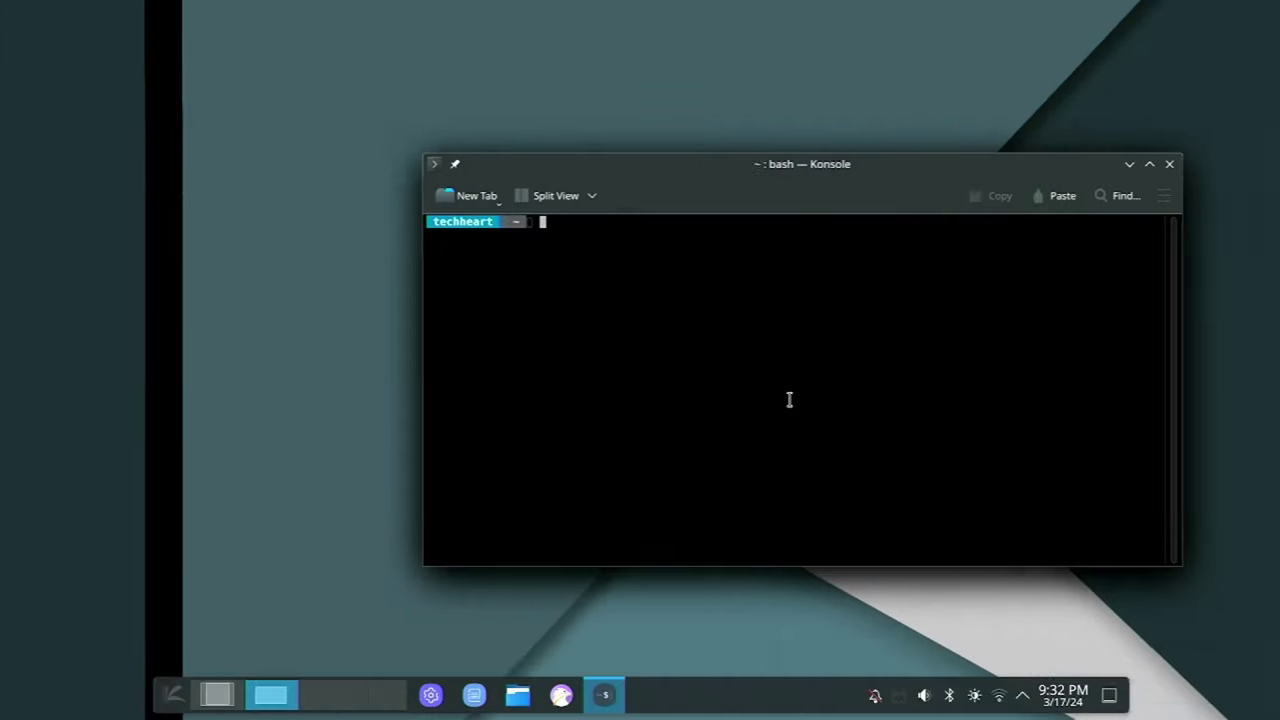
pyautogui.press('ctrl+super+Left')
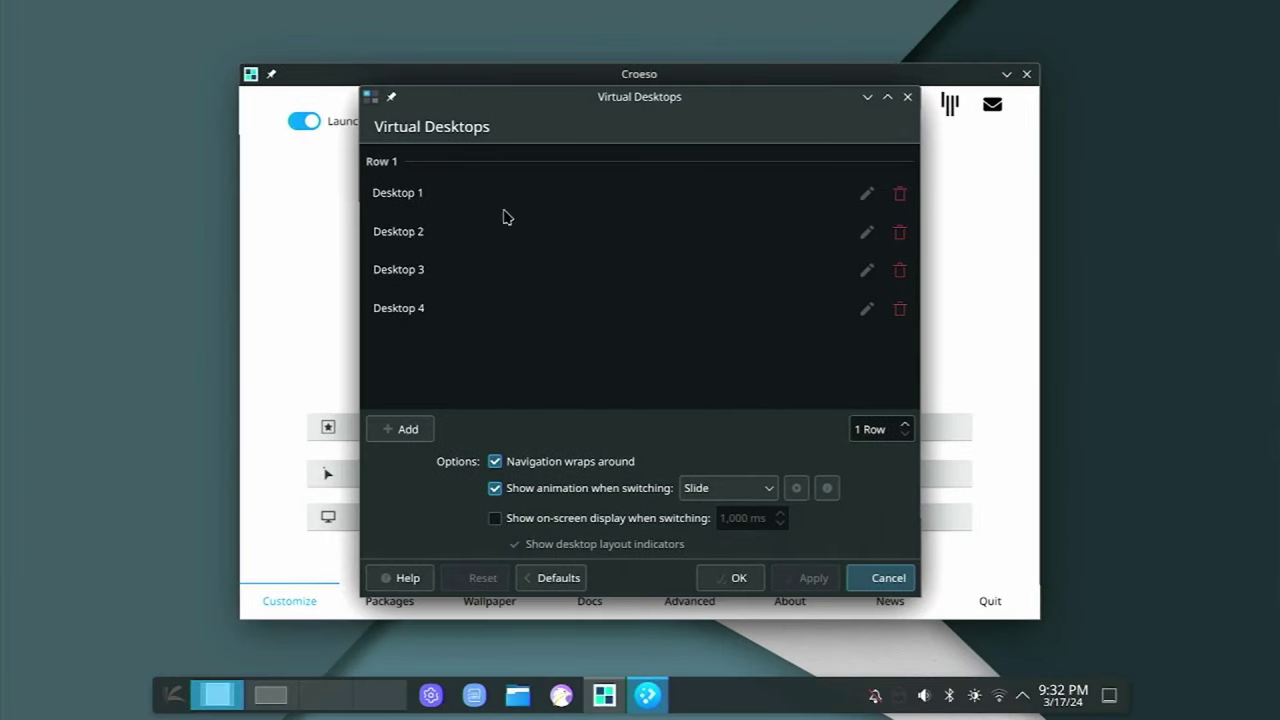
pyautogui.click(733, 582)
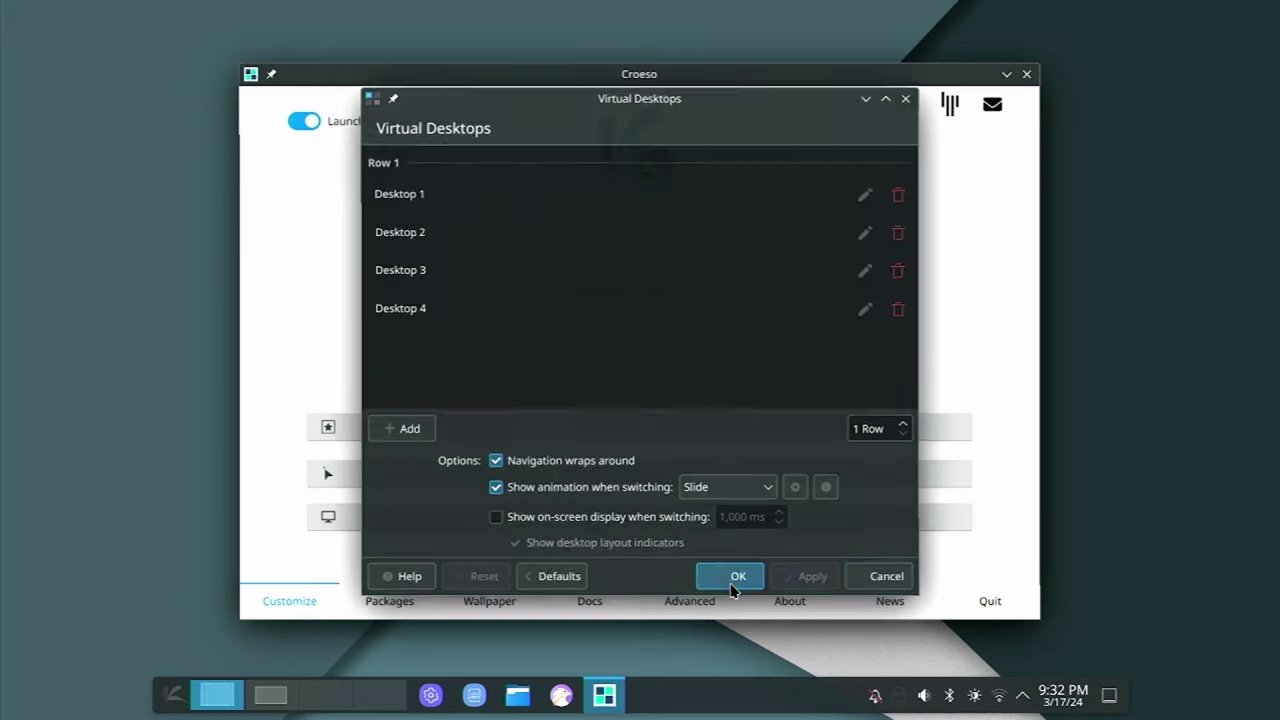
# Step: Minimize Croeso, open System Settings, and search its pages for "cube"
pyautogui.click(1006, 74)
pyautogui.press('super')
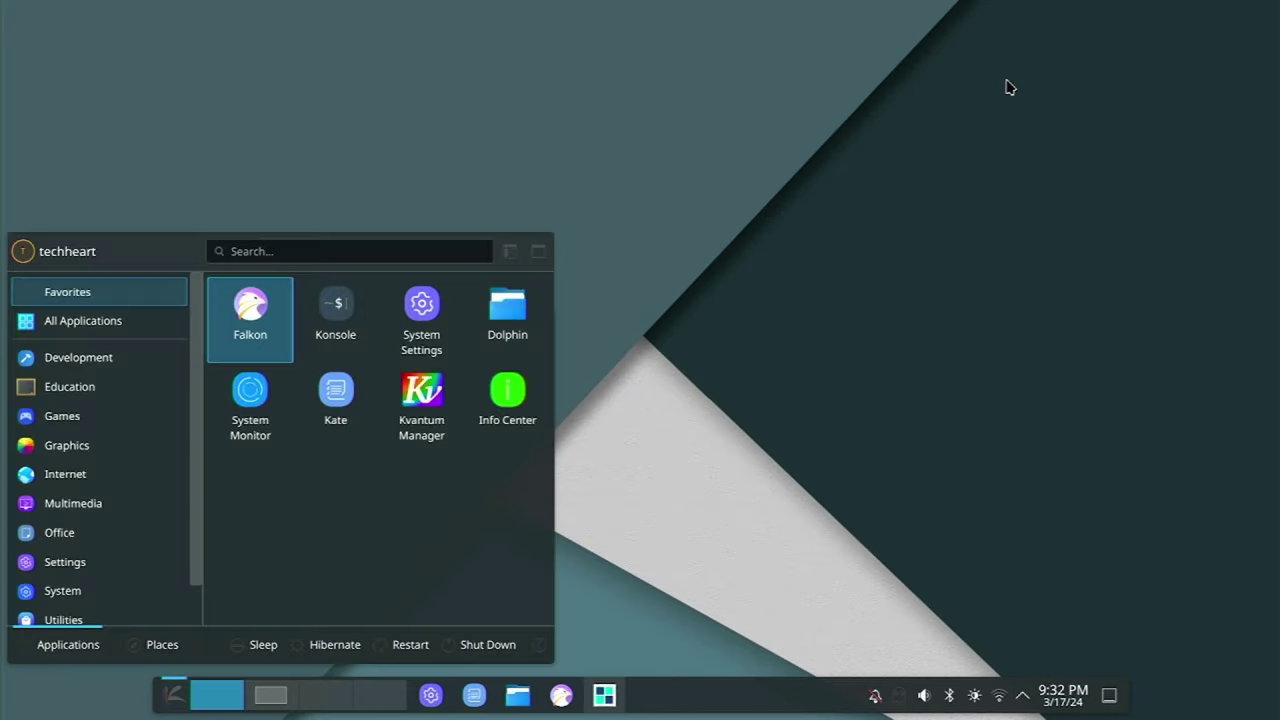
pyautogui.write('setting')
pyautogui.press('Return')
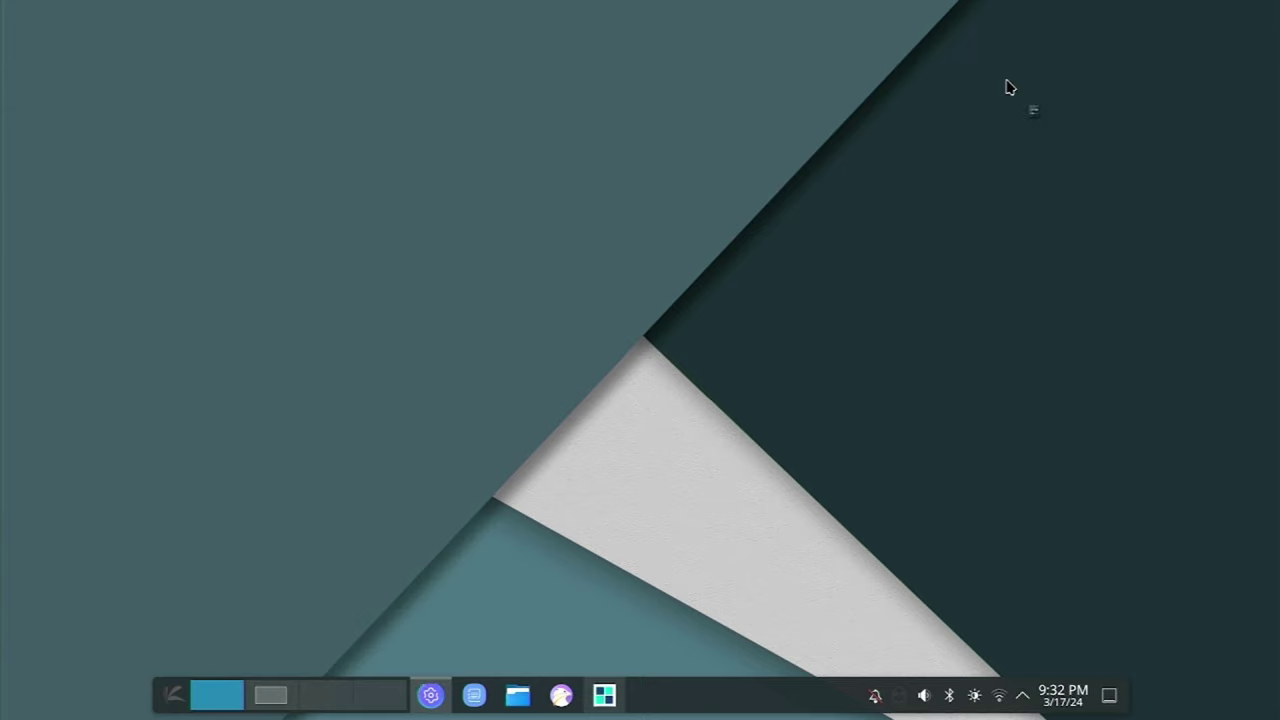
pyautogui.write('cube')
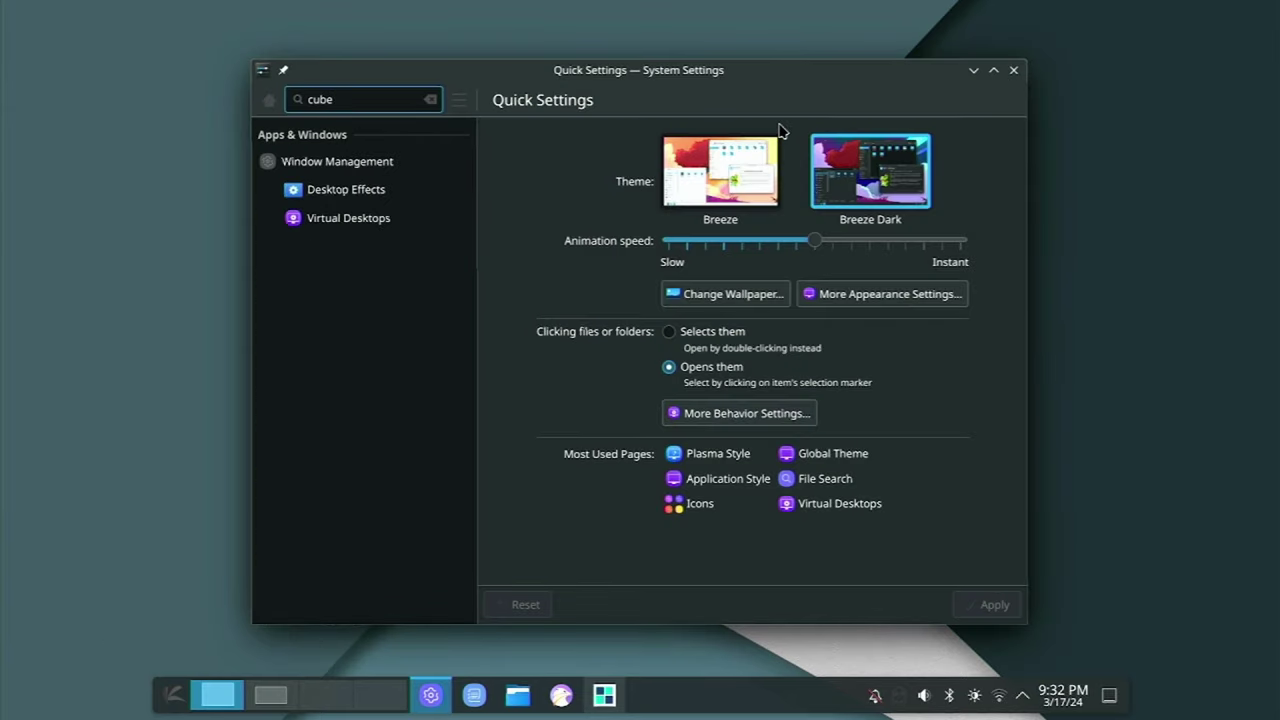
# Step: Find the Cube effect among the Desktop Effects, enable it, and apply the change
pyautogui.click(415, 198)
pyautogui.click(745, 152)
pyautogui.write('cube')
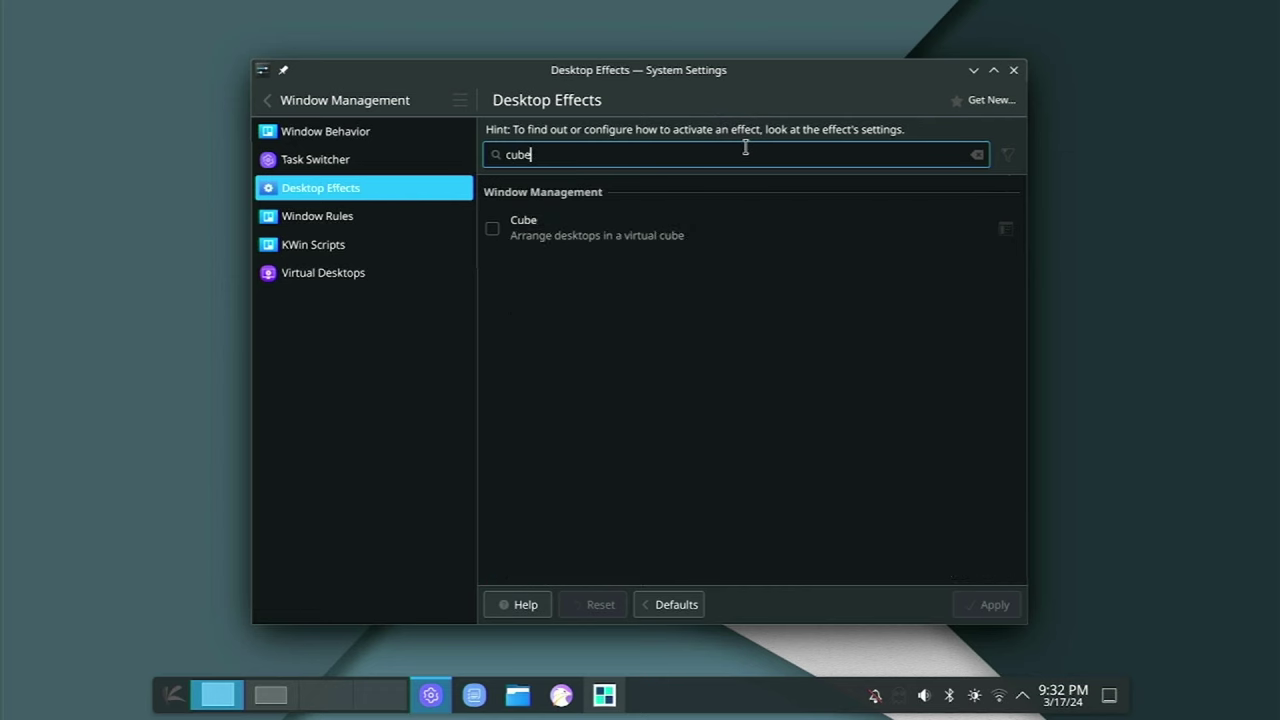
pyautogui.click(492, 228)
pyautogui.click(988, 604)
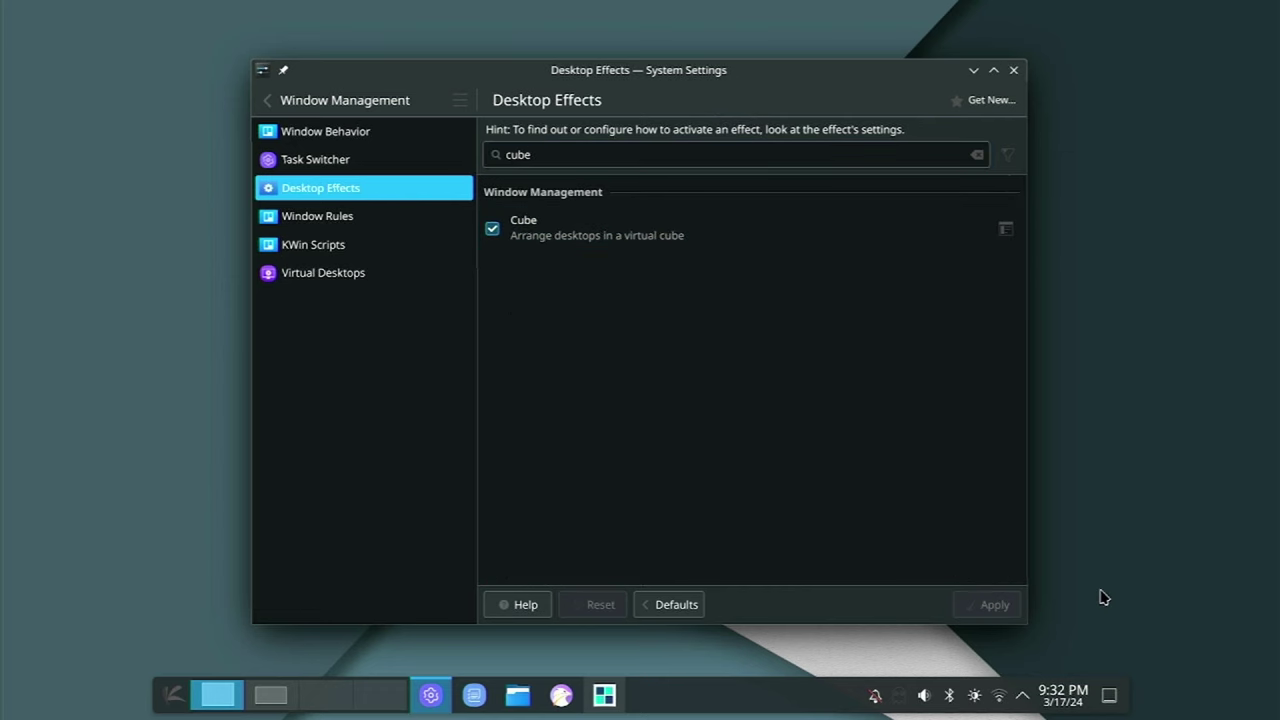
# Step: Display the desktops as a cube, return to the current desktop, and close System Settings
pyautogui.press('super+c')
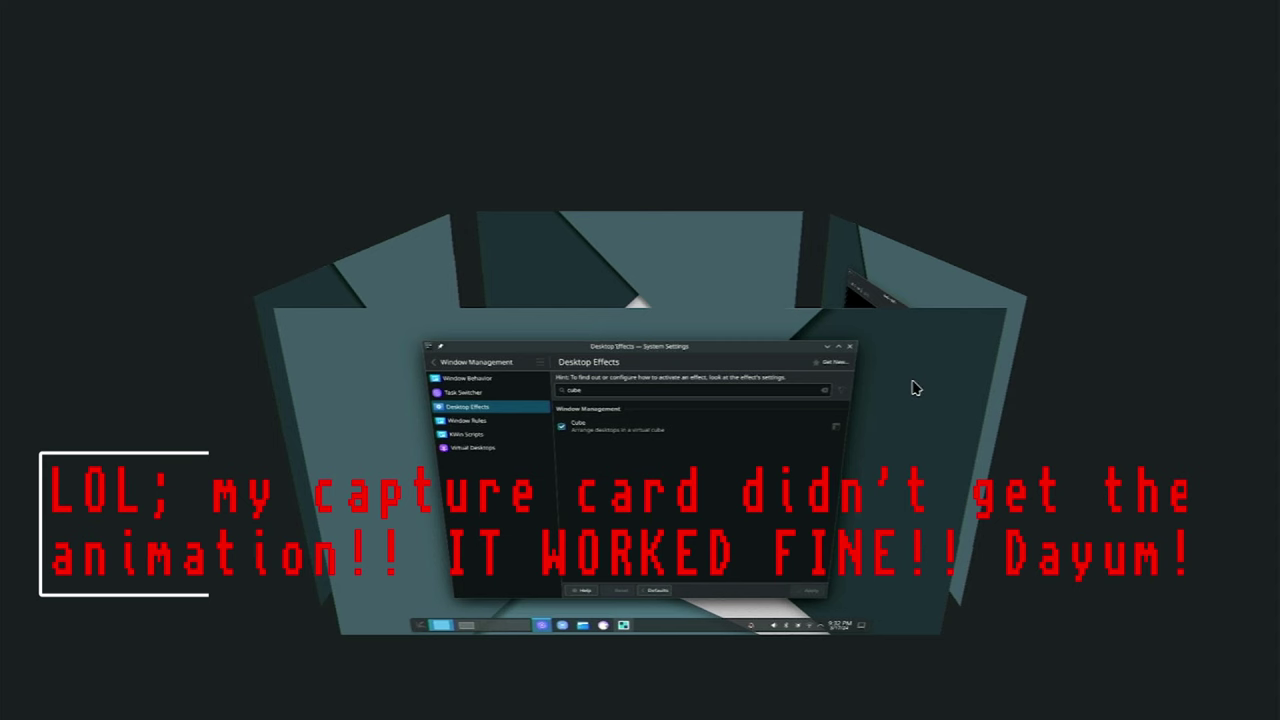
pyautogui.click(785, 360)
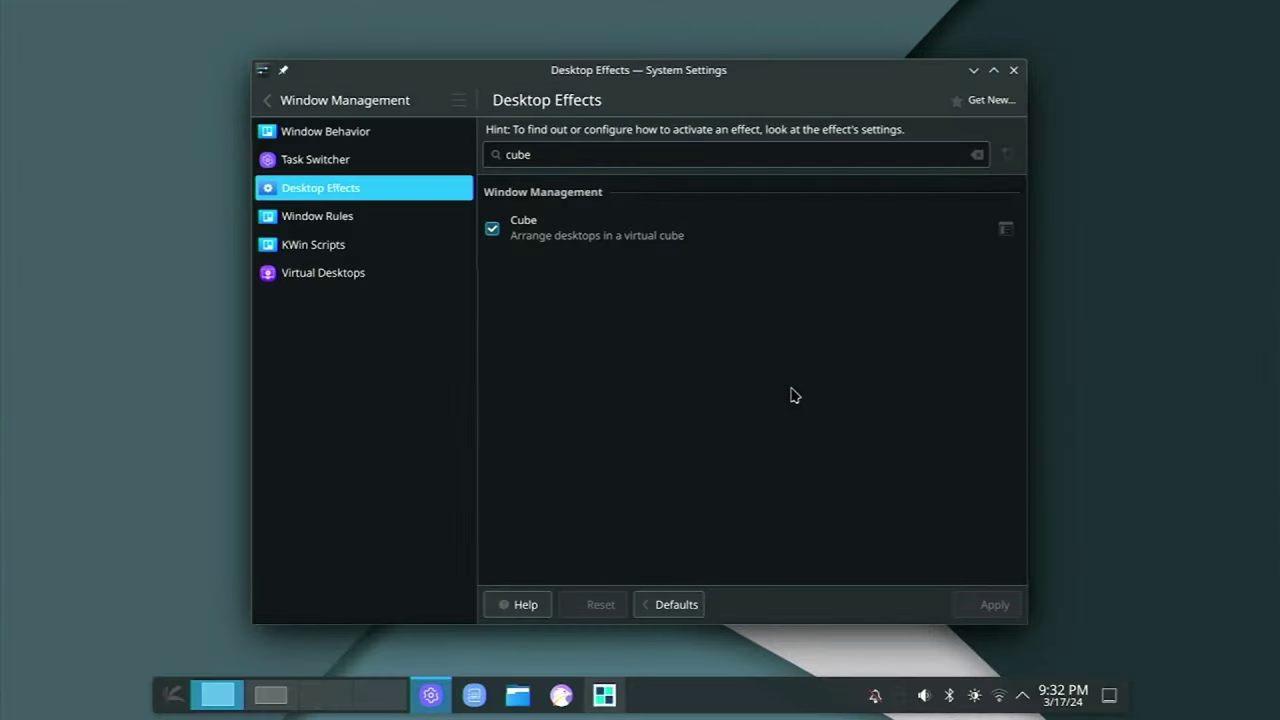
pyautogui.click(1013, 70)
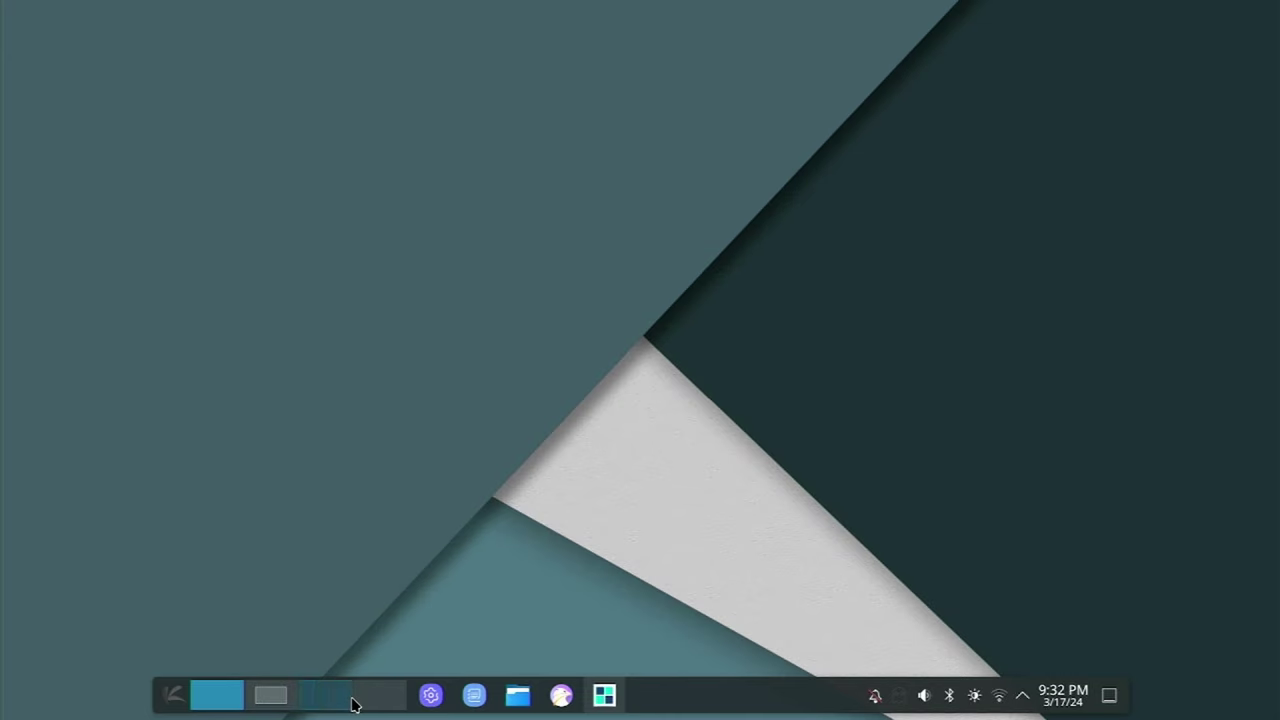
# Step: Remove the virtual desktop pager from the panel in edit mode, and leave edit mode
pyautogui.rightClick(687, 692)
pyautogui.click(737, 669)
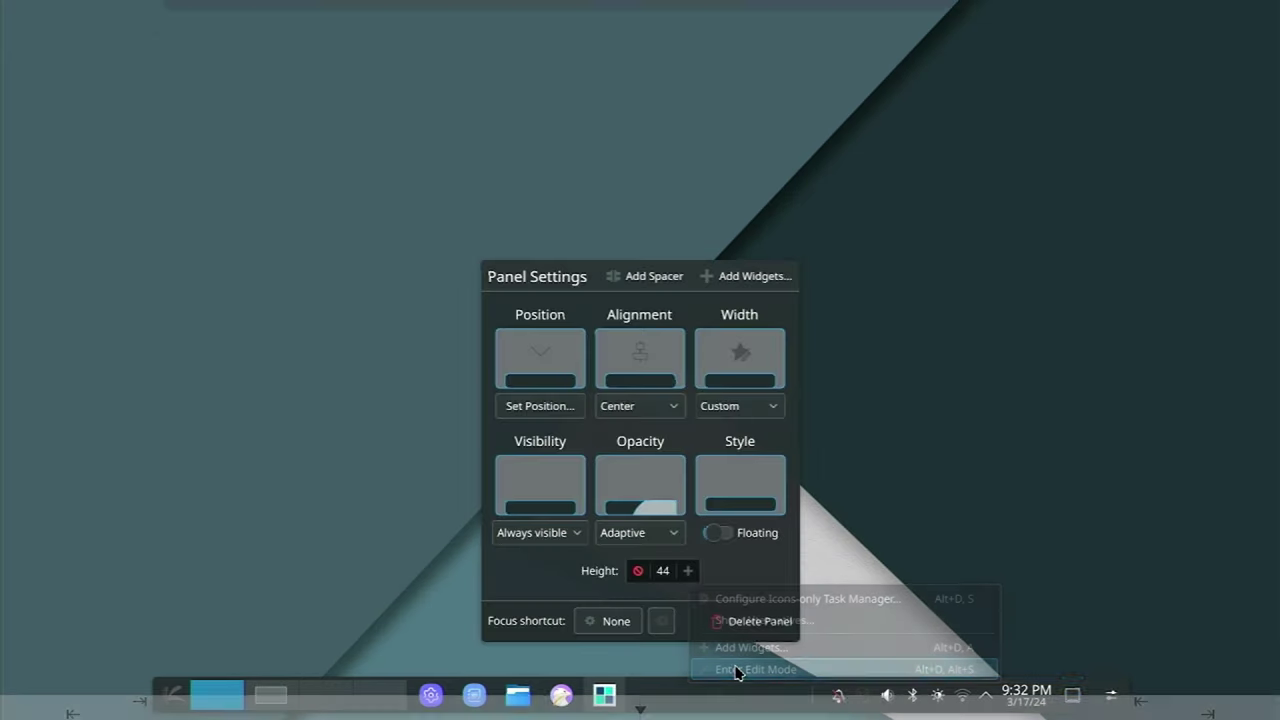
pyautogui.moveTo(270, 694)
pyautogui.click(280, 567)
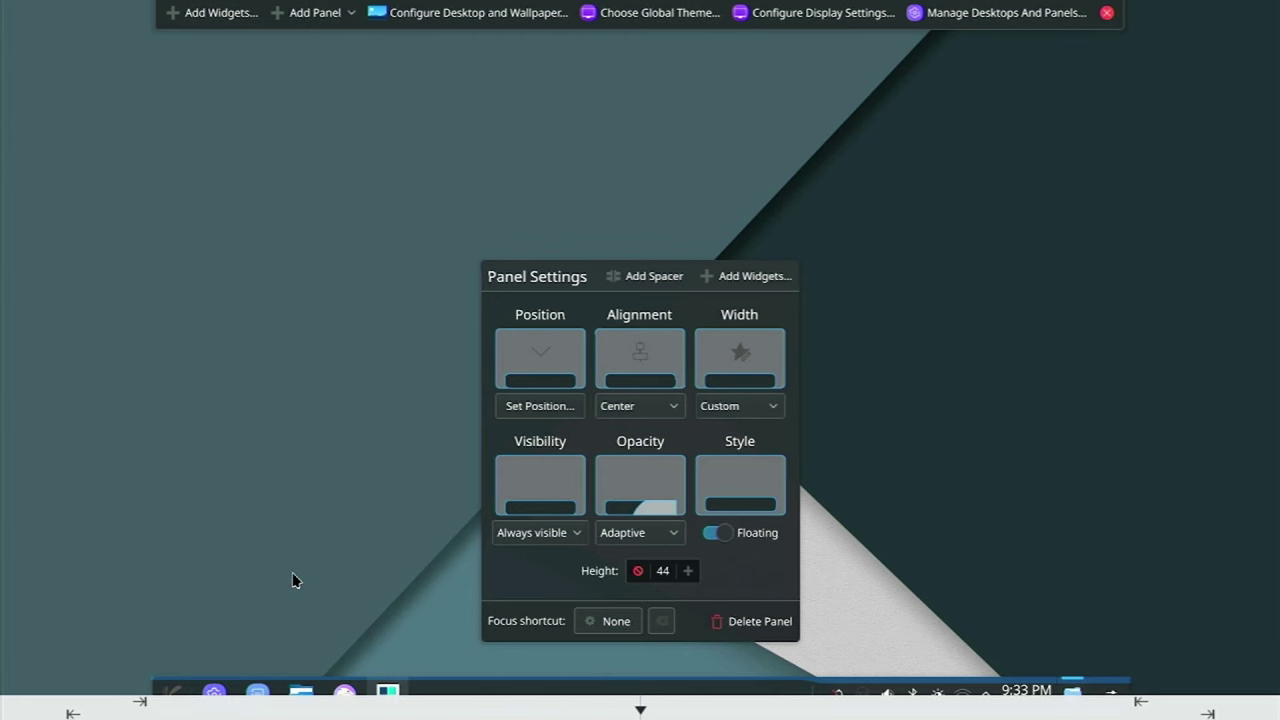
pyautogui.click(1107, 12)
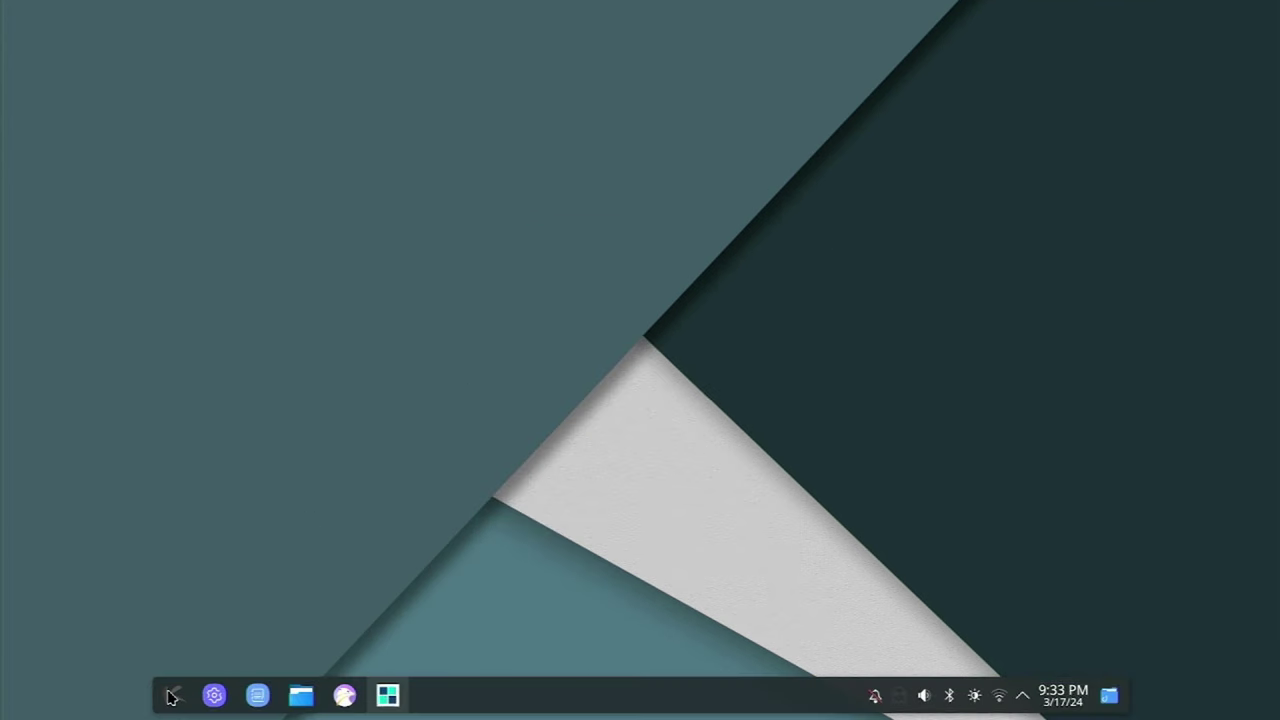
# Step: Find the package manager Octopi by searching for "software", launch it, and move its window to the screen's upper-left corner
pyautogui.click(172, 694)
pyautogui.write('software')
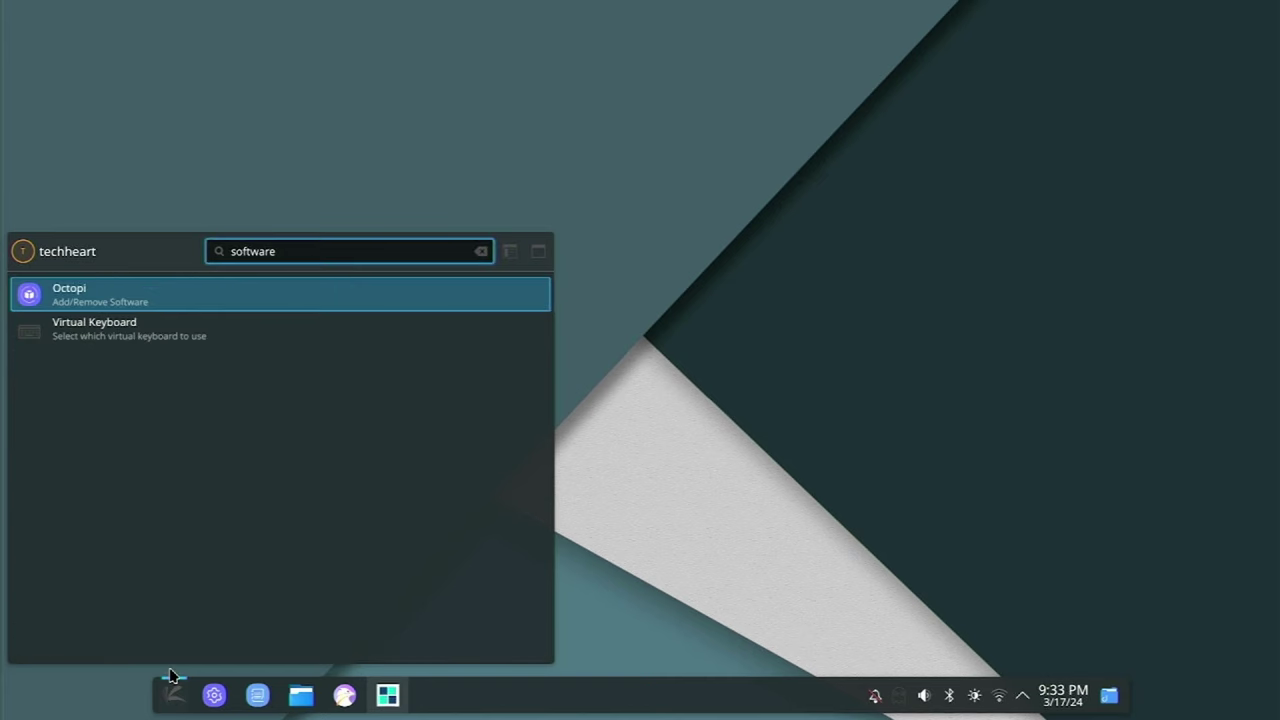
pyautogui.press('Return')
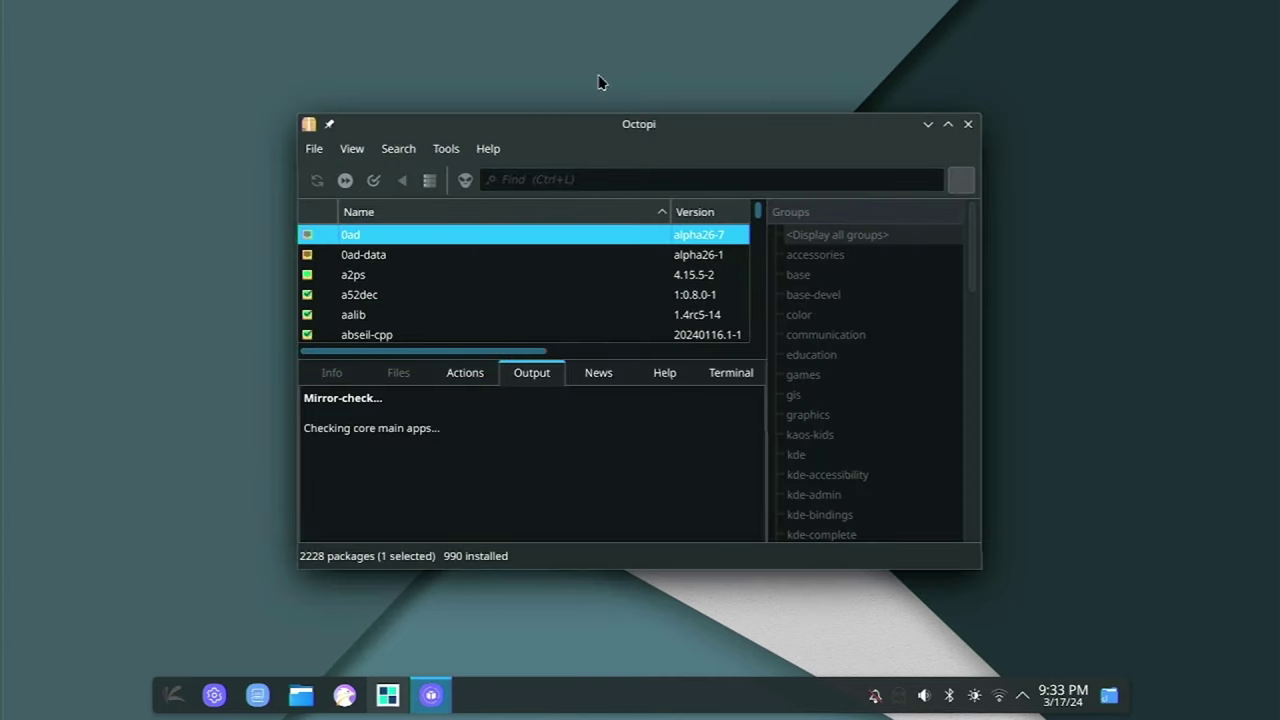
pyautogui.moveTo(648, 130); pyautogui.dragTo(352, 20)
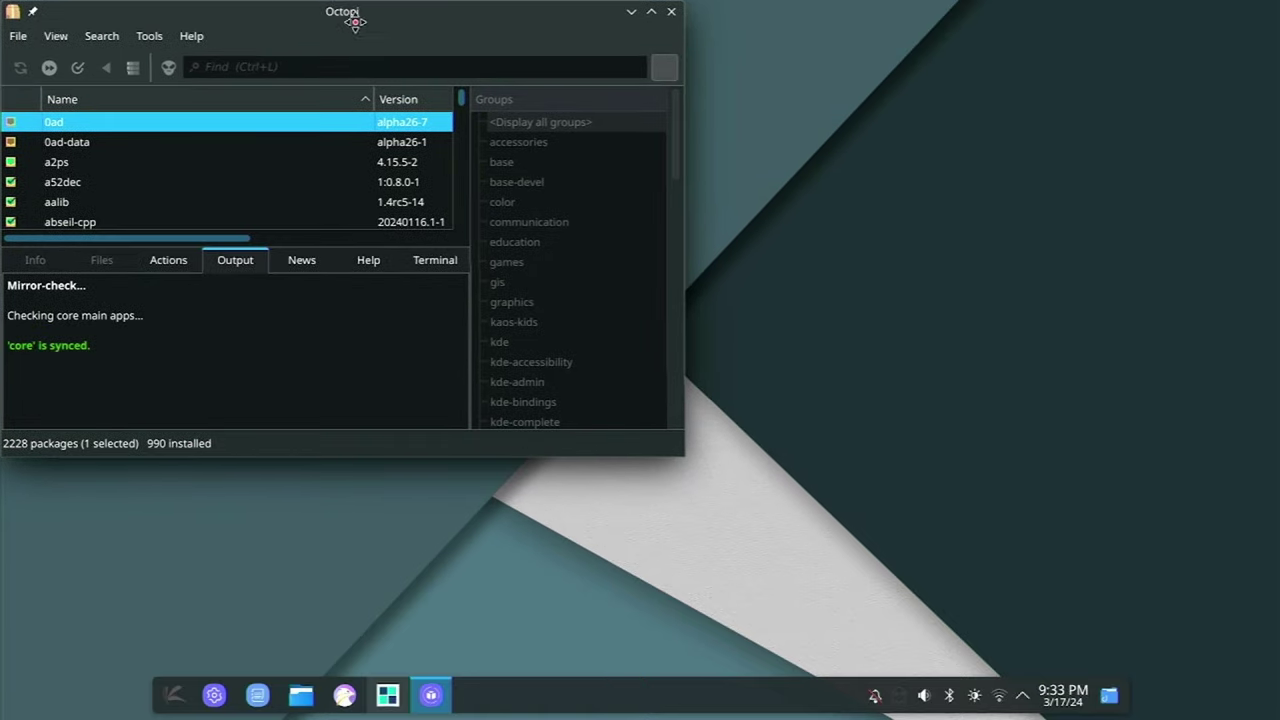
# Step: Search the packages for "gimp" and mark the gimp package for installation
pyautogui.click(277, 70)
pyautogui.write('gimp')
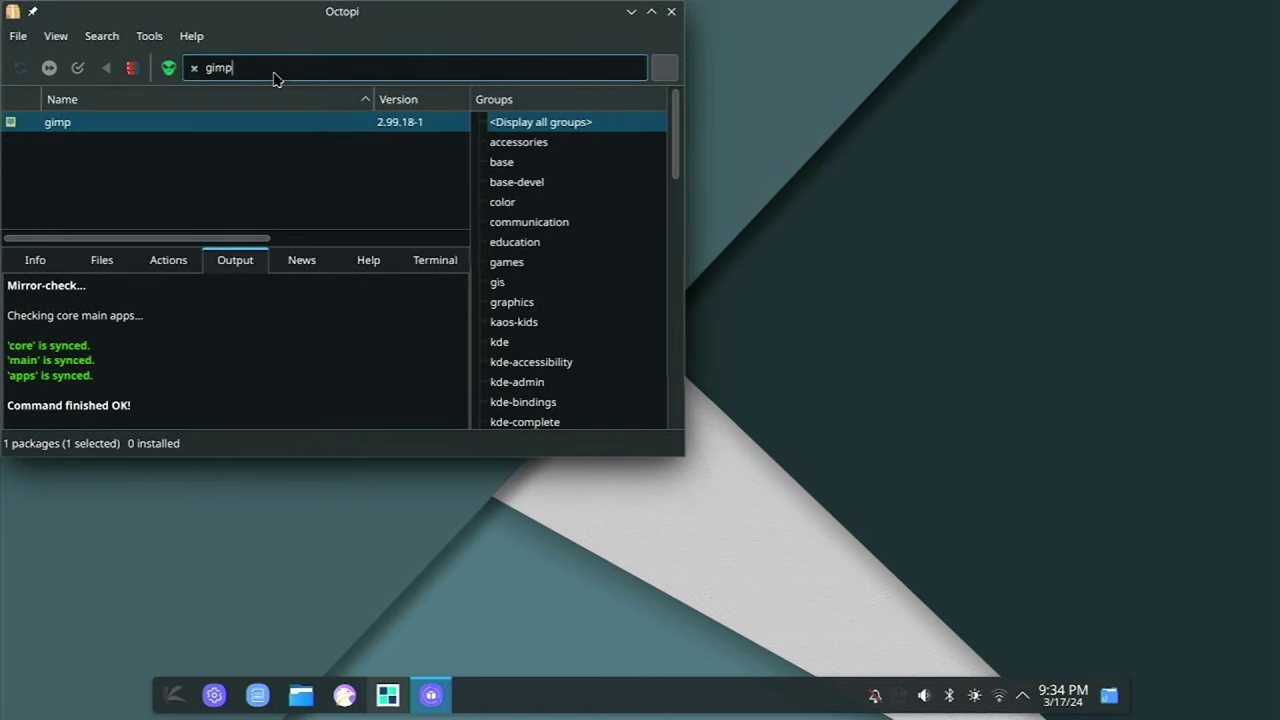
pyautogui.click(190, 123)
pyautogui.rightClick(190, 123)
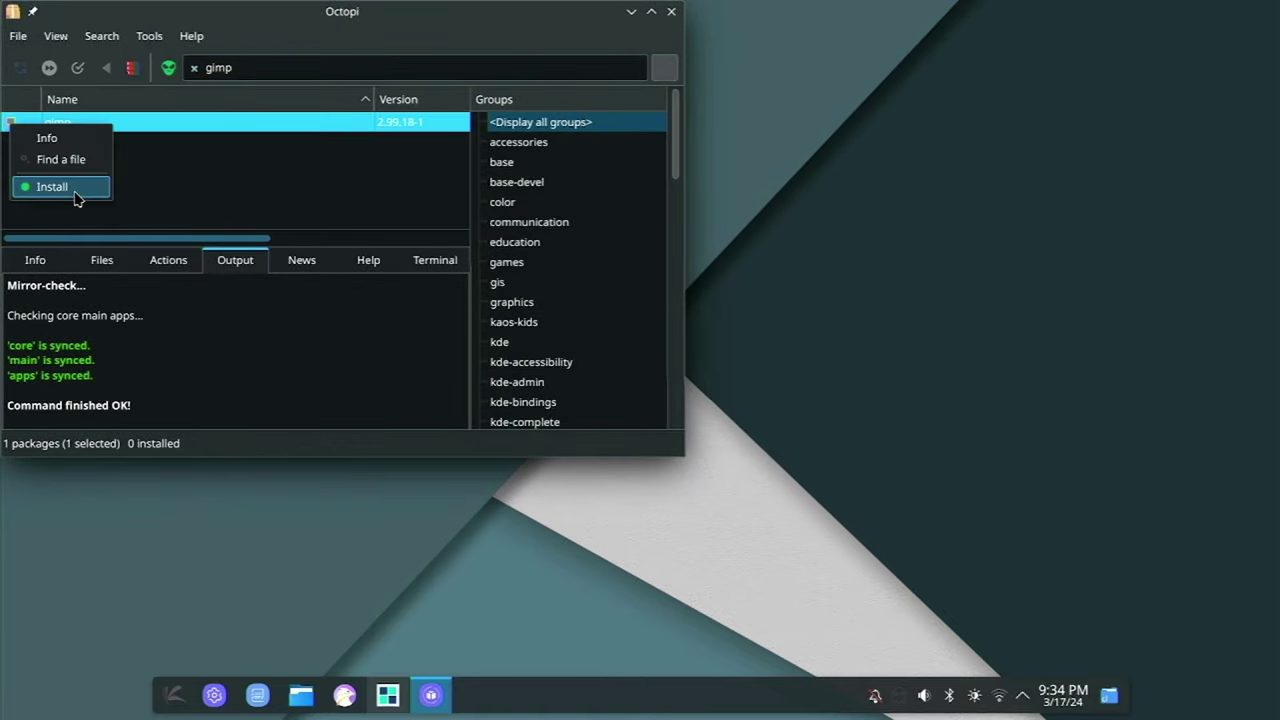
pyautogui.click(78, 189)
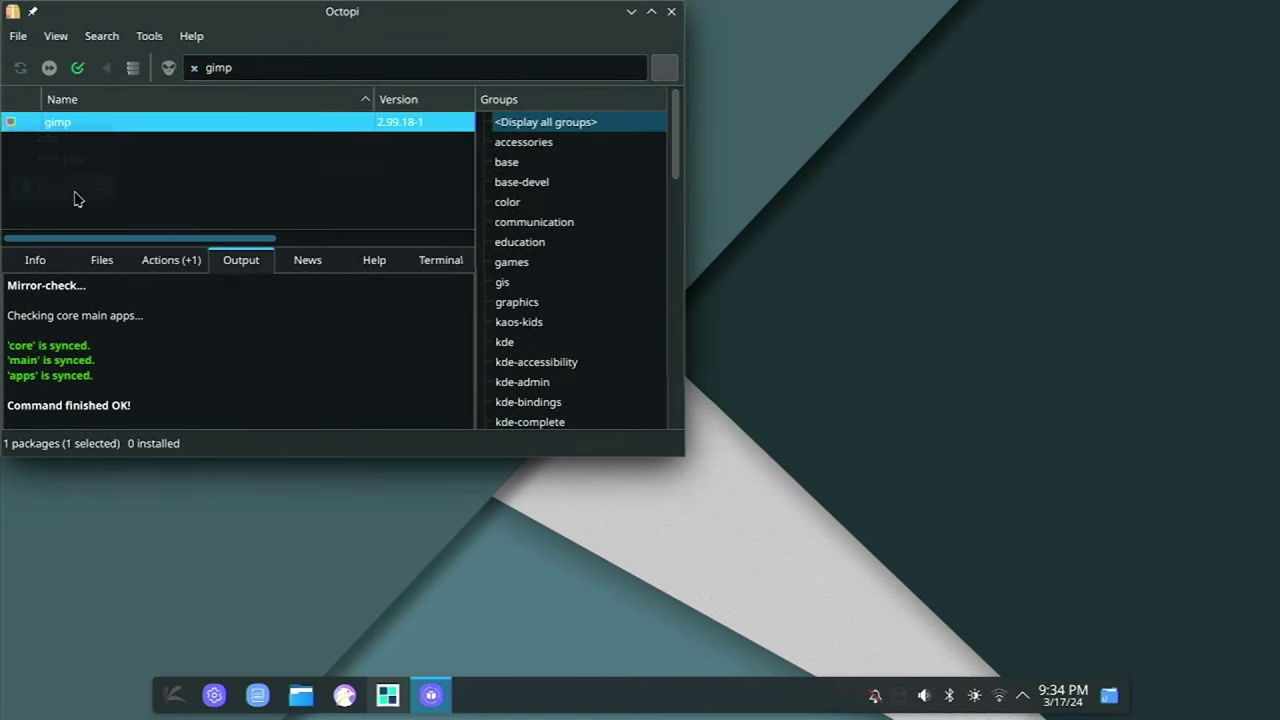
# Step: Commit the gimp installation, confirm the packages to retrieve, and authorize it with the administrator password
pyautogui.click(78, 68)
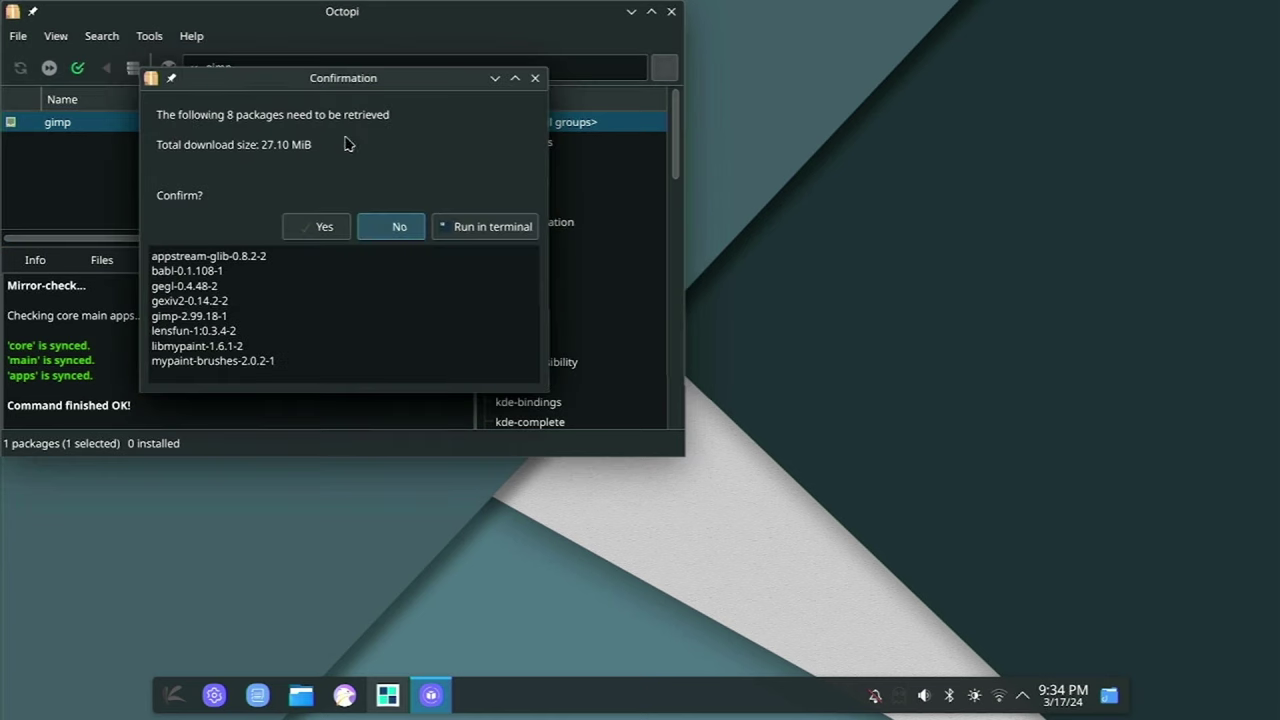
pyautogui.moveTo(186, 258); pyautogui.dragTo(262, 362)
pyautogui.click(257, 363)
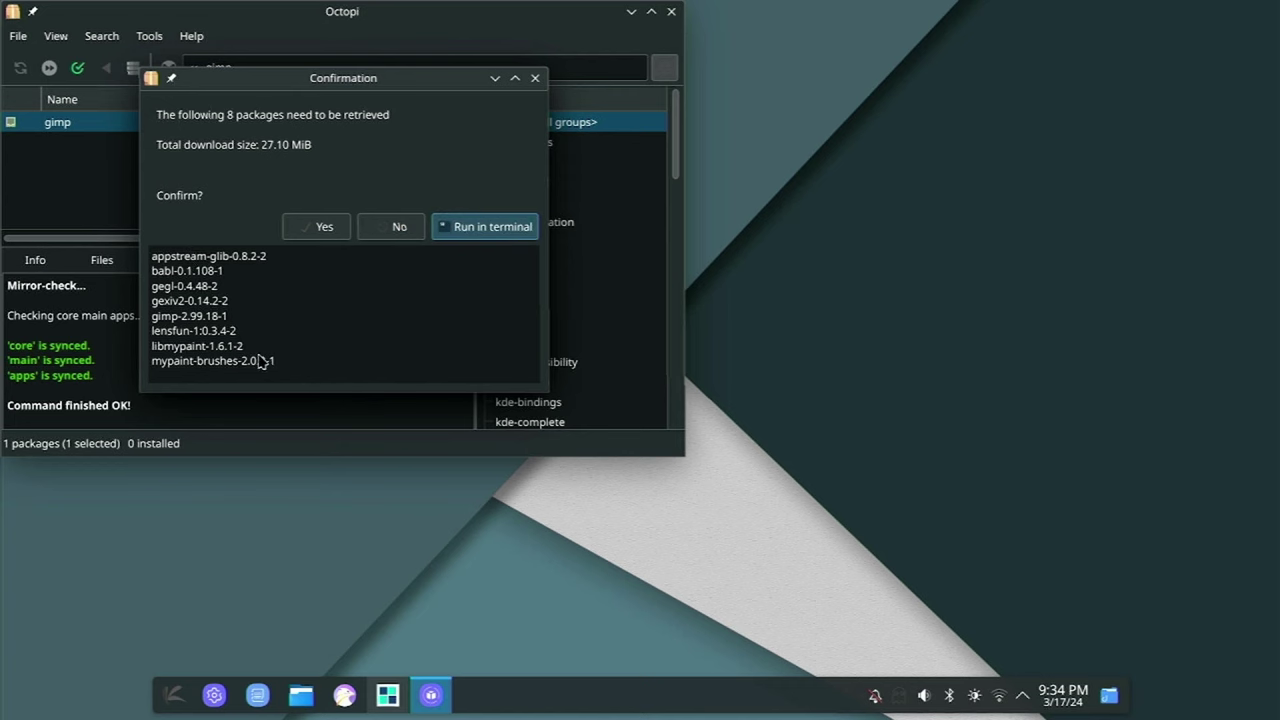
pyautogui.click(318, 236)
pyautogui.write('****')
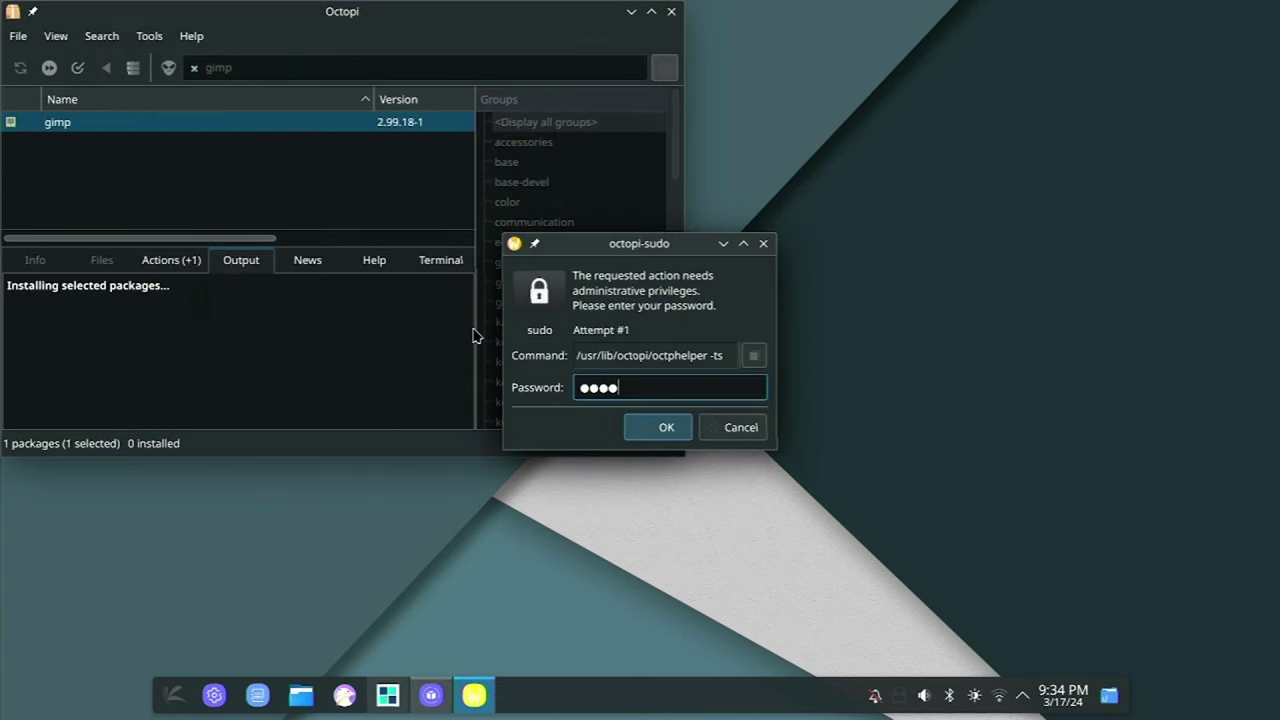
pyautogui.write('********')
pyautogui.press('Return')
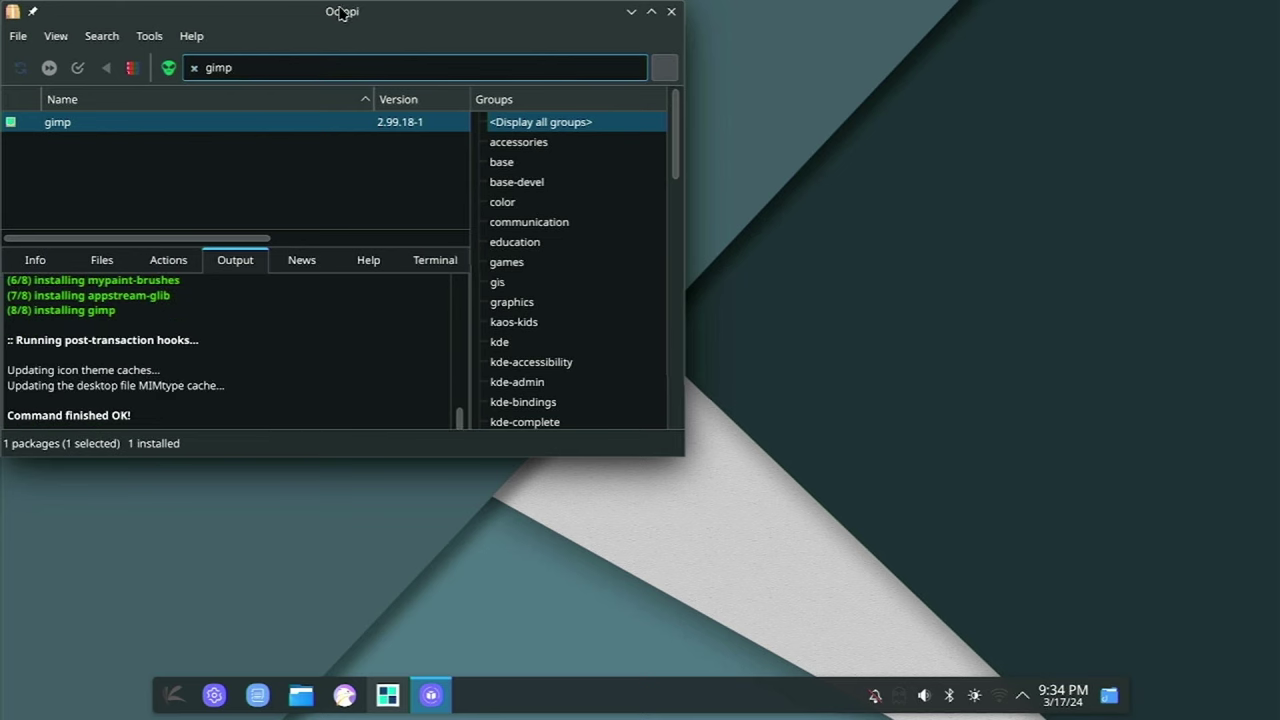
# Step: Move the Octopi window away from the corner, launch GIMP, and close its welcome dialog
pyautogui.moveTo(343, 12); pyautogui.dragTo(448, 85)
pyautogui.press('super')
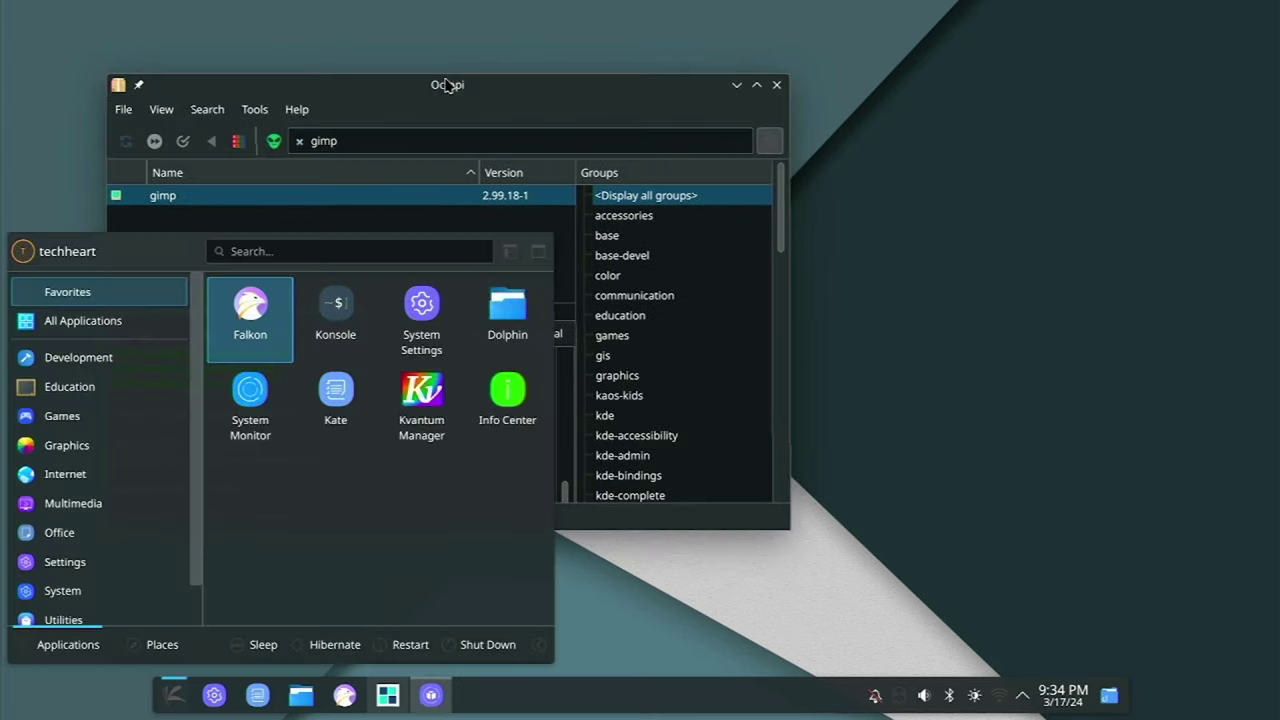
pyautogui.write('gim')
pyautogui.press('Return')
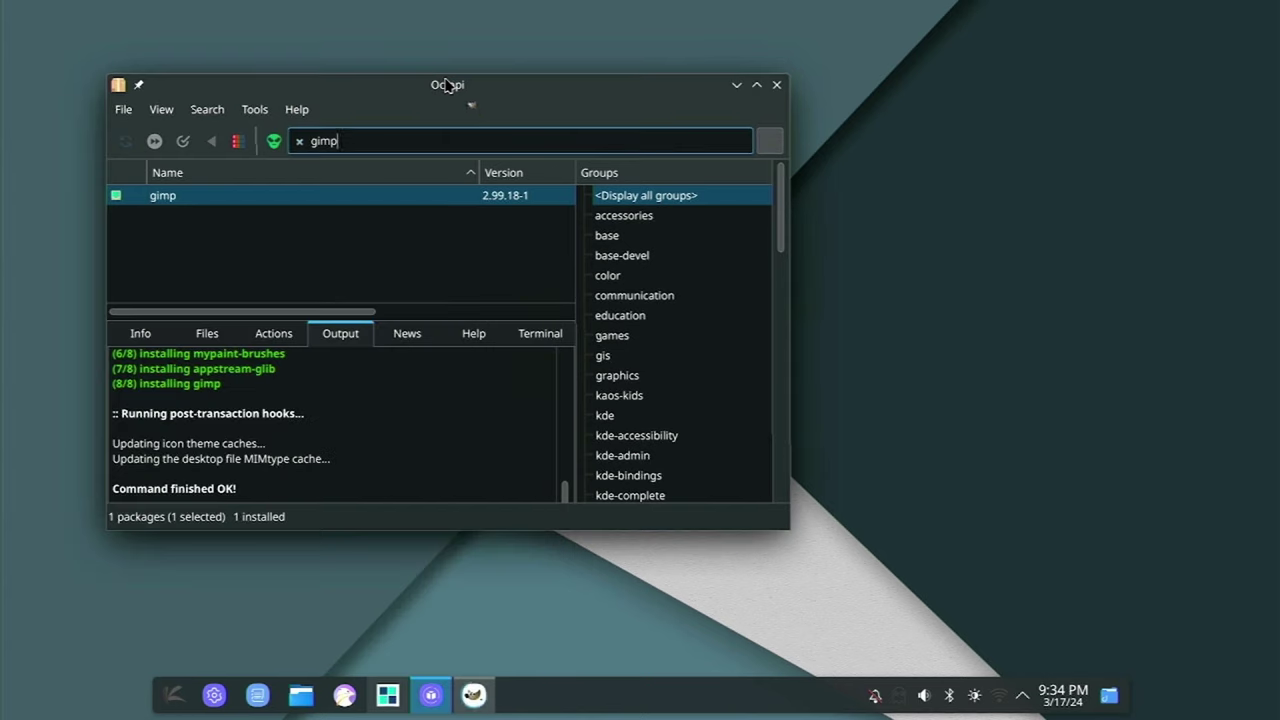
pyautogui.moveTo(585, 228); pyautogui.dragTo(807, 208)
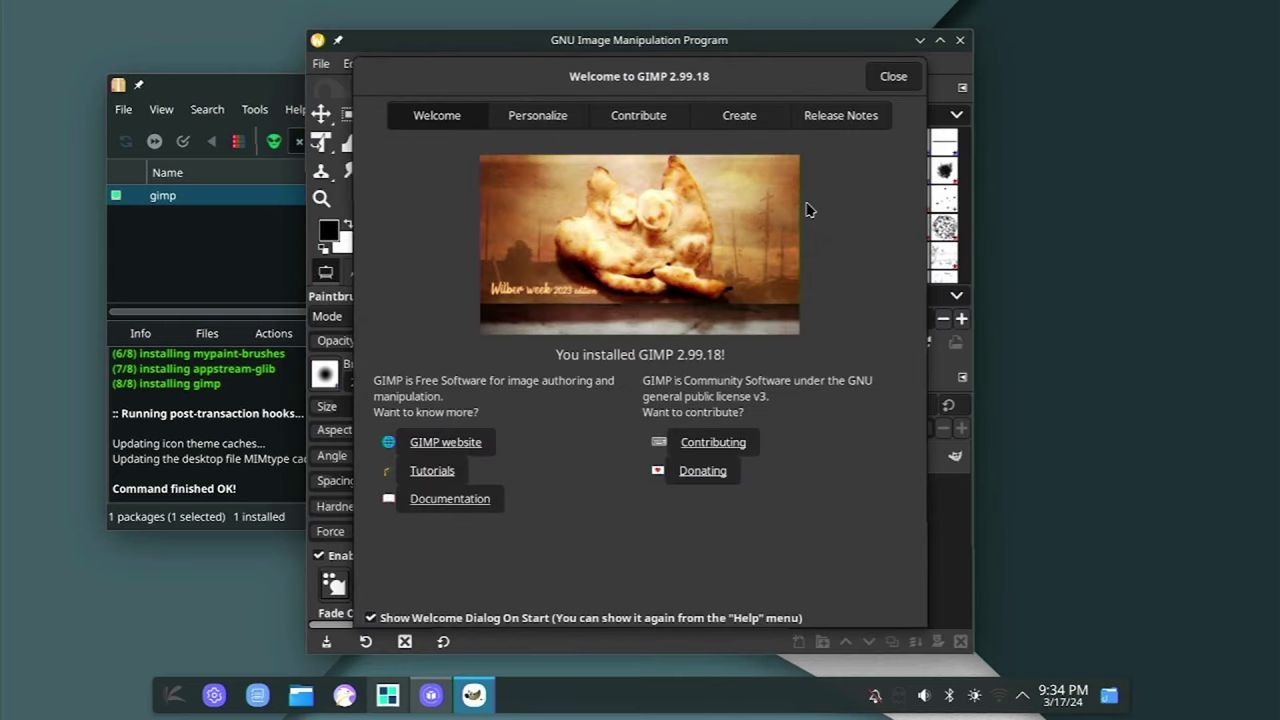
pyautogui.click(893, 76)
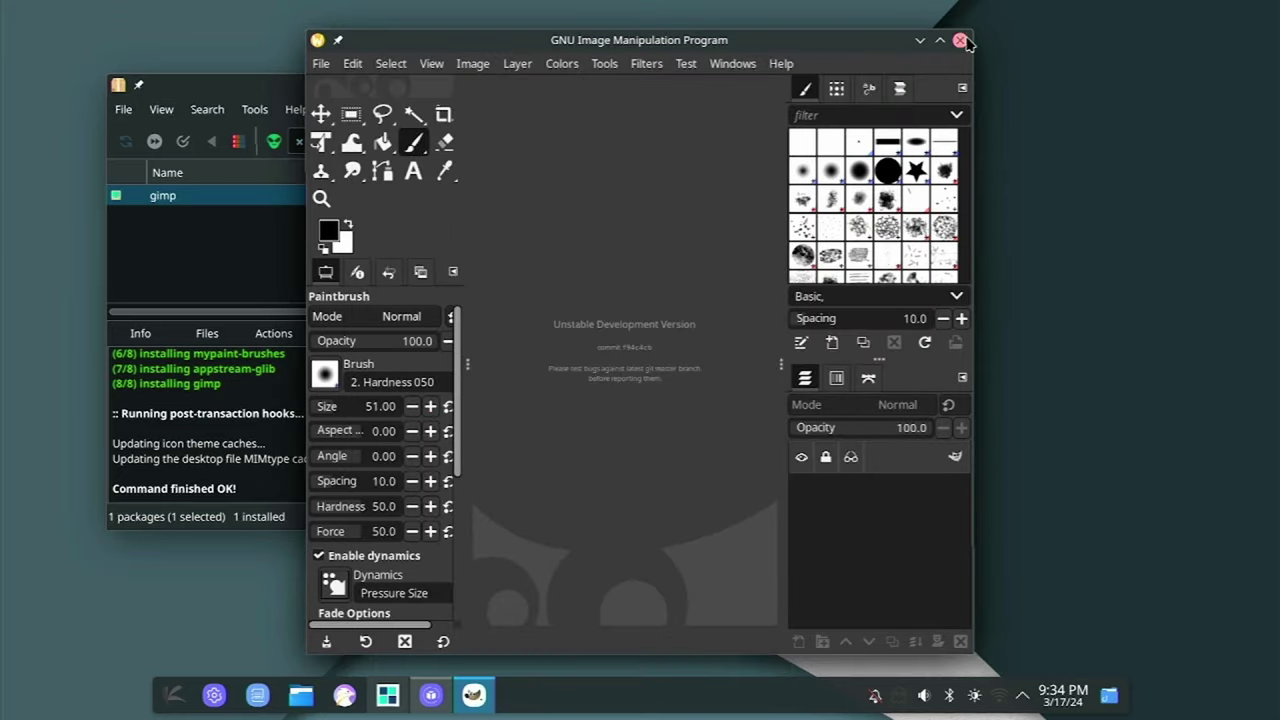
# Step: Close the GIMP and Octopi windows to clear the desktop
pyautogui.click(960, 40)
pyautogui.click(774, 89)
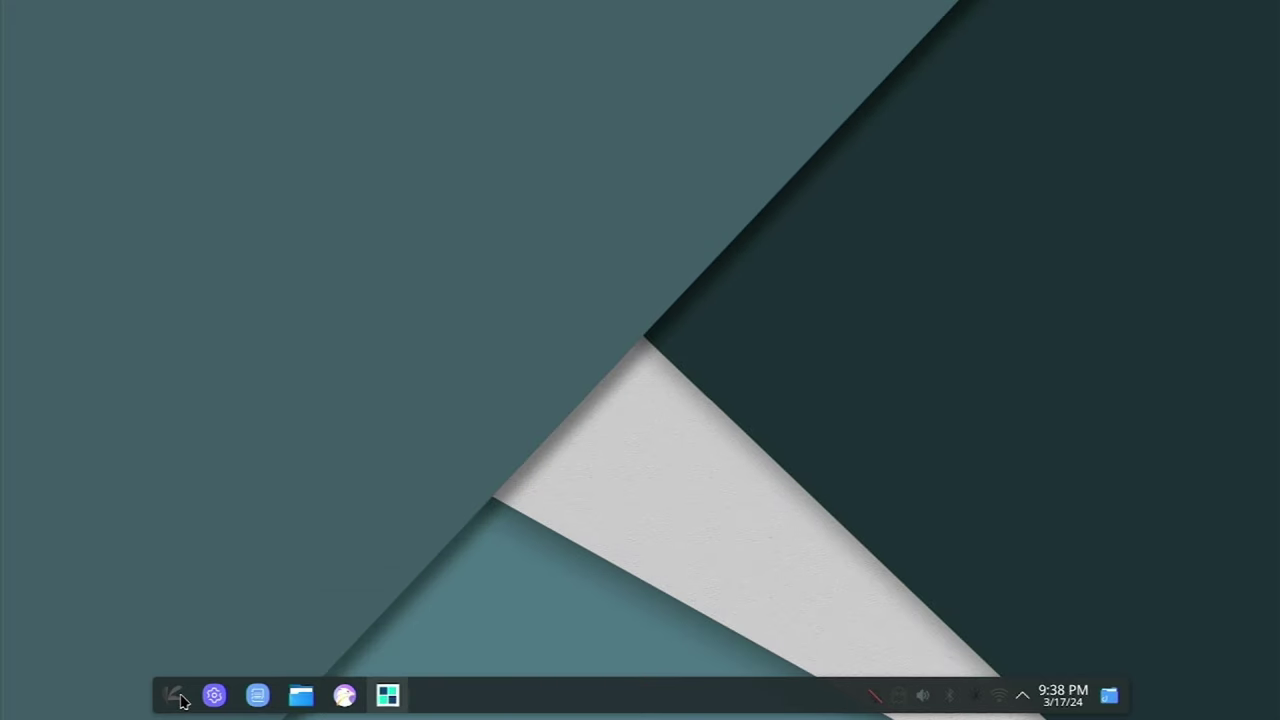
# Step: Find System Settings by searching for "settings", launch it, and move its window slightly higher on the desktop
pyautogui.click(174, 694)
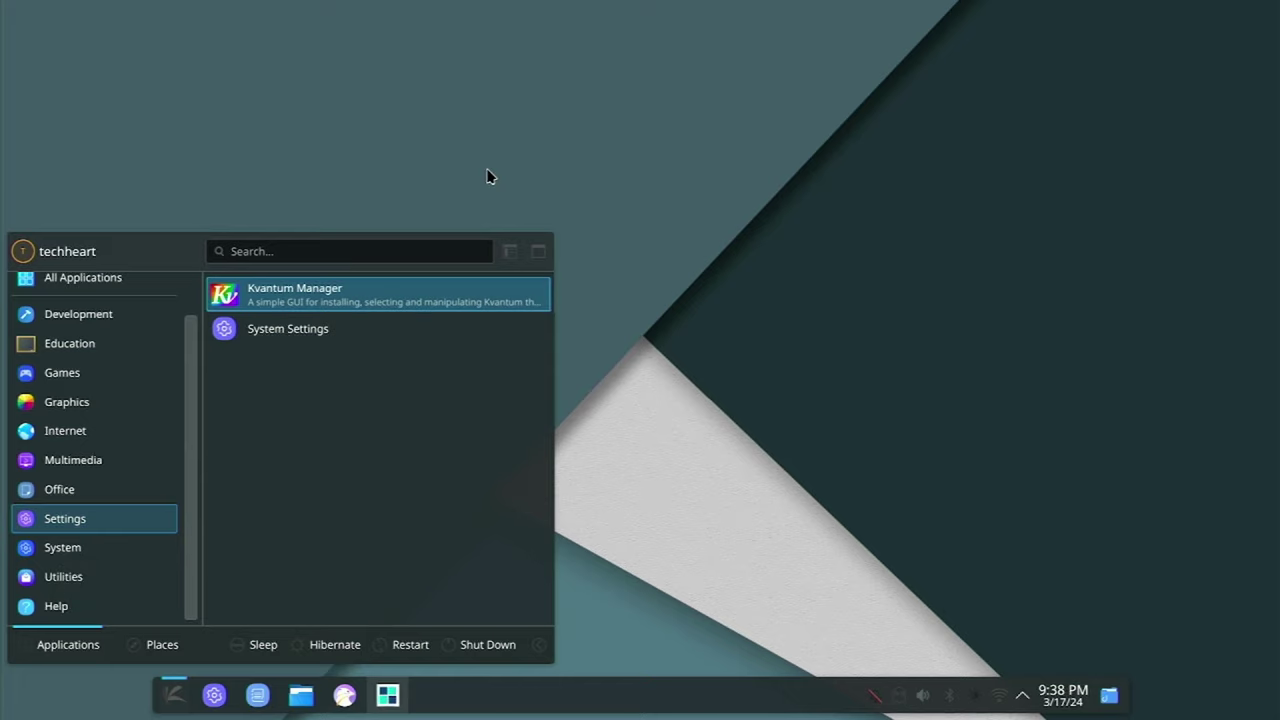
pyautogui.write('settings')
pyautogui.press('Return')
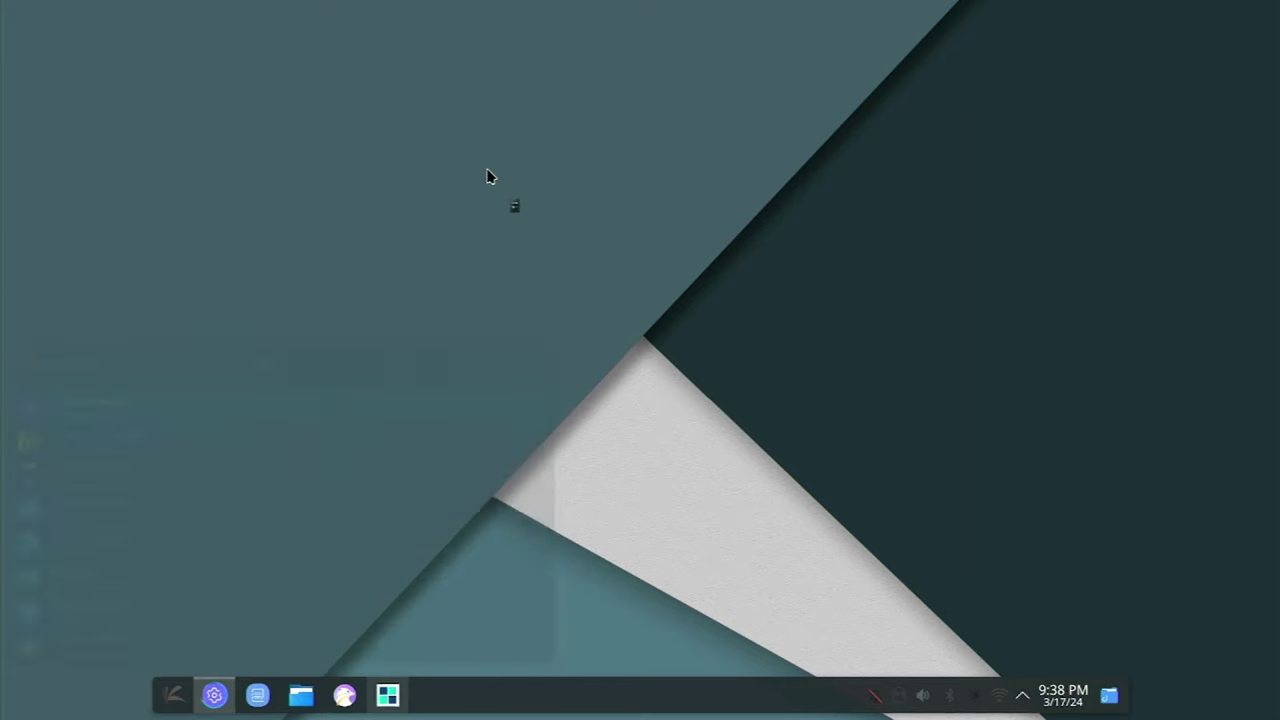
pyautogui.moveTo(703, 78); pyautogui.dragTo(686, 43)
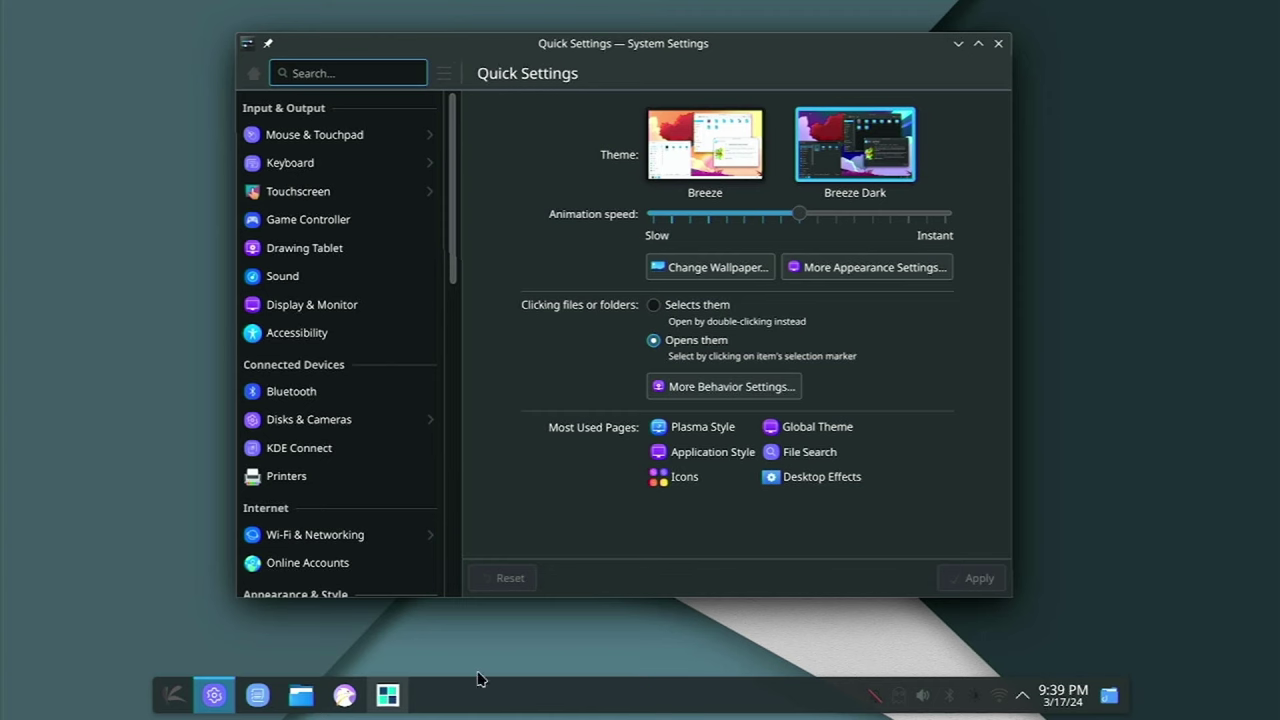
# Step: Examine the desktop widgets available for the panel, then close the widget list and leave edit mode
pyautogui.rightClick(536, 703)
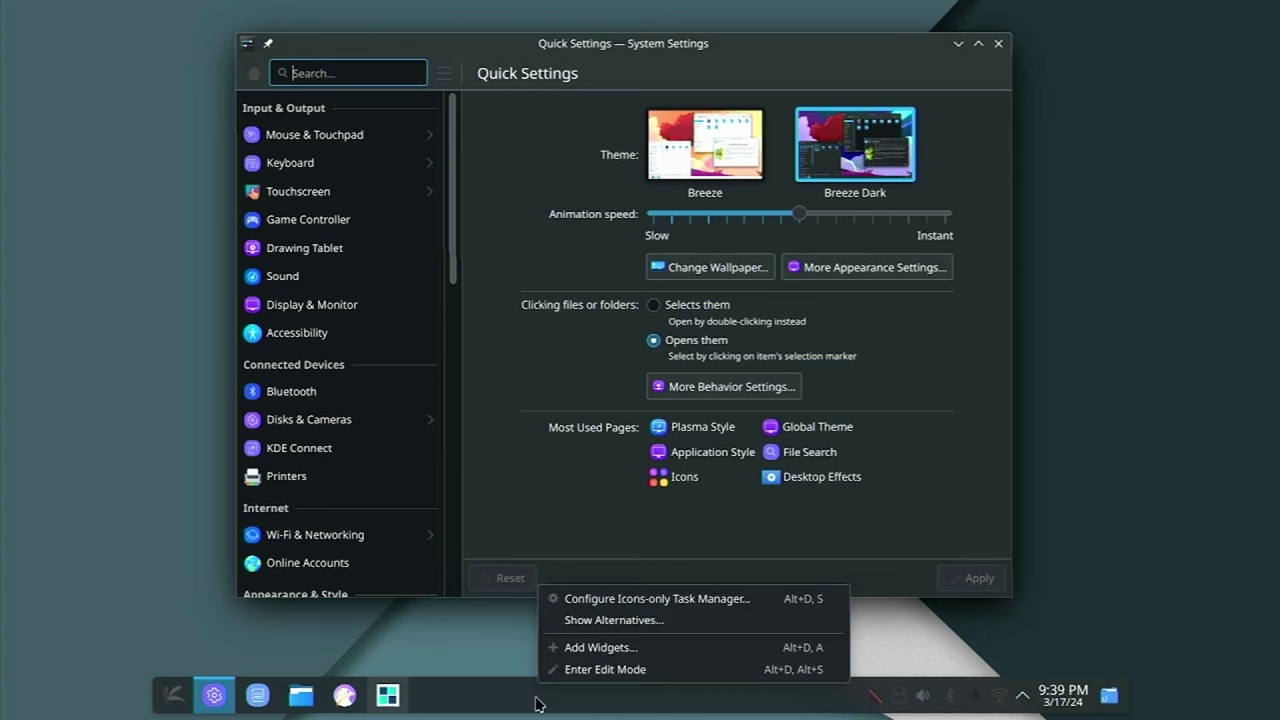
pyautogui.click(598, 648)
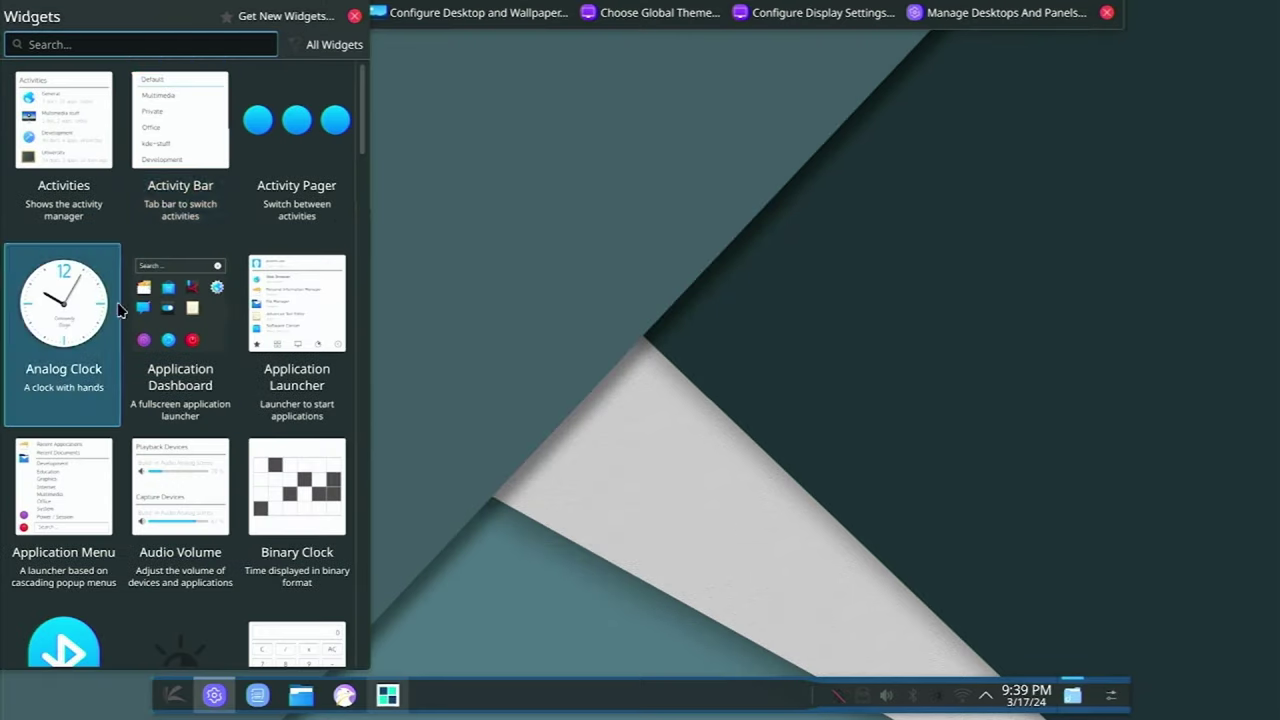
pyautogui.scroll(-6, 214, 371)
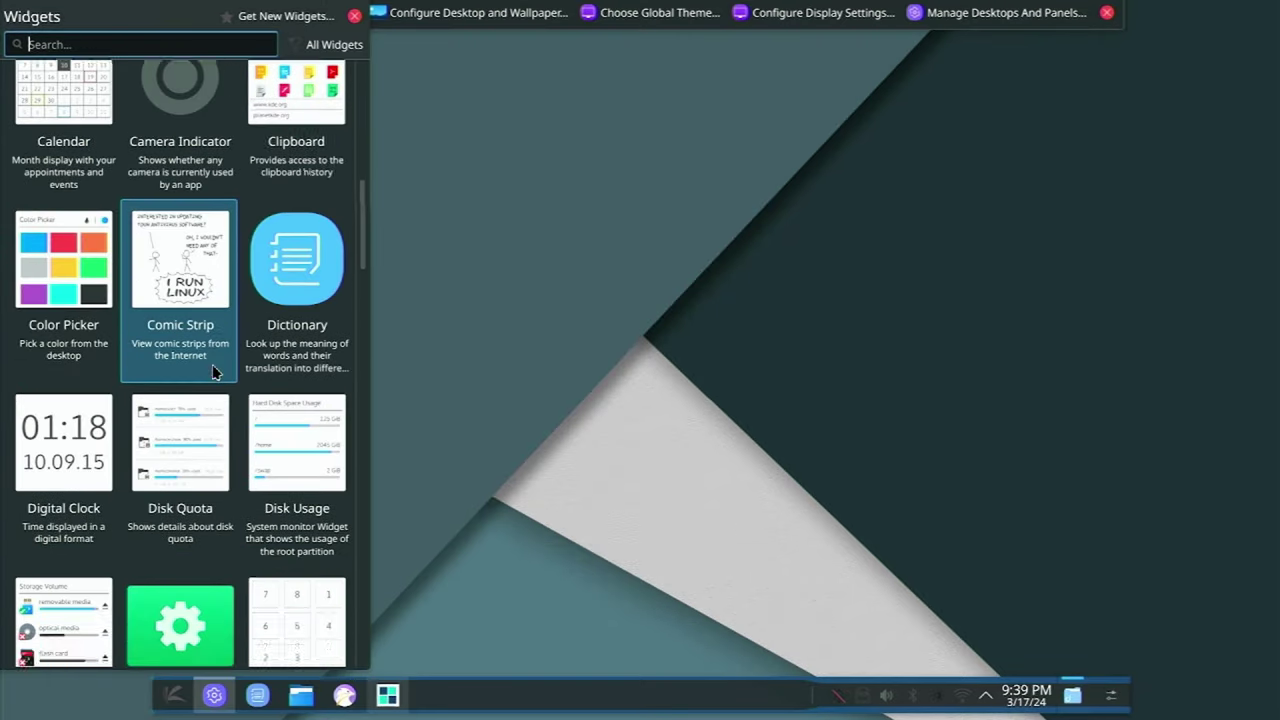
pyautogui.scroll(-3, 212, 372)
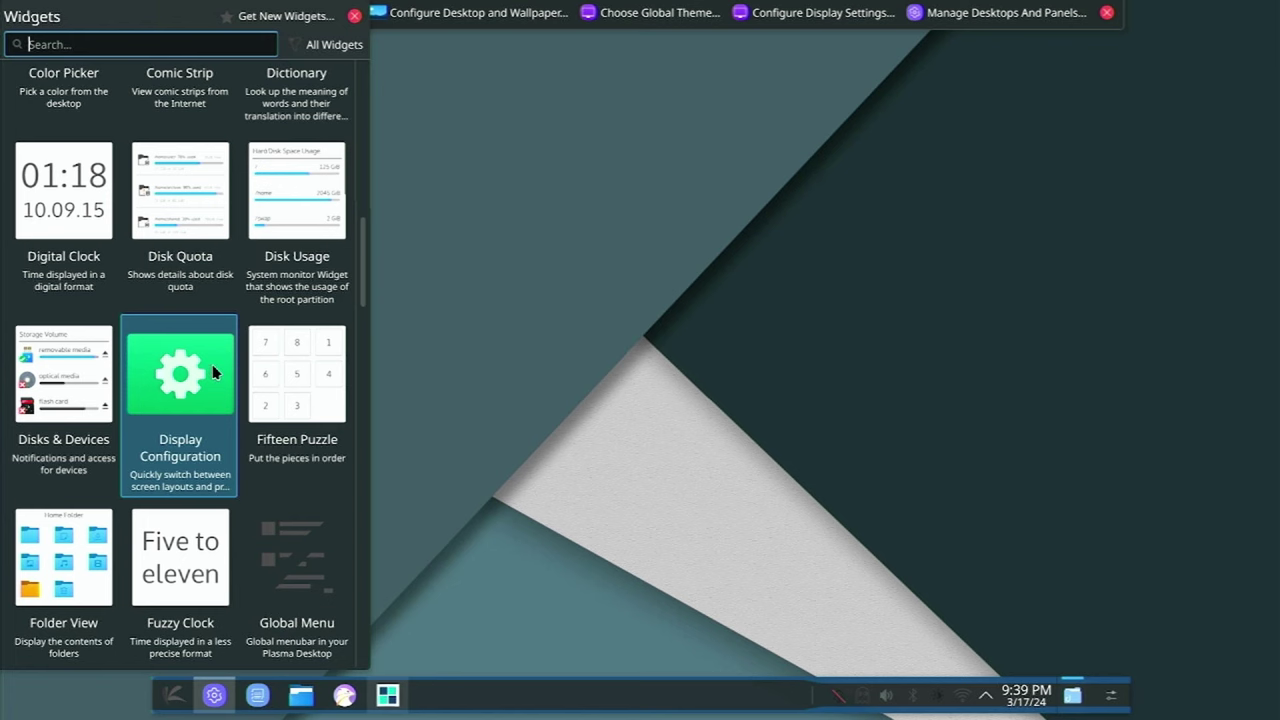
pyautogui.scroll(-3, 200, 310)
pyautogui.scroll(-15, 199, 311)
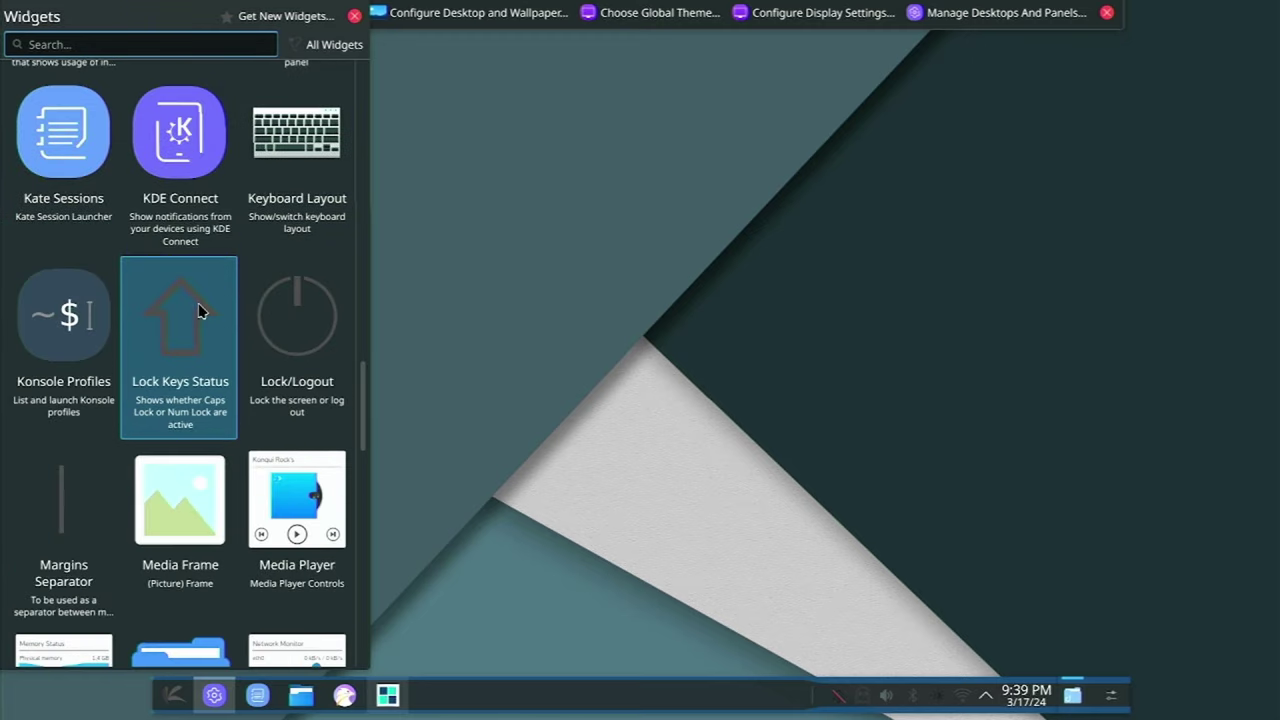
pyautogui.scroll(-9, 199, 311)
pyautogui.scroll(2, 199, 311)
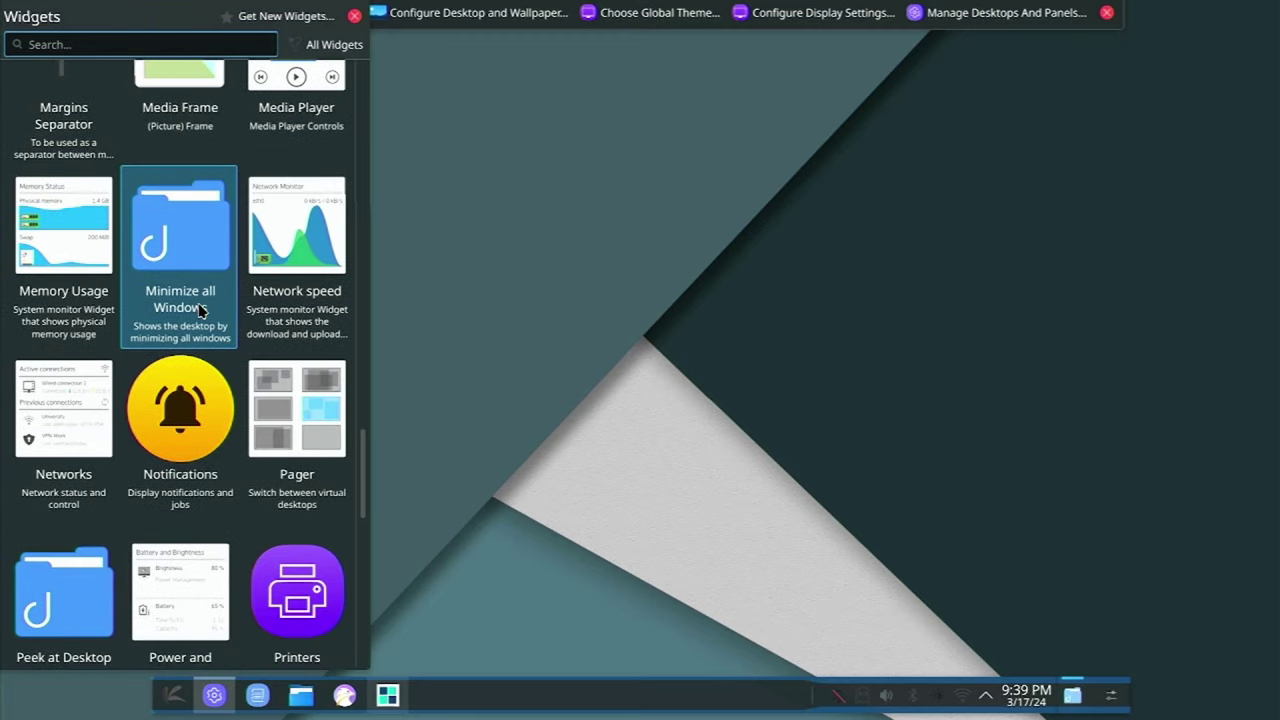
pyautogui.scroll(-6, 199, 311)
pyautogui.click(354, 17)
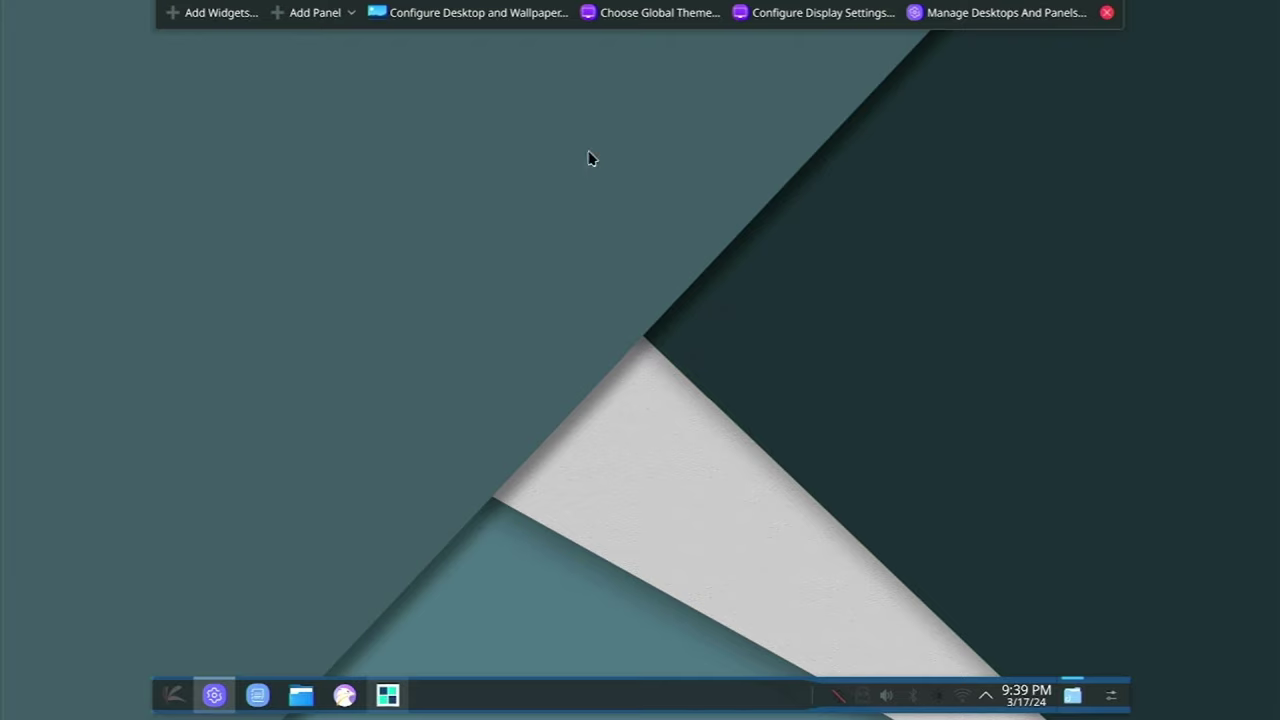
pyautogui.click(1108, 13)
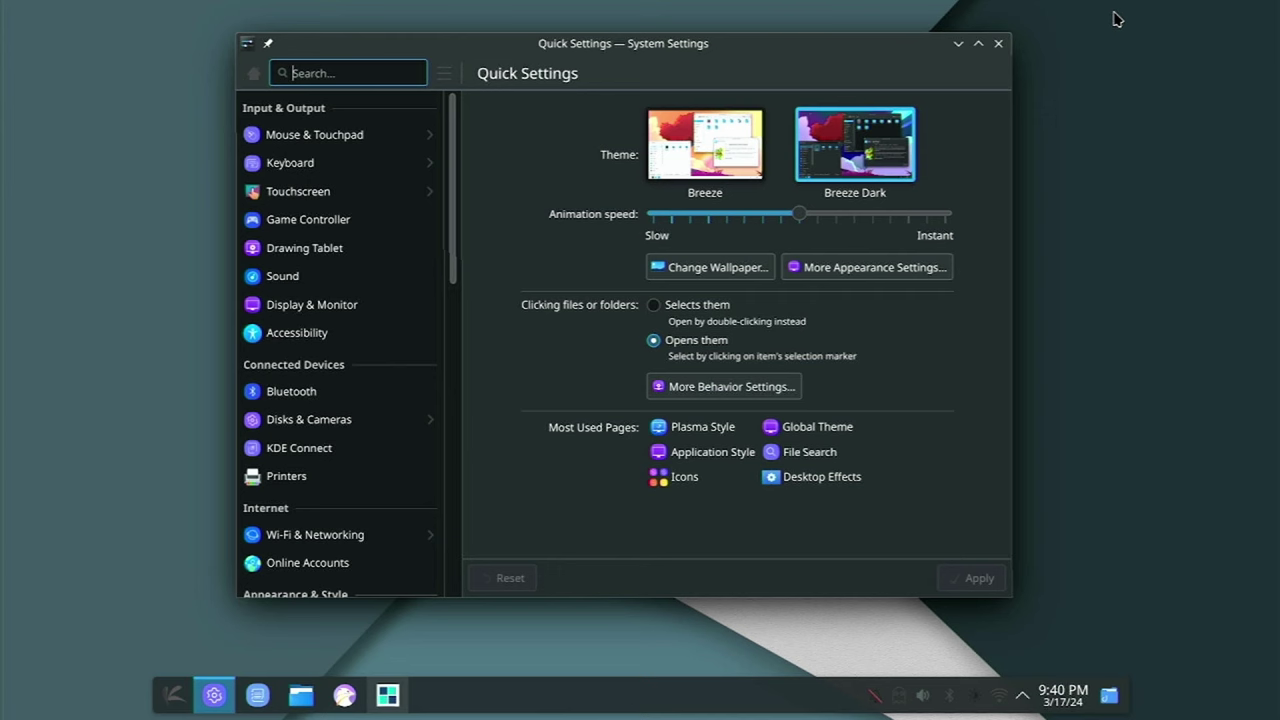
# Step: Log out of the Plasma session and log back in with the account password
pyautogui.click(174, 698)
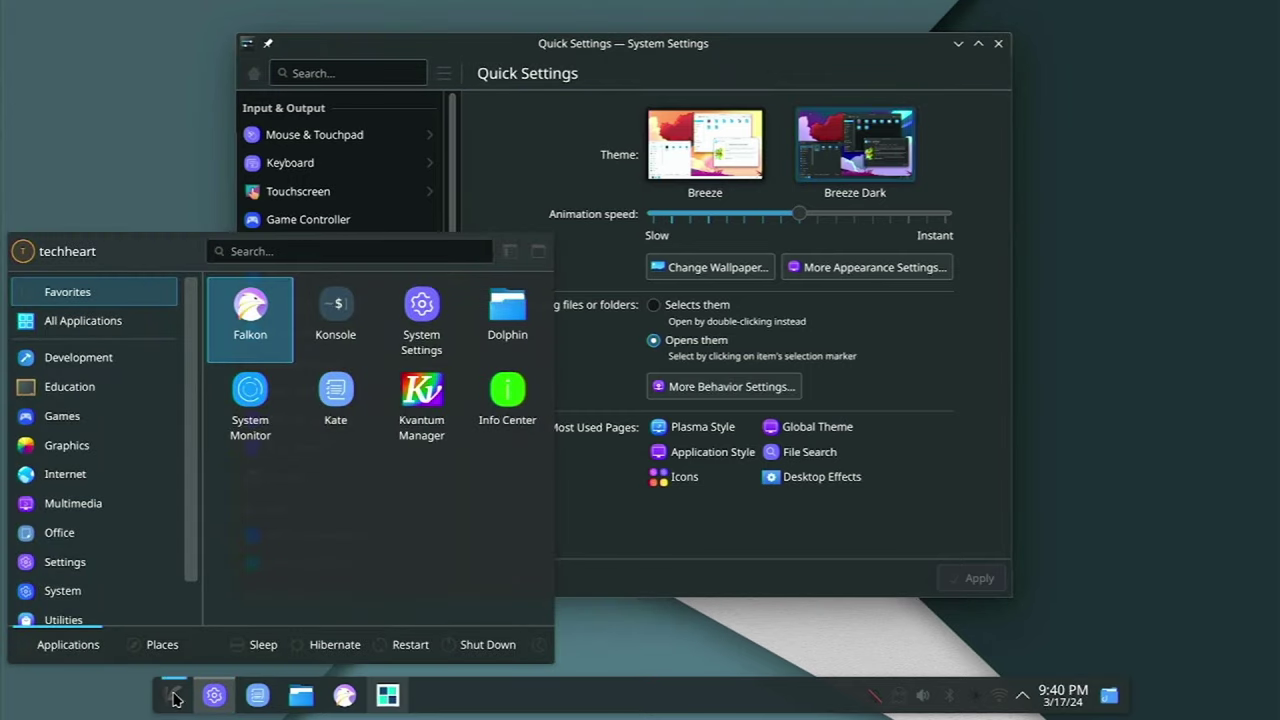
pyautogui.click(538, 645)
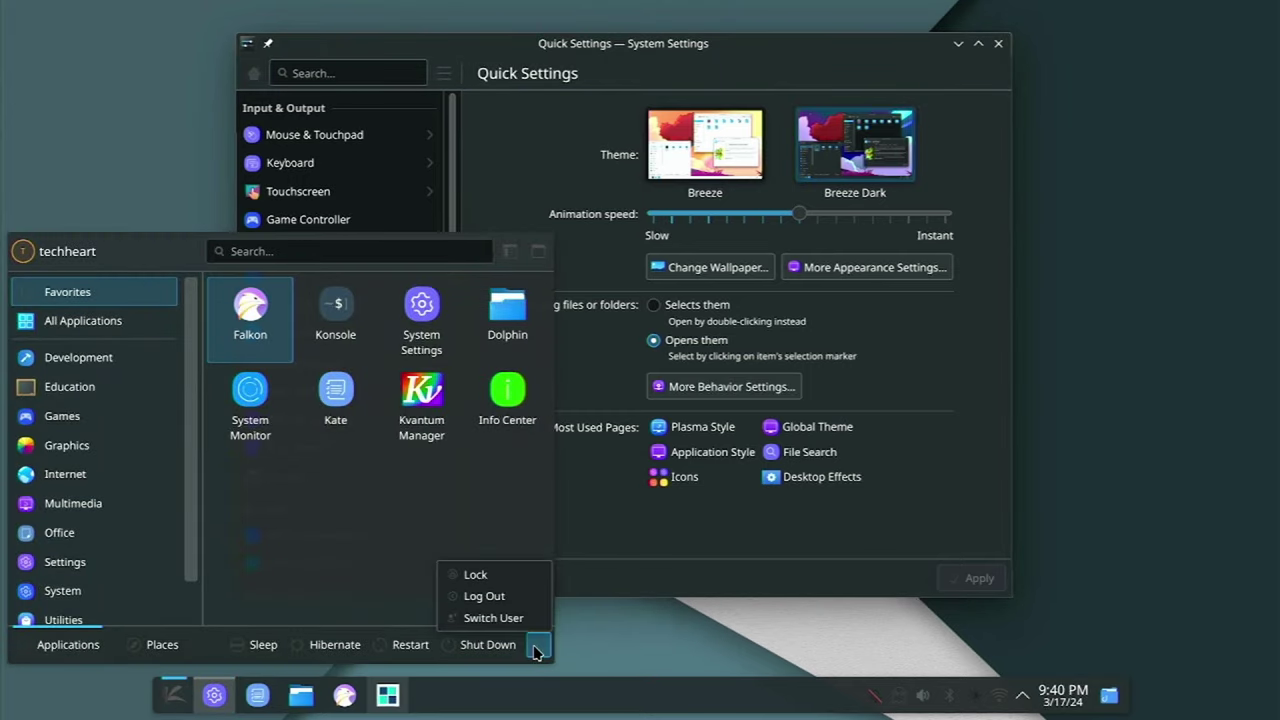
pyautogui.click(496, 603)
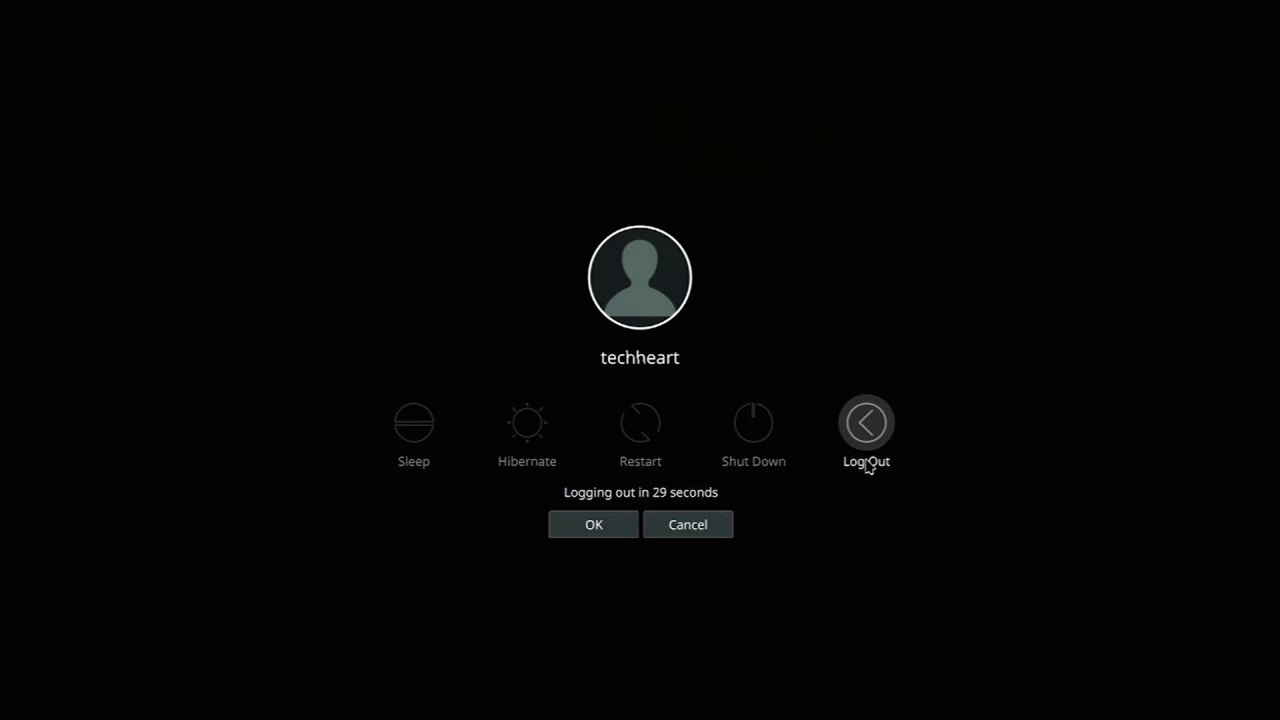
pyautogui.click(870, 440)
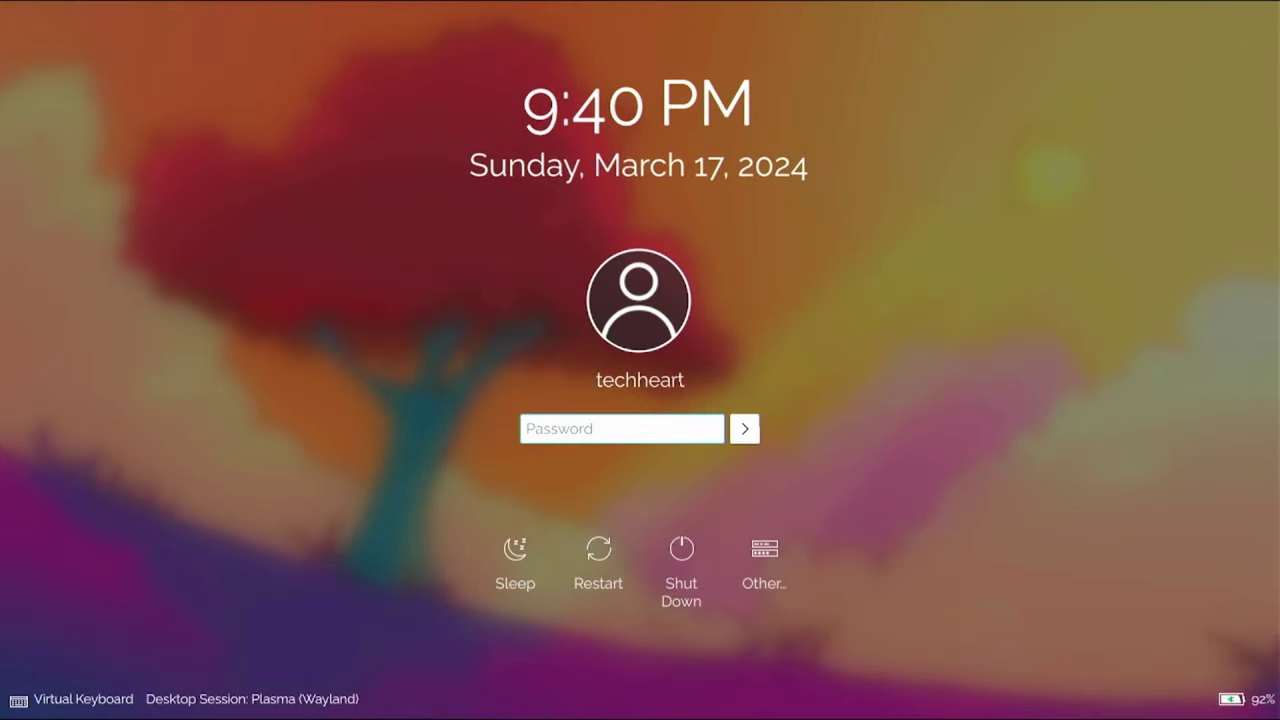
pyautogui.write('**********')
pyautogui.press('Return')
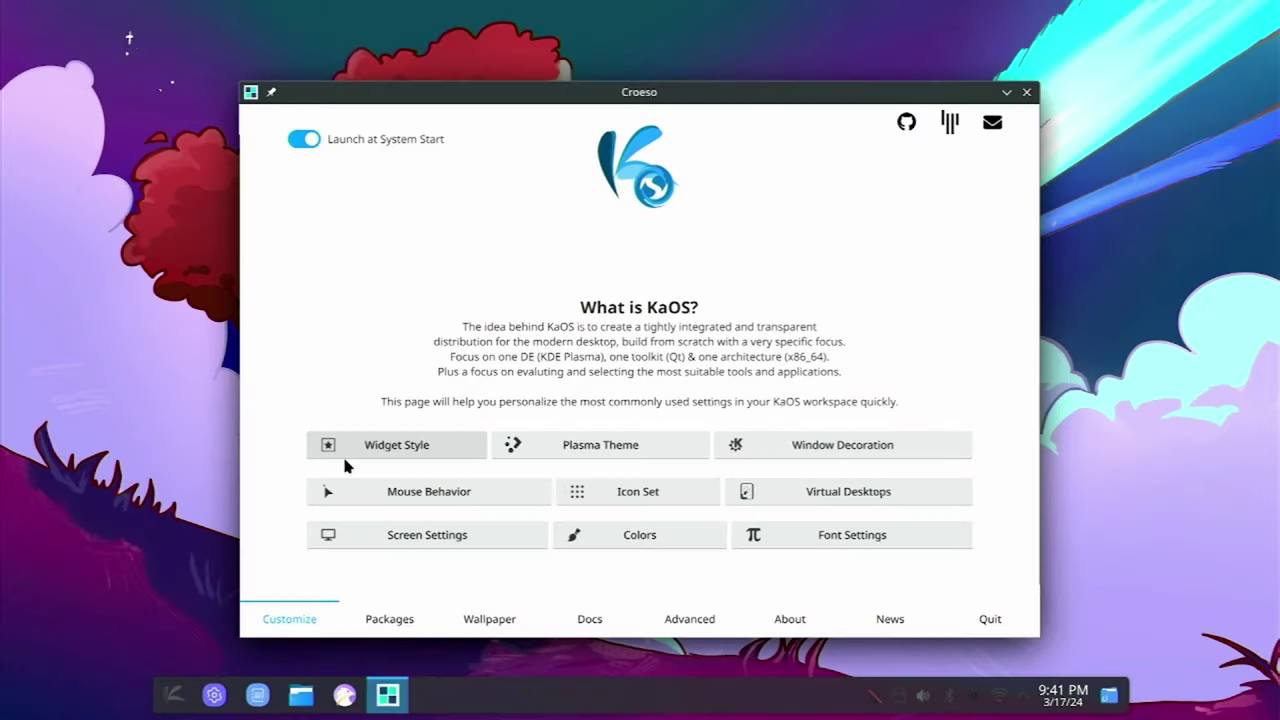
# Step: Shut down the computer and confirm the shutdown without waiting for the countdown
pyautogui.click(172, 694)
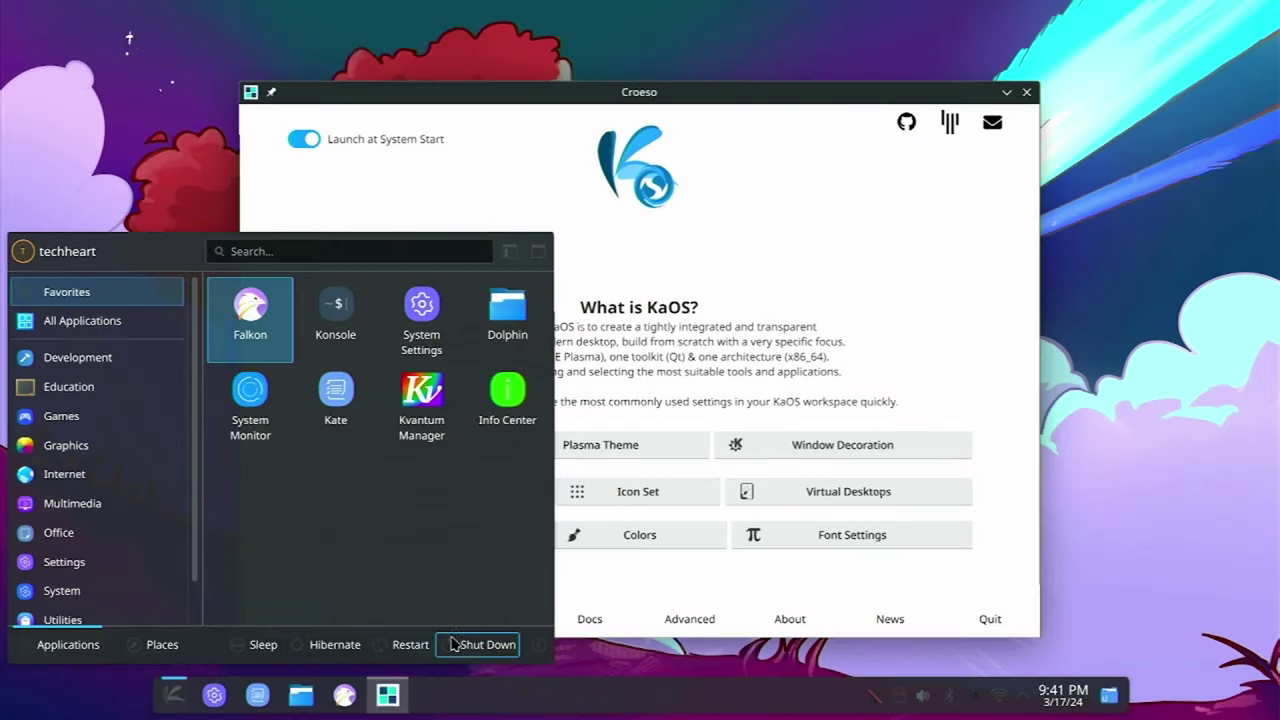
pyautogui.click(480, 649)
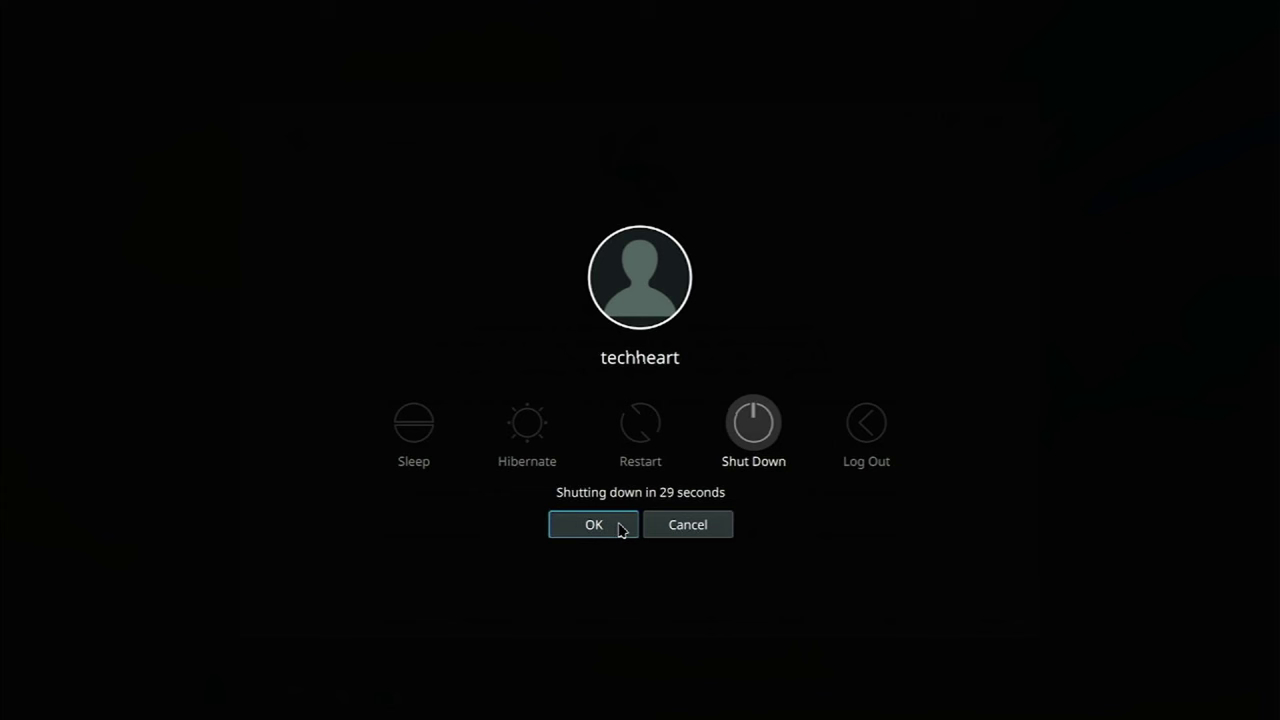
pyautogui.click(754, 420)
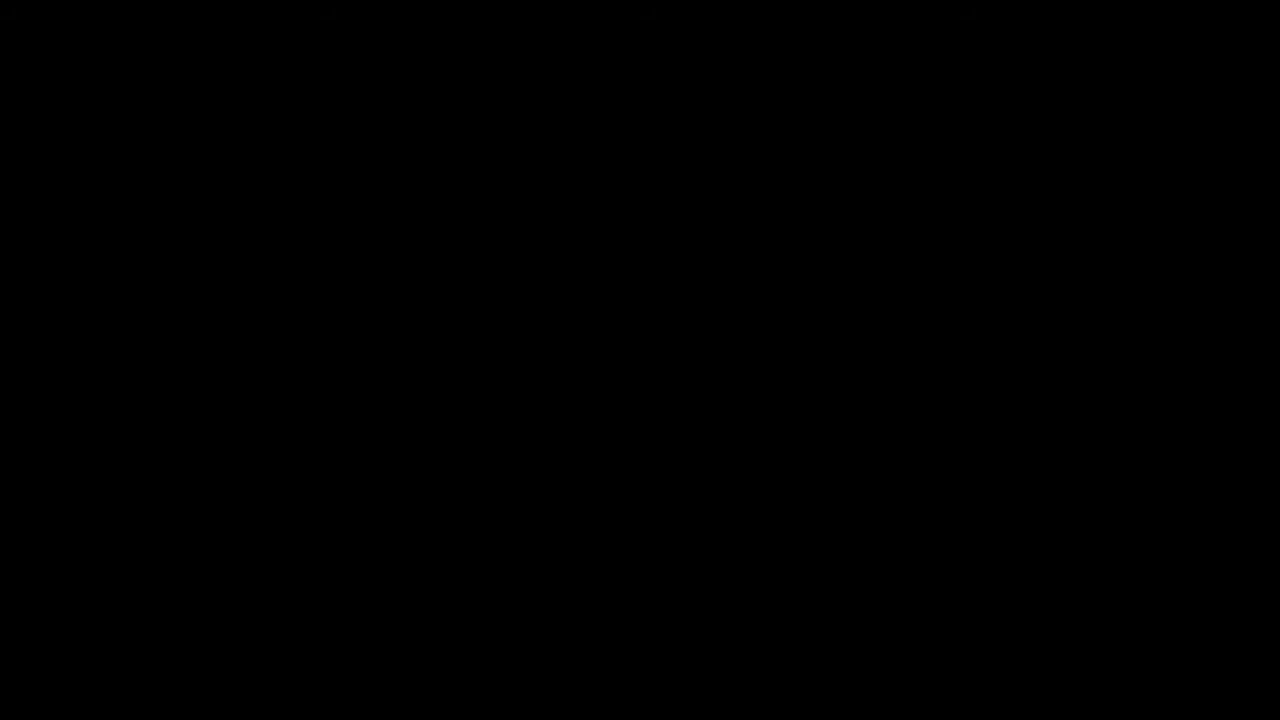